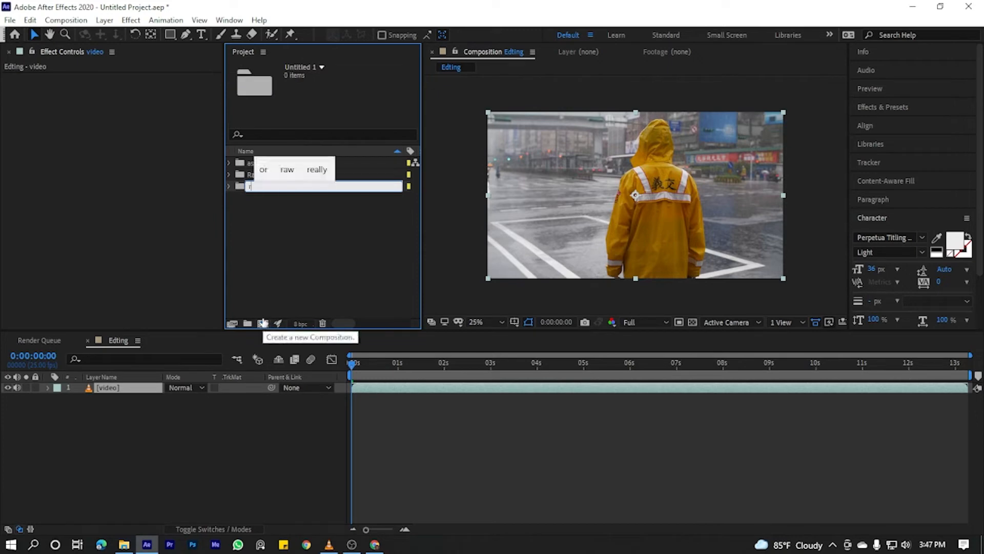
# Name the new project folder comp and look inside the Raw folder.
pyautogui.write('mp')
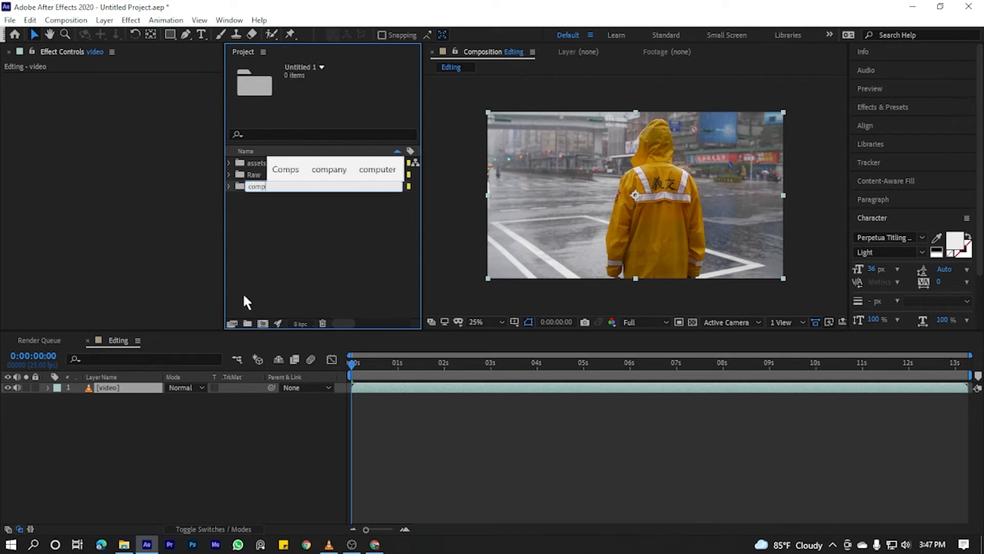
pyautogui.click(263, 227)
pyautogui.click(228, 186)
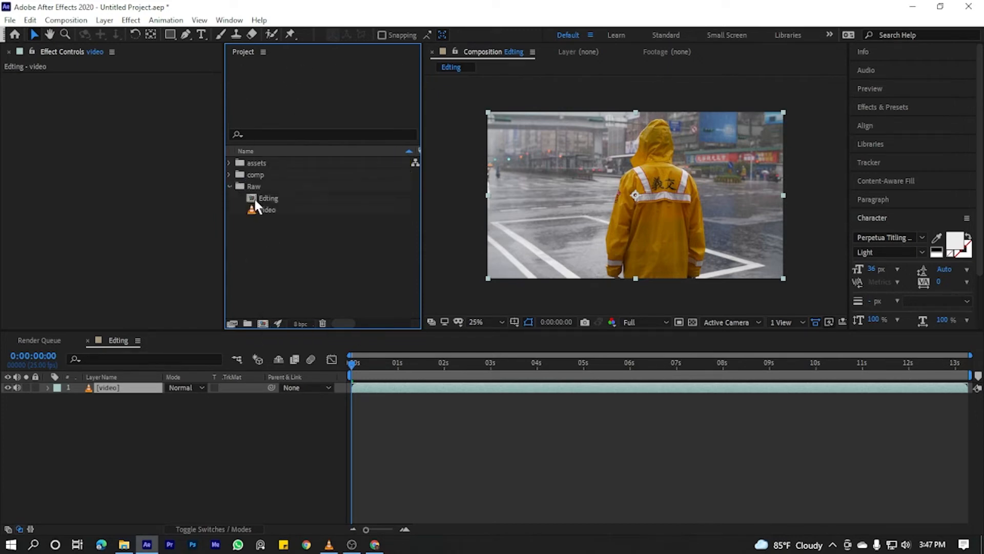
pyautogui.click(229, 186)
# Create a 1920 × 1080 px blue solid layer named banner above the video layer.
pyautogui.click(154, 434)
pyautogui.rightClick(93, 445)
pyautogui.moveTo(210, 314)
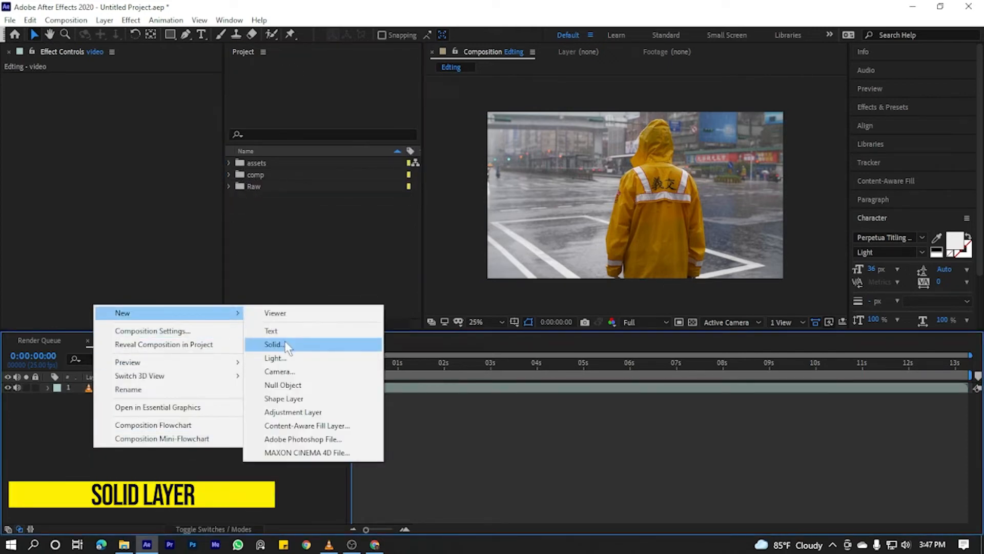
pyautogui.click(281, 342)
pyautogui.write('banner')
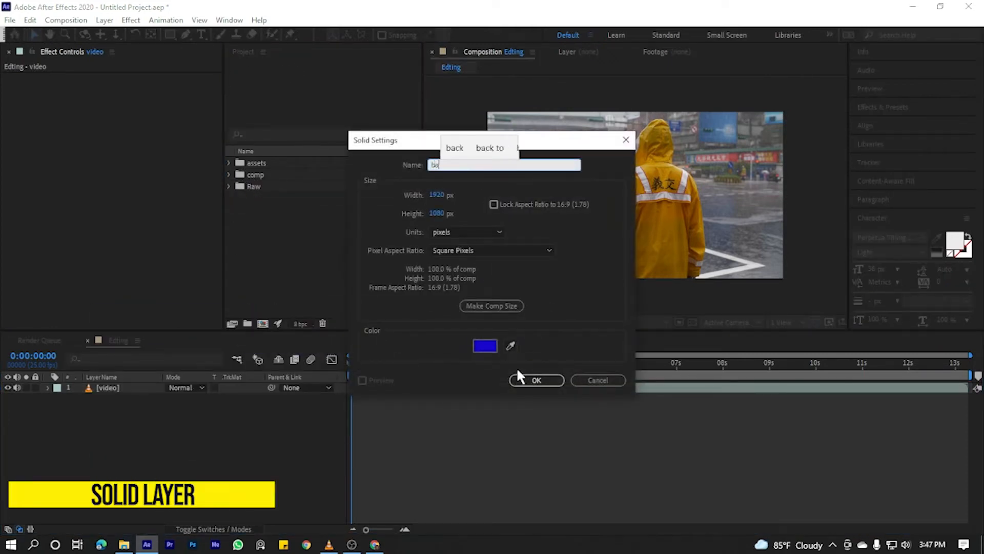
pyautogui.click(528, 380)
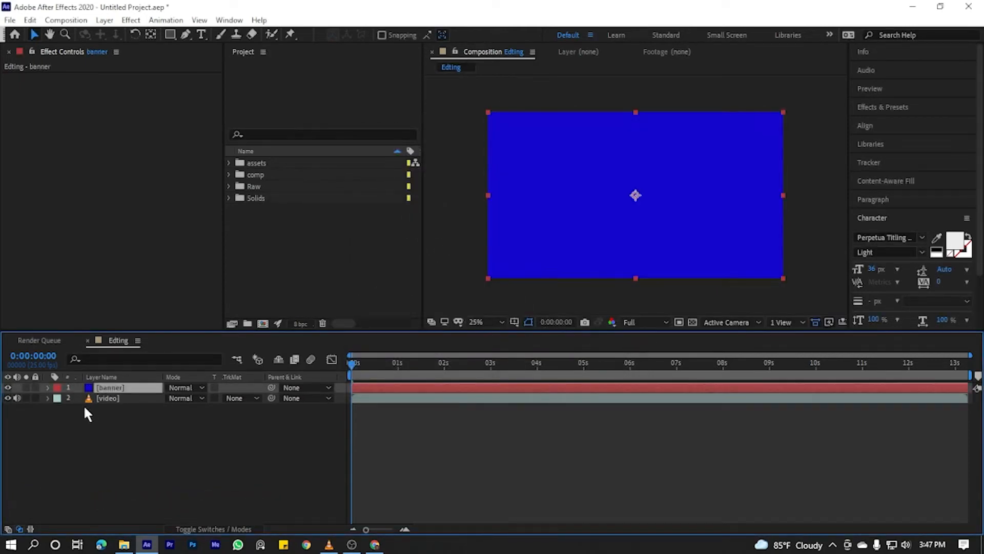
# Mask the banner solid with a wide, thin rectangle from the frame's left edge to the person in the lower half of the image.
pyautogui.click(169, 35)
pyautogui.moveTo(490, 212); pyautogui.dragTo(625, 236)
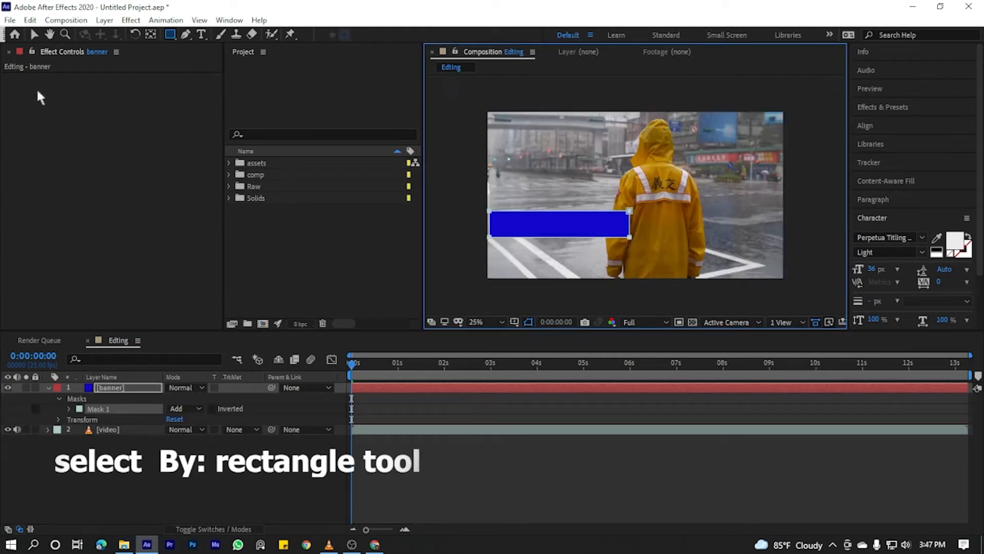
pyautogui.press('v')
pyautogui.click(207, 464)
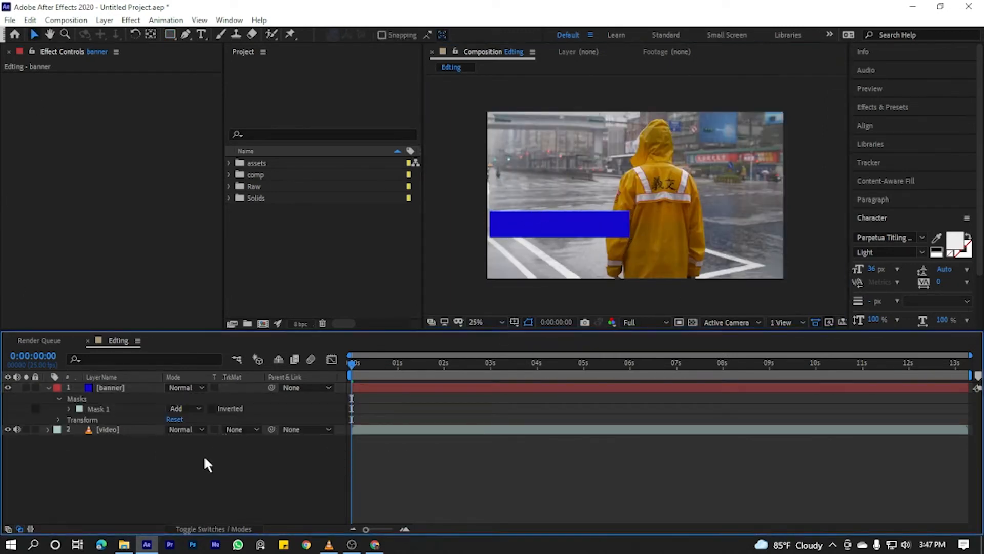
# Nudge the banner layer left to position 944, 540 so the bar meets the frame's left edge.
pyautogui.click(155, 387)
pyautogui.press('Left')
pyautogui.press('Left')
pyautogui.press('Left')
pyautogui.press('Left')
pyautogui.press('Left')
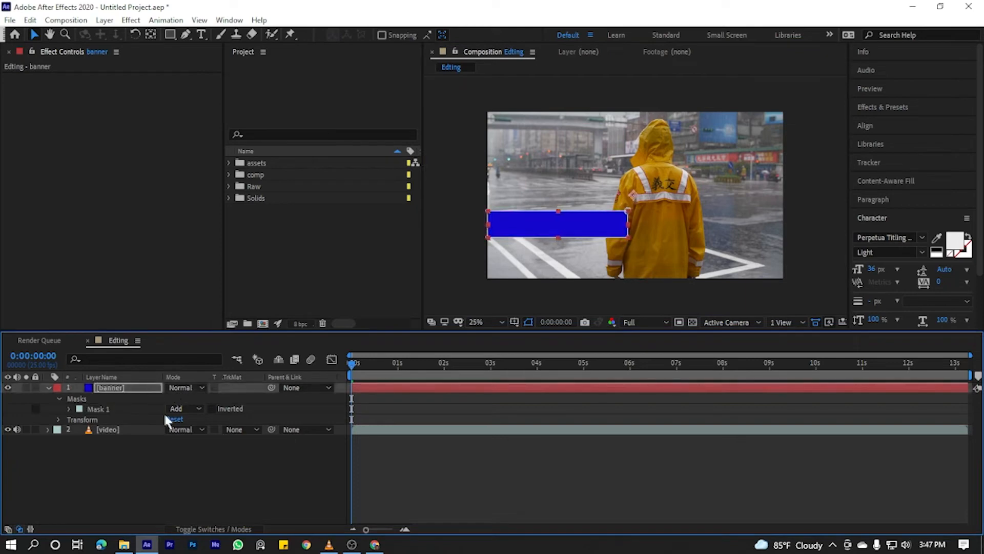
pyautogui.click(200, 456)
# Search the effects for ramp and apply Gradient Ramp to the banner layer.
pyautogui.click(902, 107)
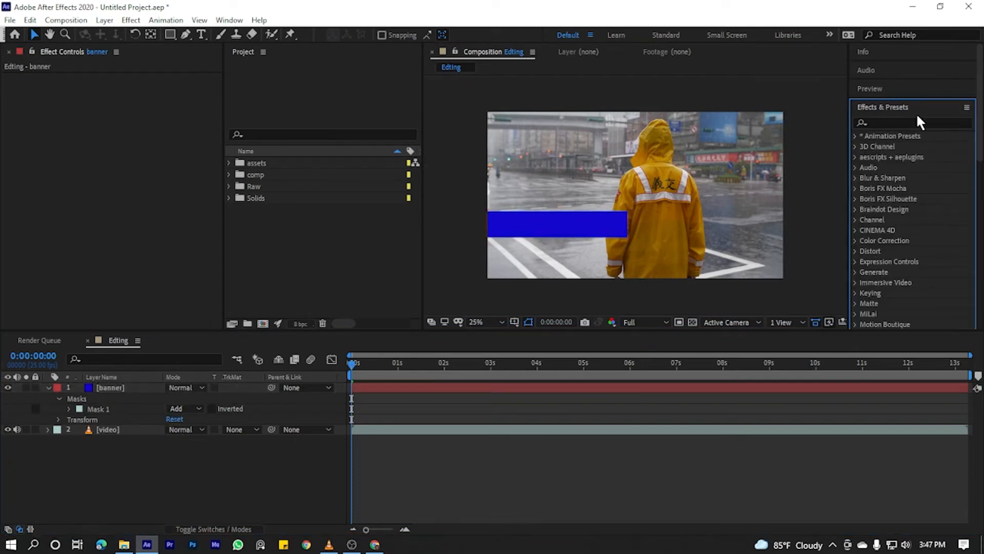
pyautogui.click(884, 123)
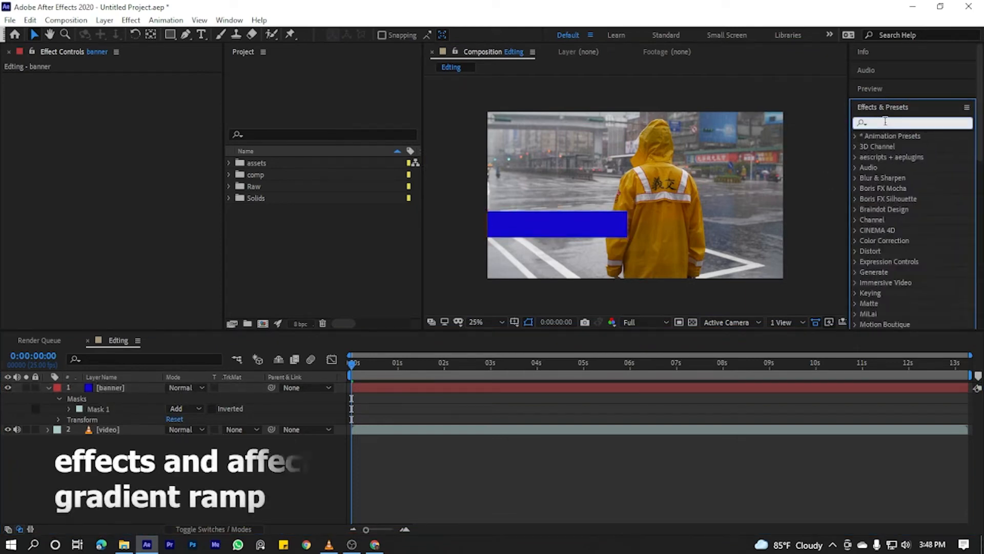
pyautogui.write('ram')
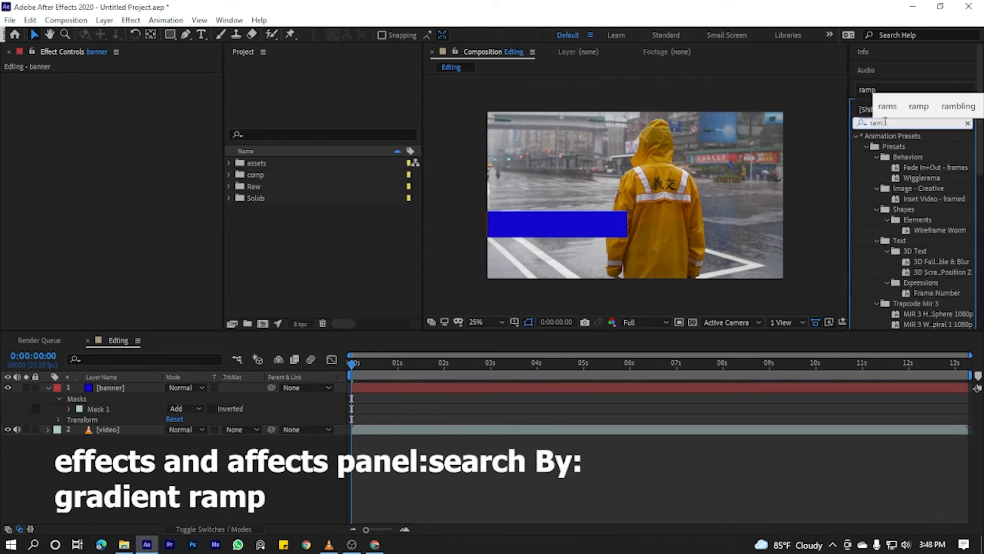
pyautogui.write('pp')
pyautogui.moveTo(916, 147); pyautogui.dragTo(504, 170)
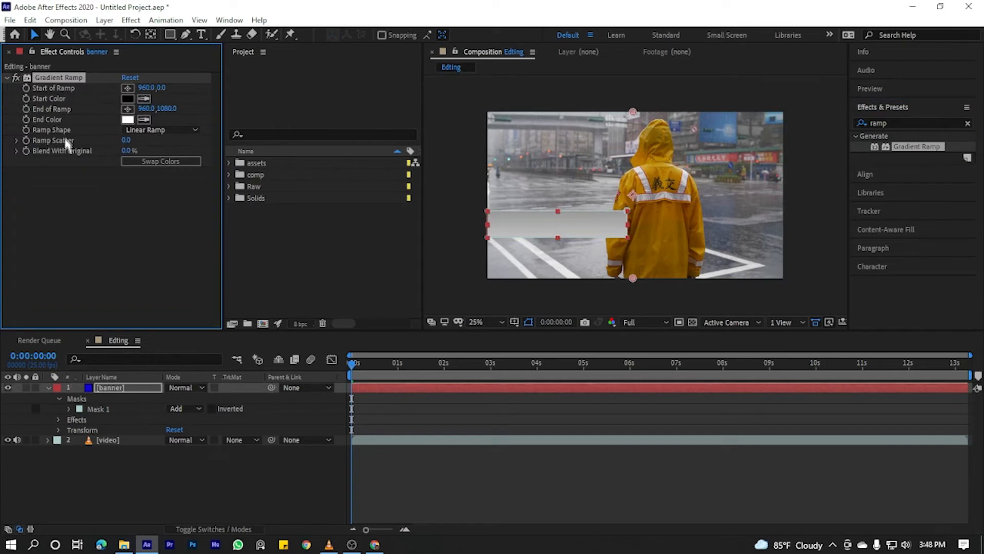
# Set the Gradient Ramp's start color to blue 1B04F8 and its end color to black.
pyautogui.click(127, 100)
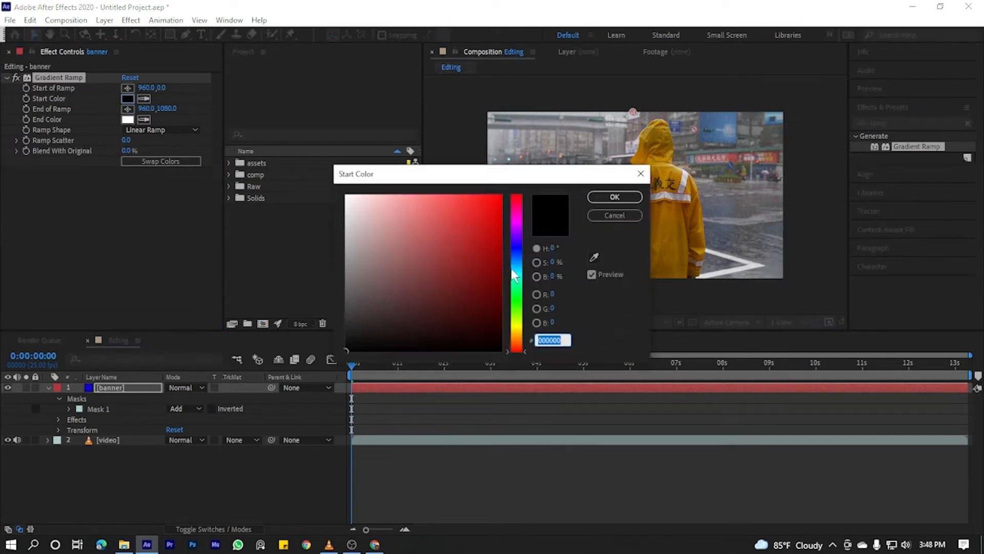
pyautogui.moveTo(516, 276); pyautogui.dragTo(518, 245)
pyautogui.click(497, 211)
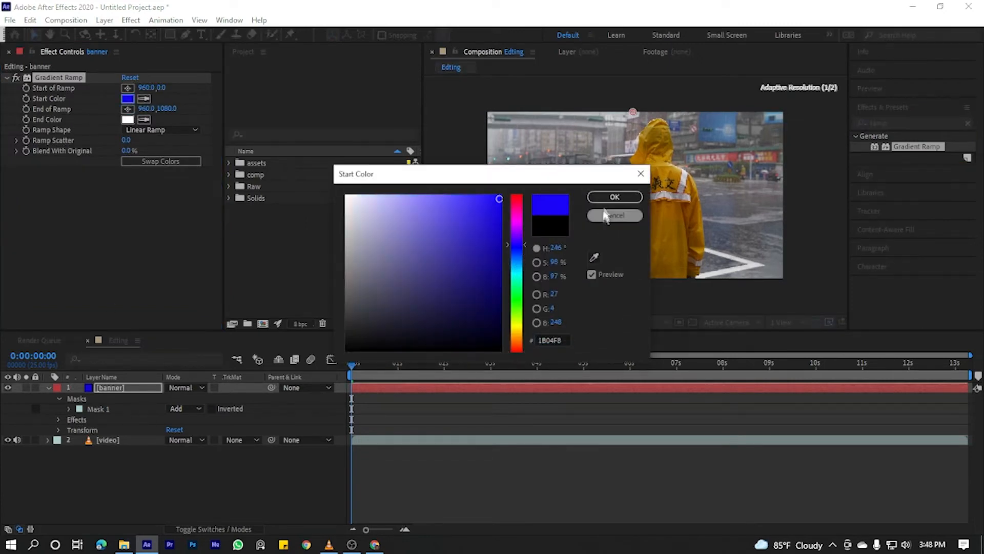
pyautogui.click(614, 196)
pyautogui.click(128, 119)
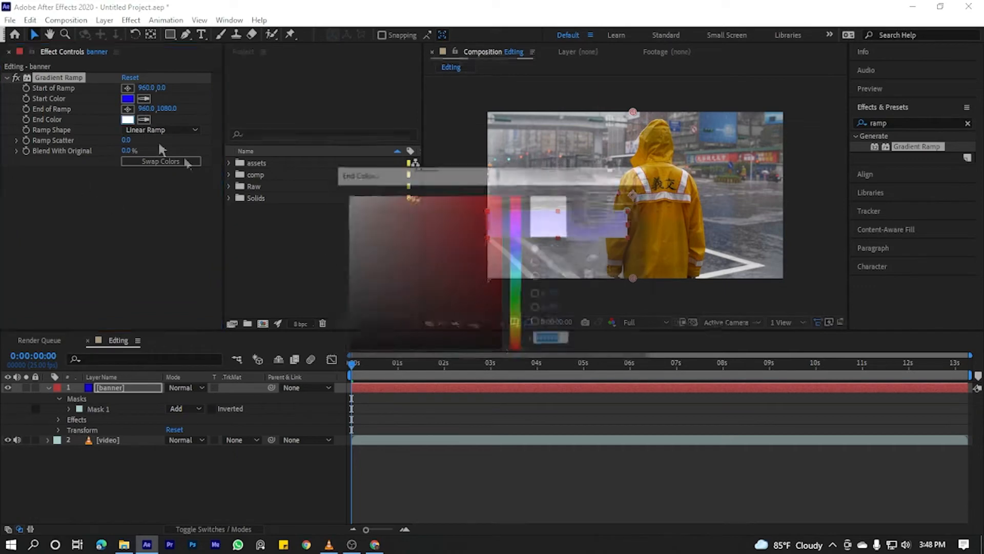
pyautogui.click(442, 351)
pyautogui.click(619, 196)
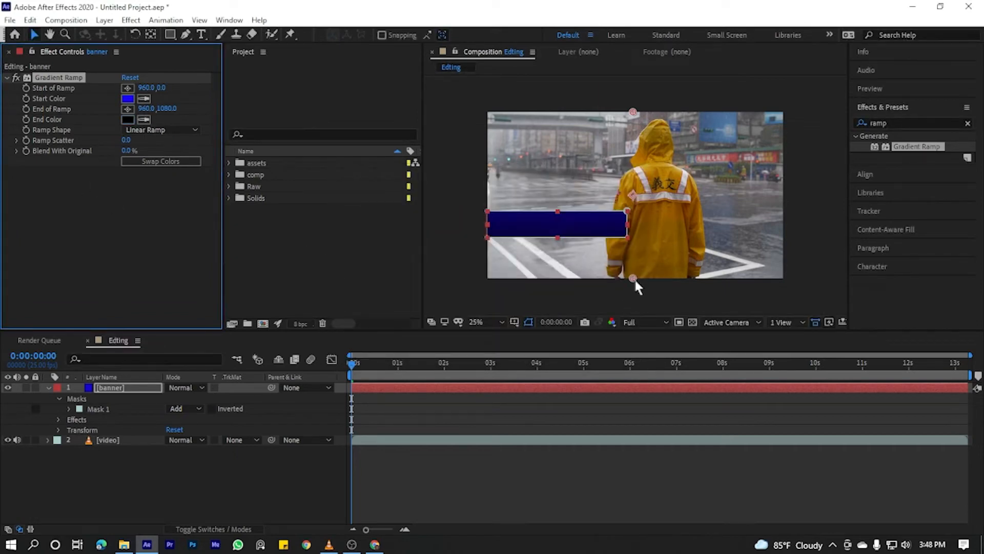
# Reposition the ramp's start point to -220, 160 and its end point to 1132, 1000 for a diagonal gradient, and collapse the banner layer's properties.
pyautogui.moveTo(634, 277); pyautogui.dragTo(676, 268)
pyautogui.moveTo(635, 112); pyautogui.dragTo(451, 137)
pyautogui.moveTo(675, 267)
pyautogui.mouseDown()
pyautogui.moveTo(606, 272)
pyautogui.moveTo(660, 266)
pyautogui.mouseUp()
pyautogui.click(187, 504)
pyautogui.click(49, 388)
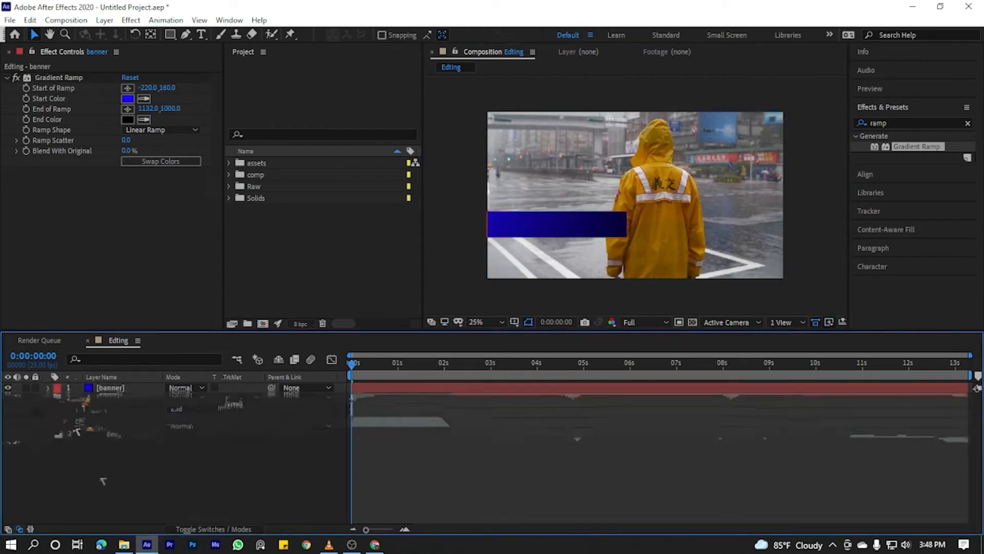
pyautogui.click(110, 387)
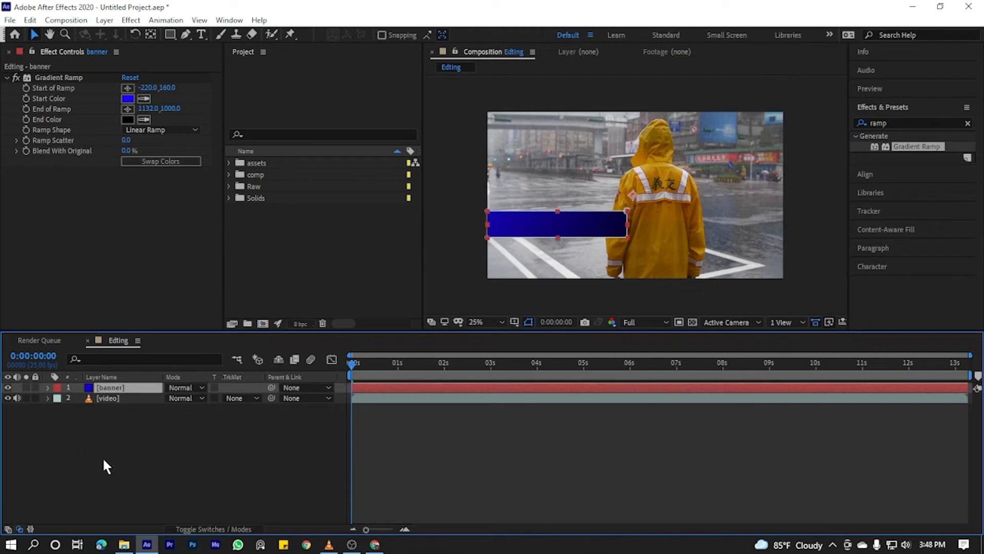
pyautogui.click(103, 457)
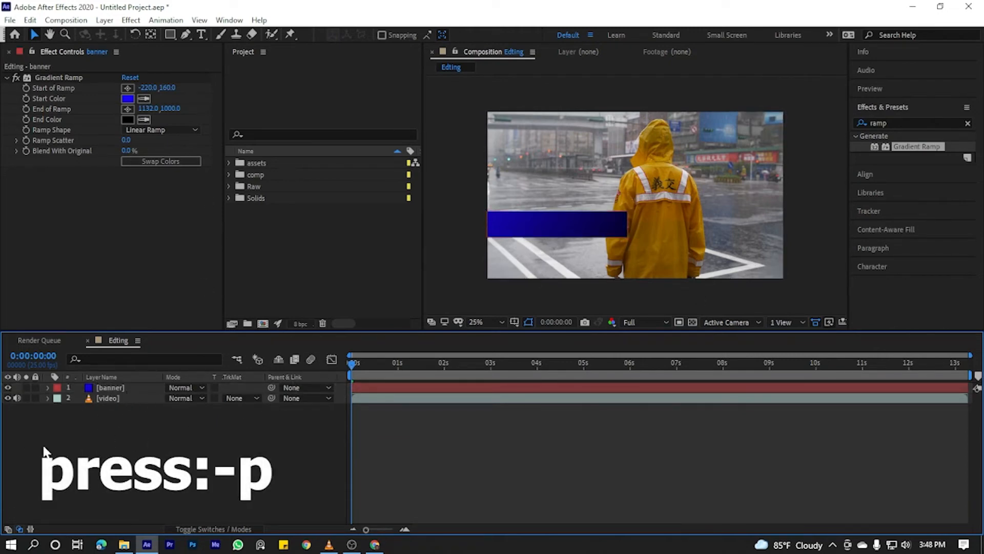
# Add a Position keyframe to the banner layer at about 1 second and play back the composition briefly.
pyautogui.click(106, 388)
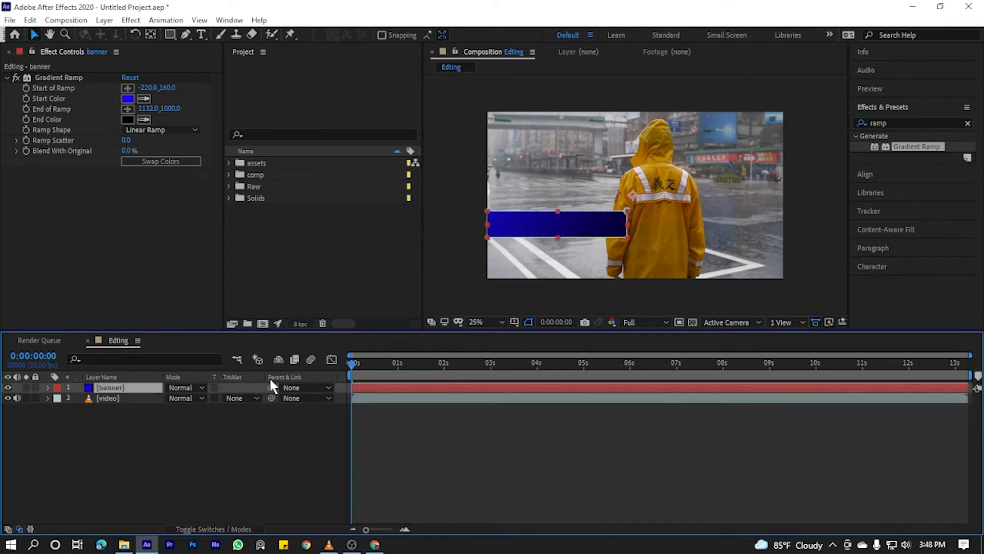
pyautogui.press('p')
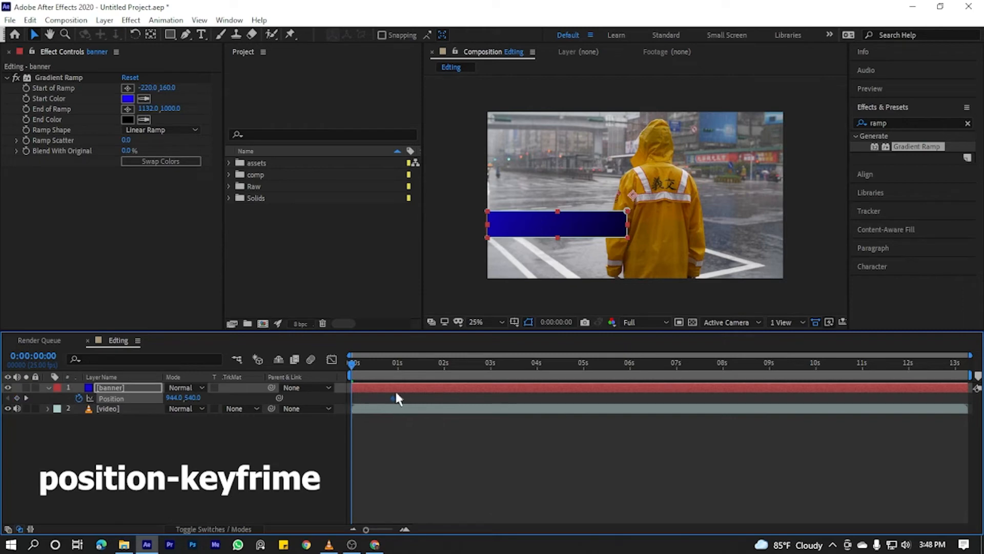
pyautogui.moveTo(393, 398); pyautogui.dragTo(401, 399)
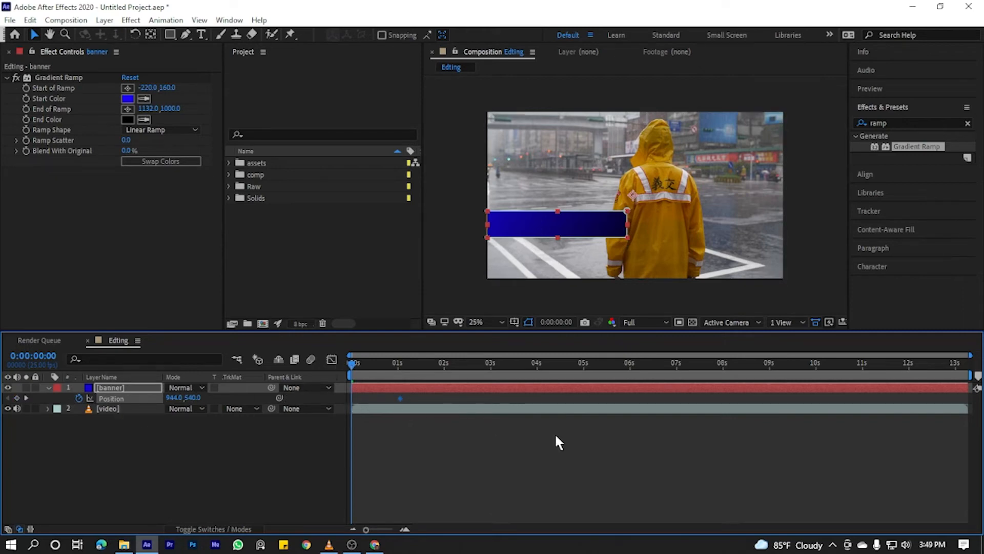
pyautogui.press('space')
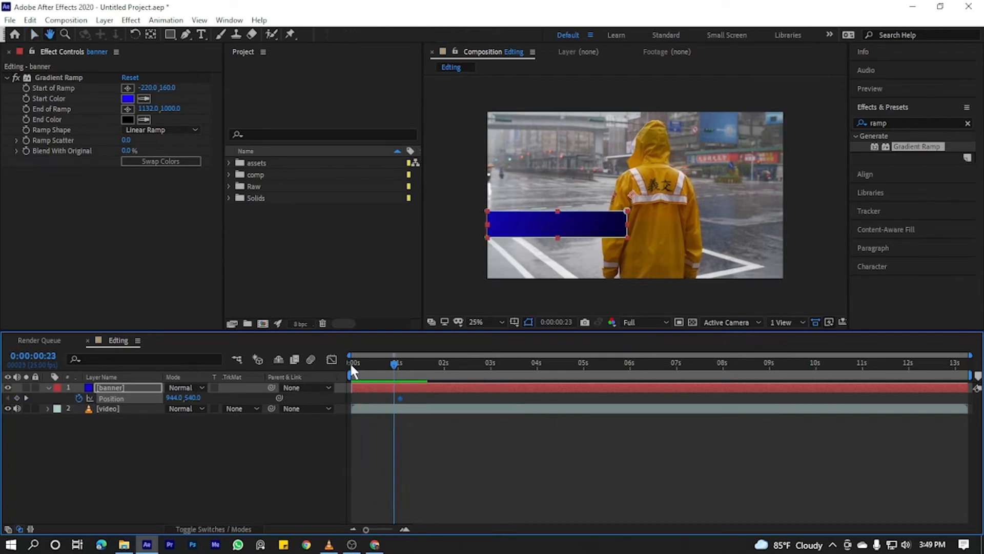
pyautogui.press('space')
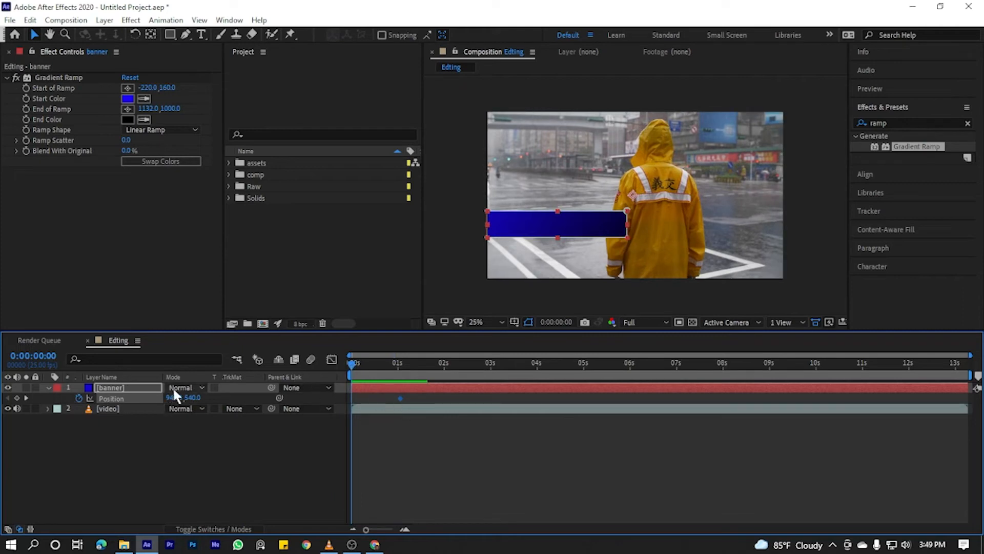
# Set the banner's Position to 2, 540 at 0 seconds so the bar starts outside the frame's left edge.
pyautogui.moveTo(118, 405); pyautogui.dragTo(3, 441)
pyautogui.moveTo(180, 396); pyautogui.dragTo(191, 466)
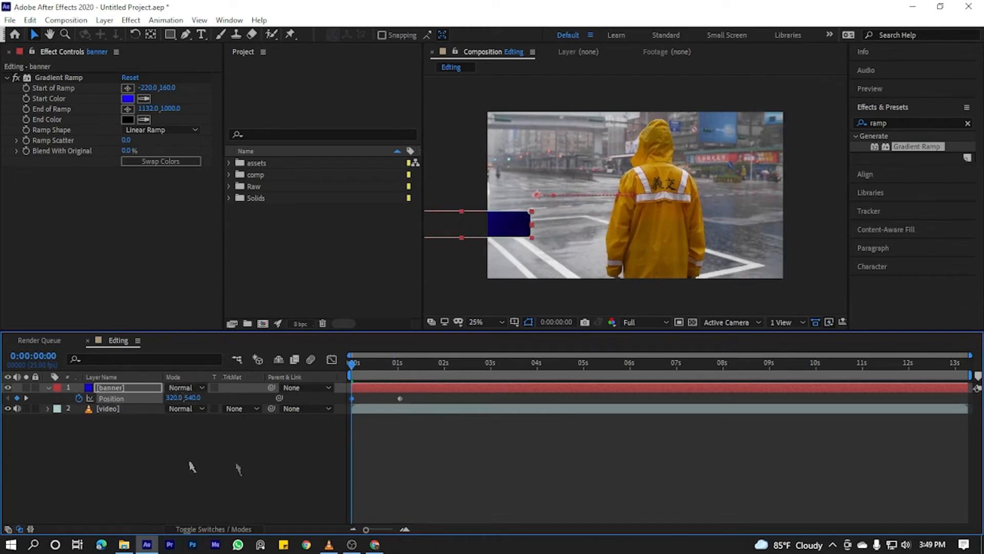
pyautogui.moveTo(176, 400)
pyautogui.mouseDown()
pyautogui.moveTo(154, 403)
pyautogui.moveTo(171, 398)
pyautogui.moveTo(161, 408)
pyautogui.mouseUp()
pyautogui.click(186, 464)
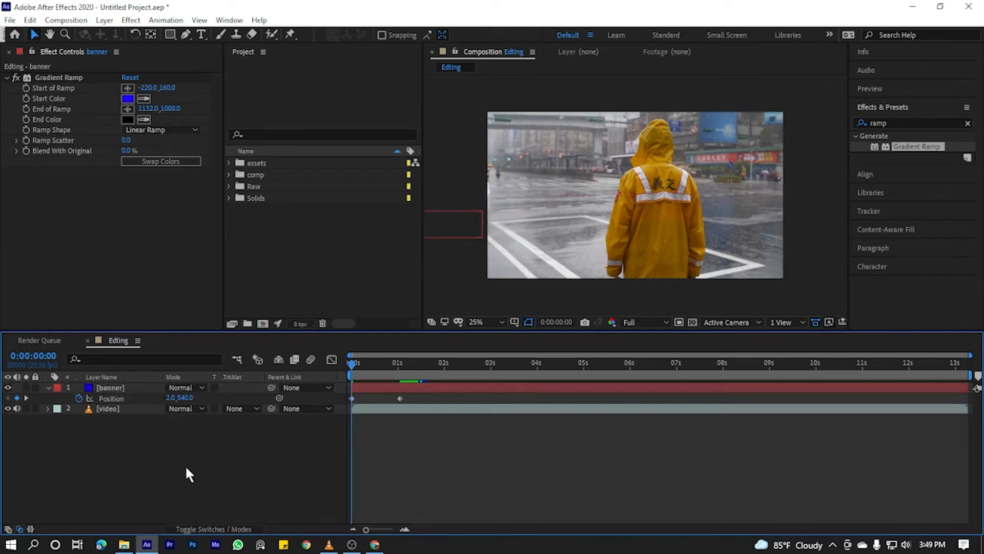
# Apply Easy Ease to both Position keyframes of the banner layer.
pyautogui.click(112, 388)
pyautogui.moveTo(423, 396); pyautogui.dragTo(320, 407)
pyautogui.press('F9')
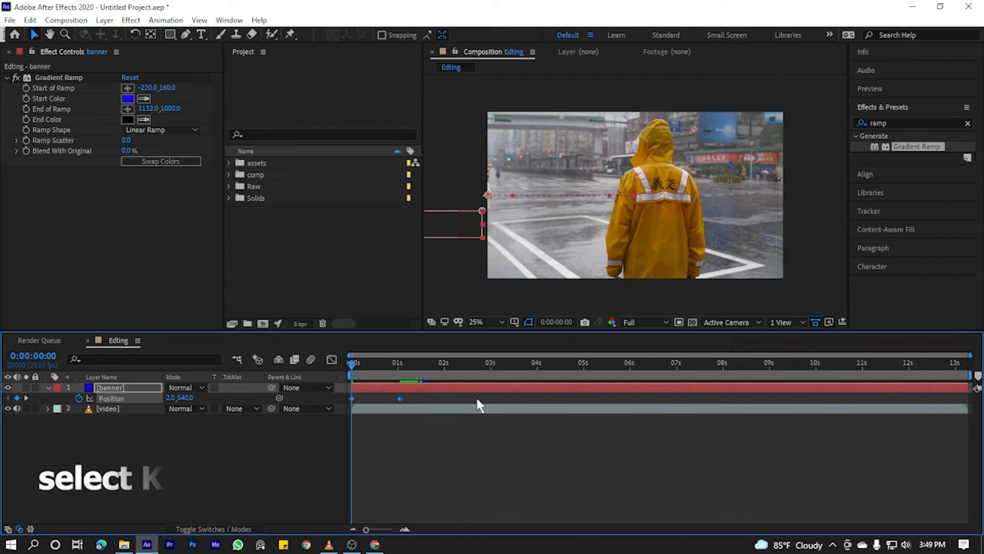
# Reshape the speed graph of the banner's Position into a sharp peak at about 0.75 seconds and preview the slide-in.
pyautogui.click(332, 359)
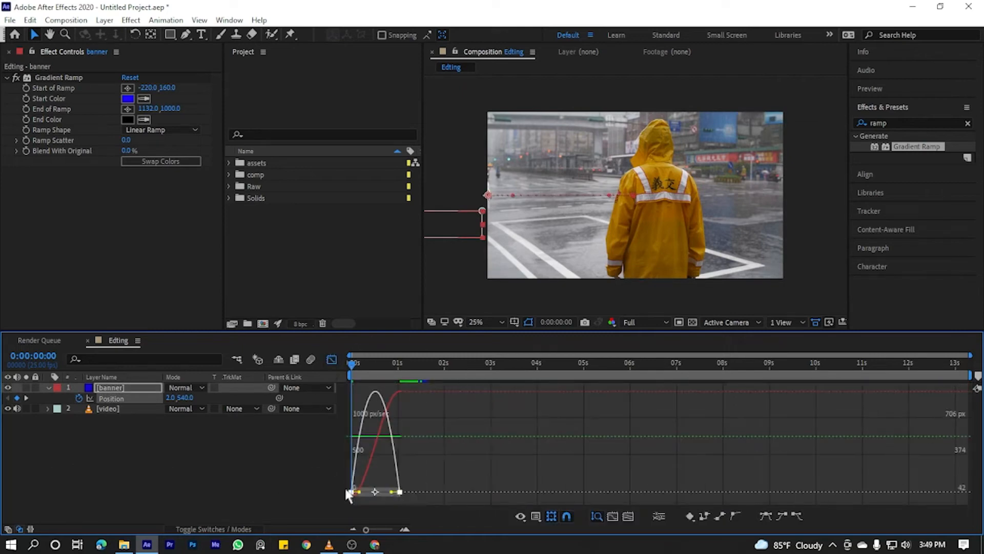
pyautogui.moveTo(392, 493); pyautogui.dragTo(377, 494)
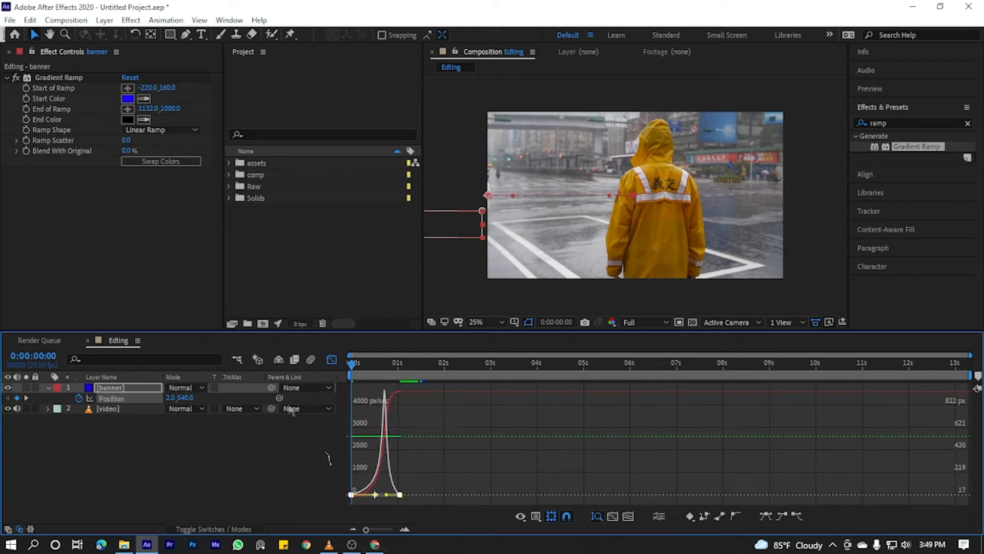
pyautogui.click(332, 359)
pyautogui.press('space')
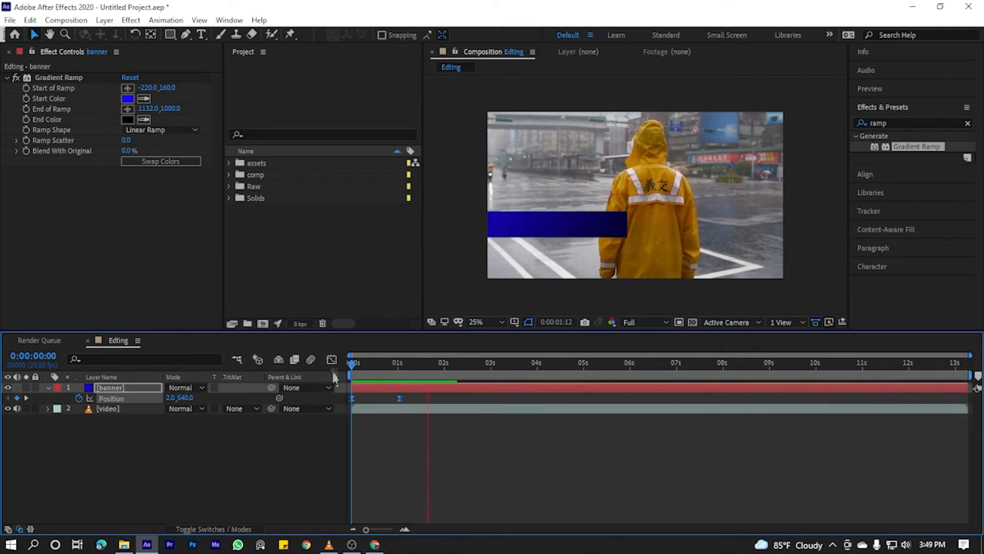
pyautogui.click(353, 362)
# Add a text layer reading HIT THE LIKE BUTON above the banner layer.
pyautogui.rightClick(164, 451)
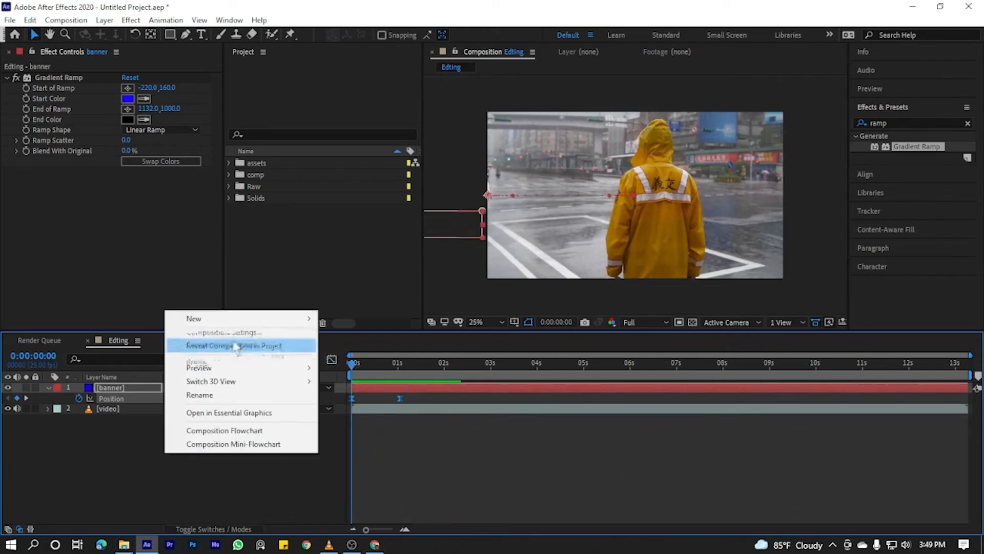
pyautogui.moveTo(283, 323)
pyautogui.click(344, 338)
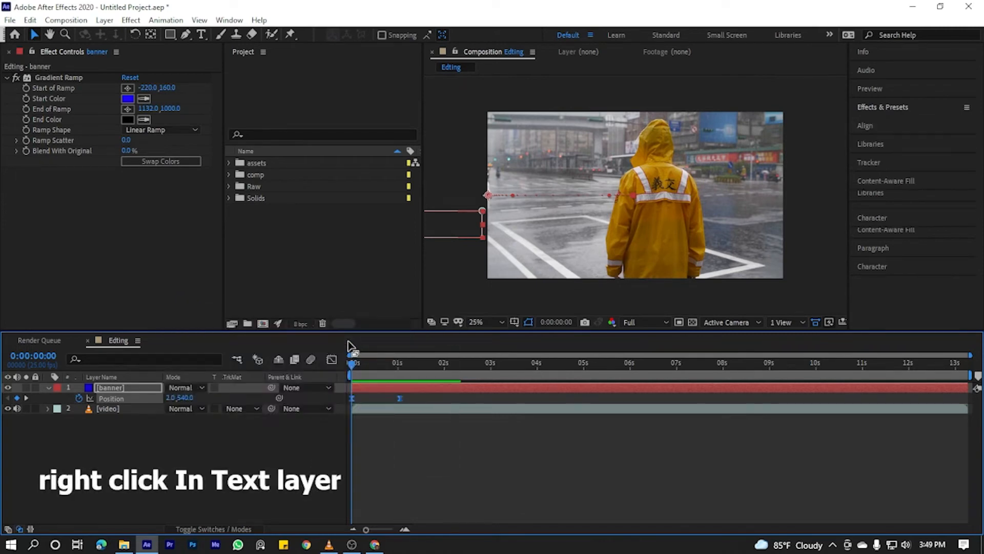
pyautogui.write('HIT')
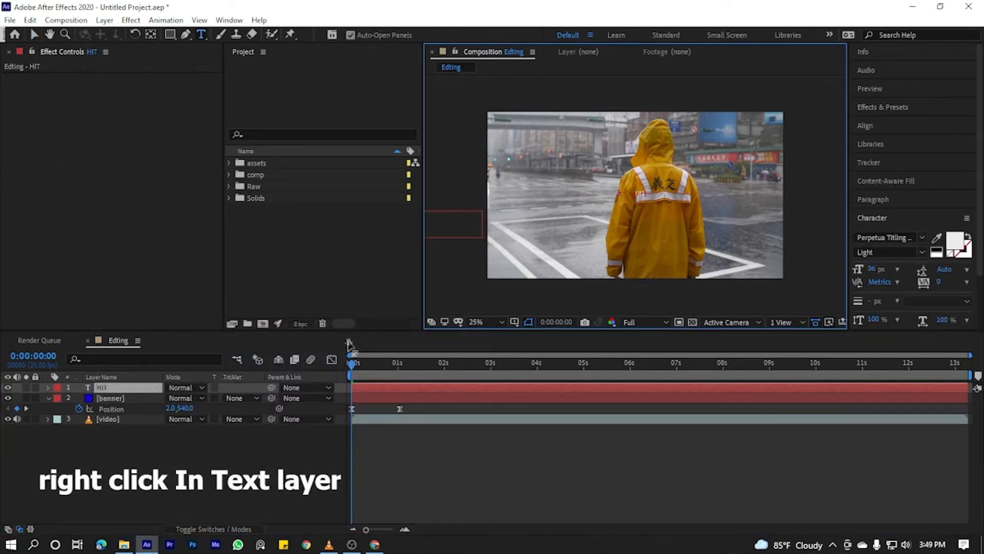
pyautogui.write(' THE LIKE BUTON')
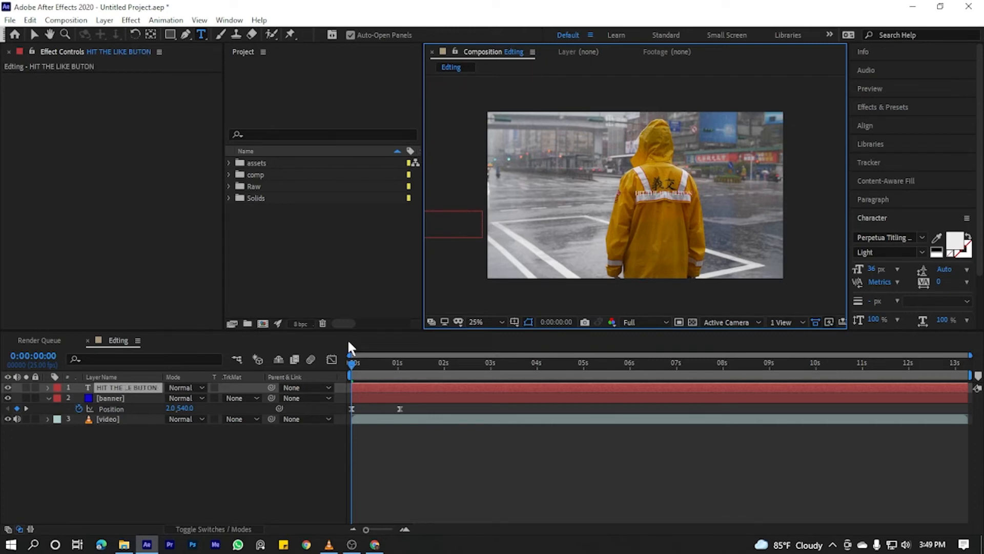
pyautogui.click(127, 478)
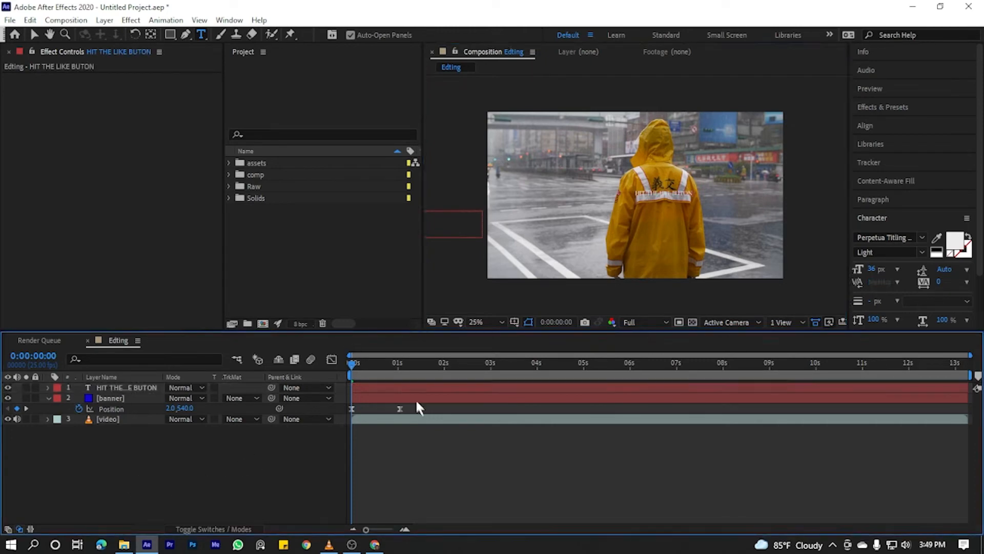
# Change the HIT THE LIKE BUTON text layer's font to Powerpuff Girls.
pyautogui.click(115, 382)
pyautogui.click(123, 388)
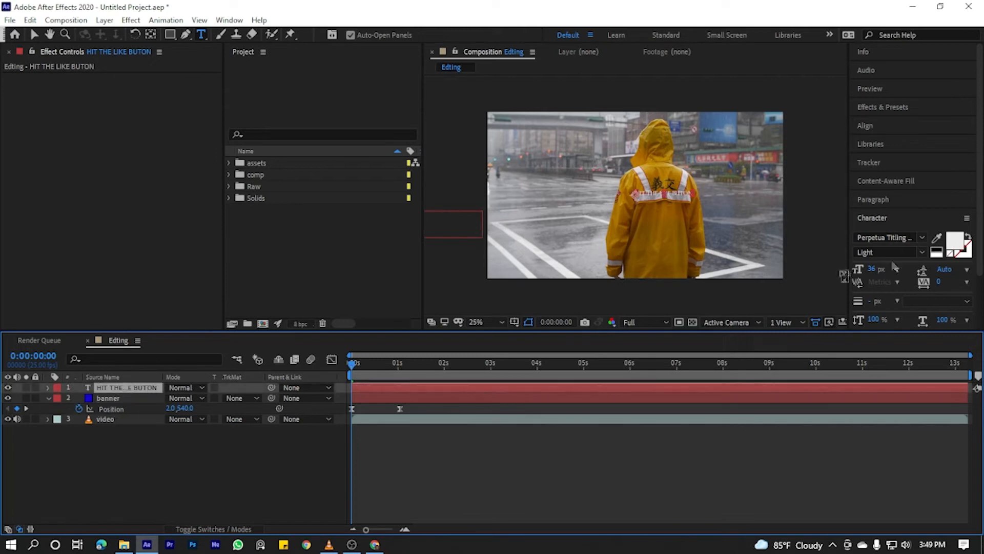
pyautogui.click(922, 234)
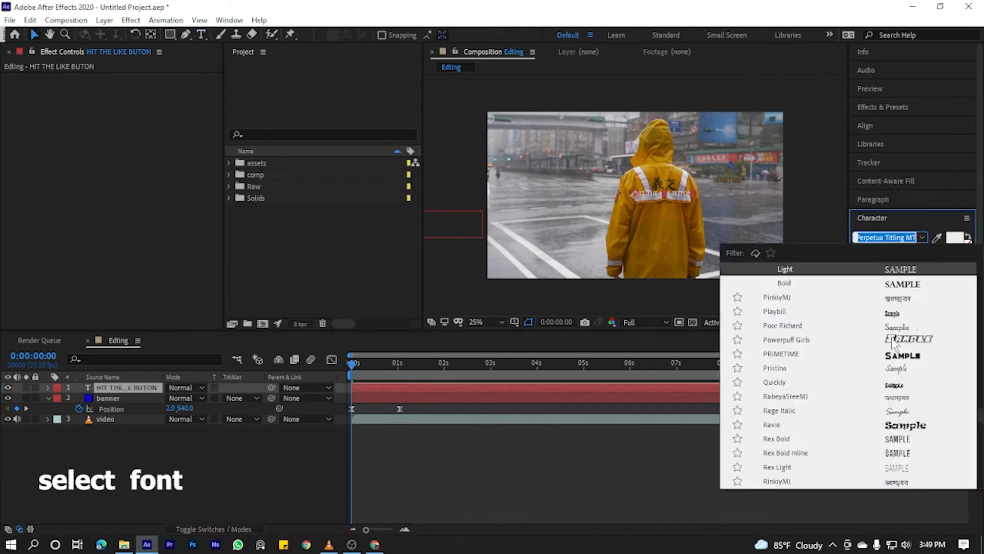
pyautogui.click(892, 342)
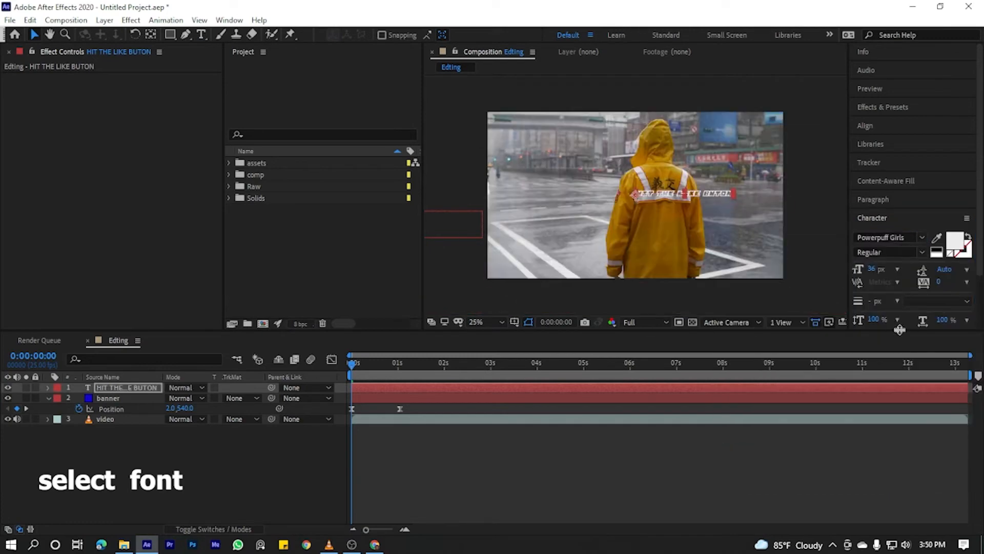
pyautogui.click(107, 476)
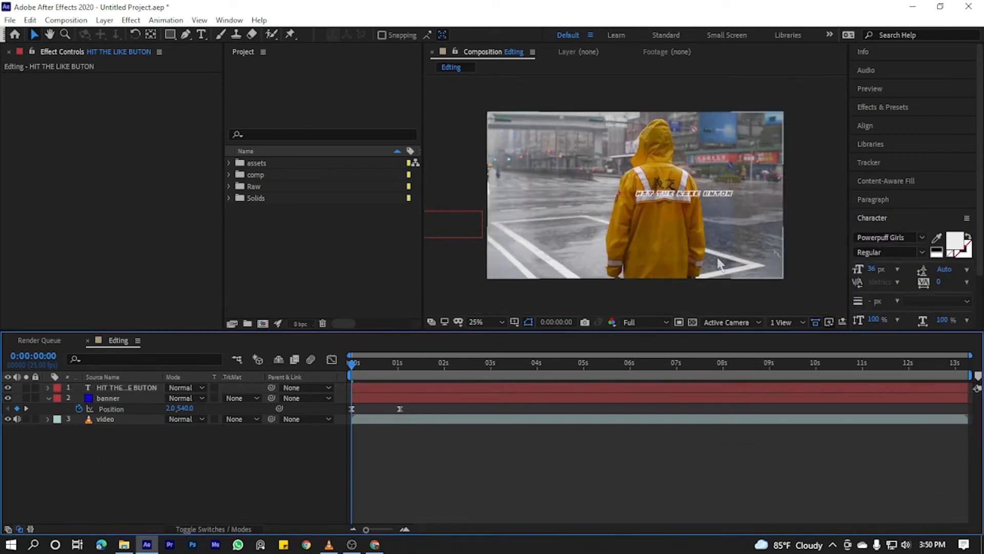
# Go to 1 second and move the title text onto the blue banner bar.
pyautogui.click(403, 365)
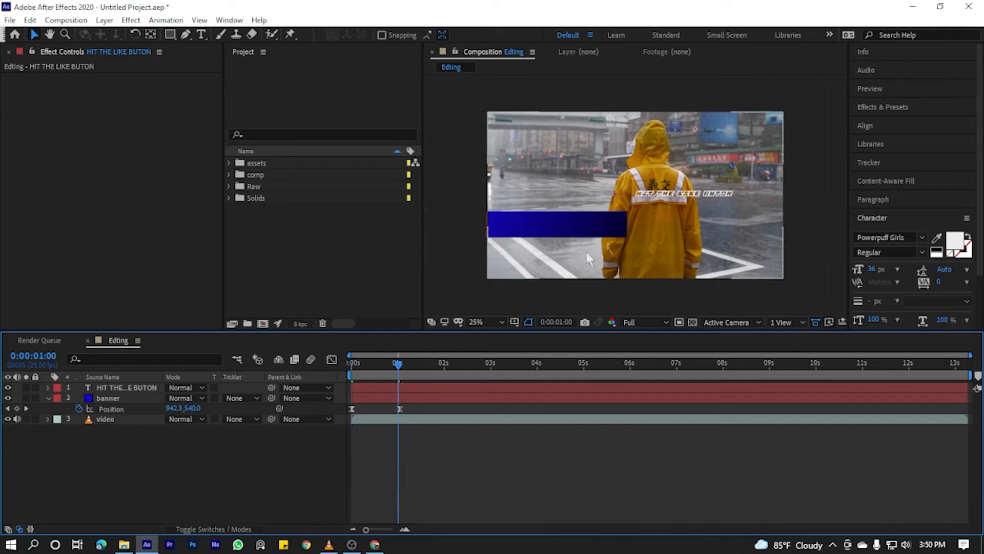
pyautogui.click(663, 195)
pyautogui.click(669, 197)
pyautogui.click(478, 384)
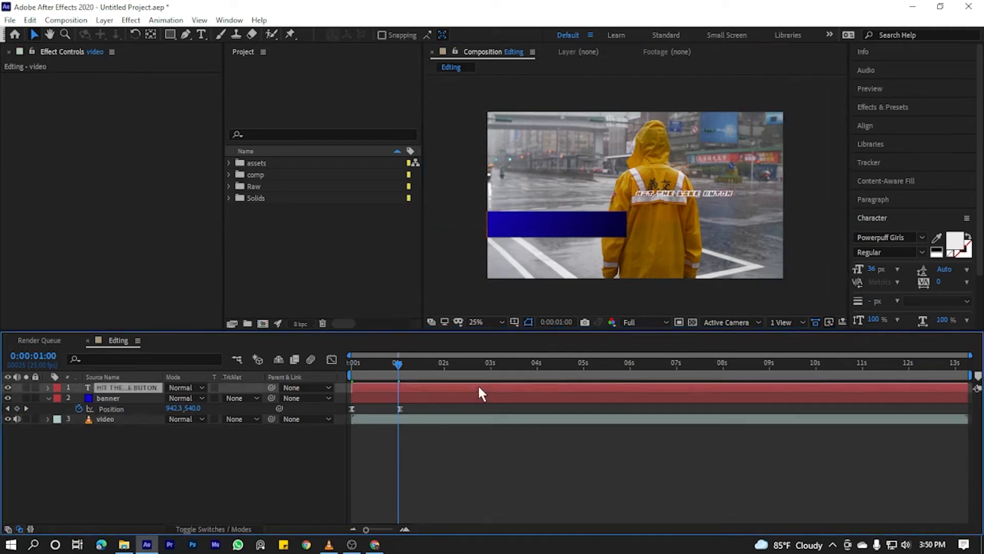
pyautogui.click(662, 200)
pyautogui.moveTo(661, 200); pyautogui.dragTo(539, 229)
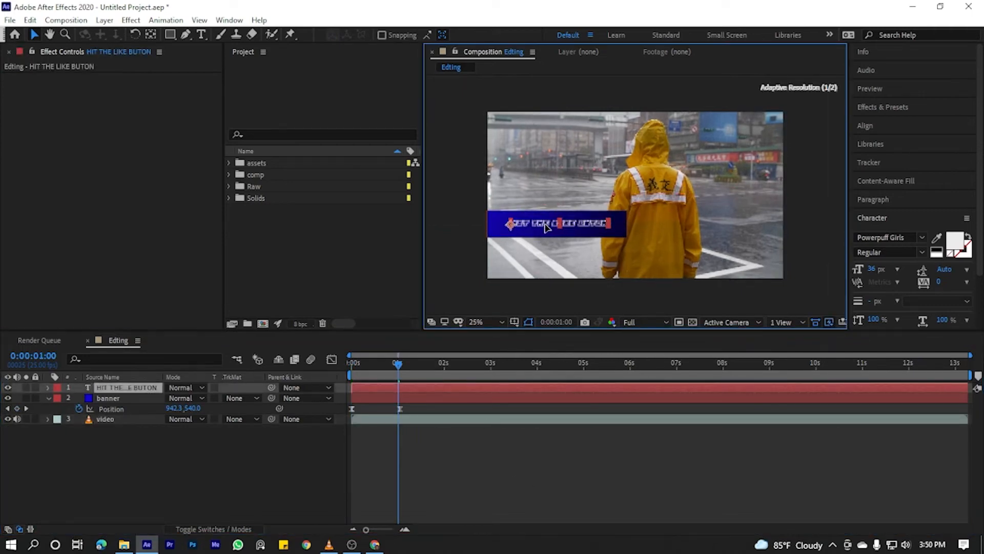
pyautogui.click(487, 498)
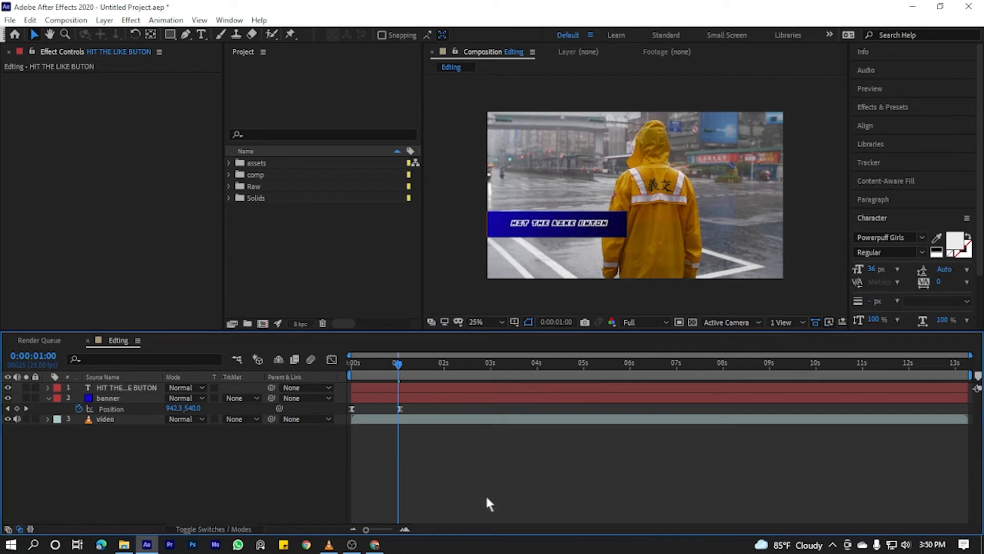
# Enlarge the title to 45 px with 127% vertical scale and reposition it to fit within the banner.
pyautogui.click(125, 389)
pyautogui.moveTo(878, 272); pyautogui.dragTo(889, 274)
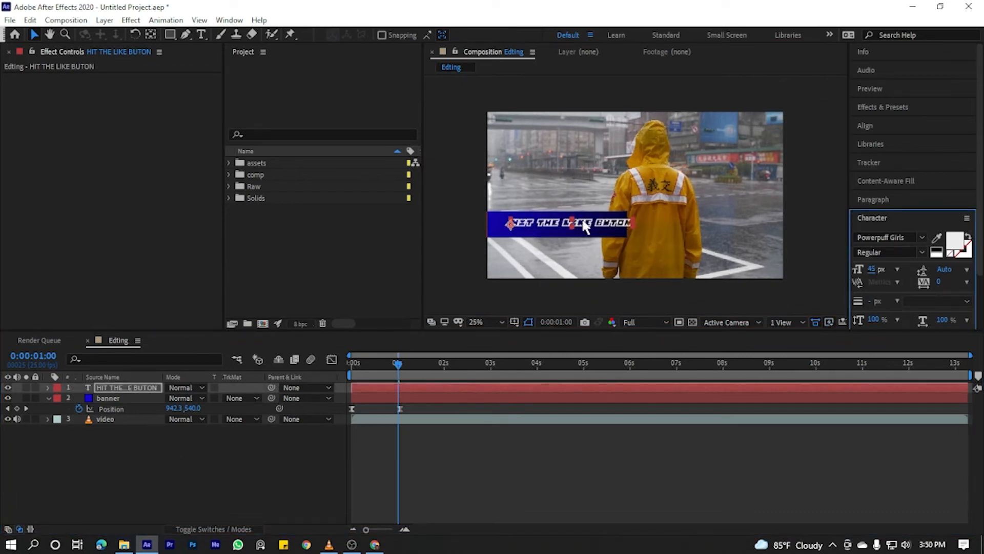
pyautogui.moveTo(566, 231); pyautogui.dragTo(550, 230)
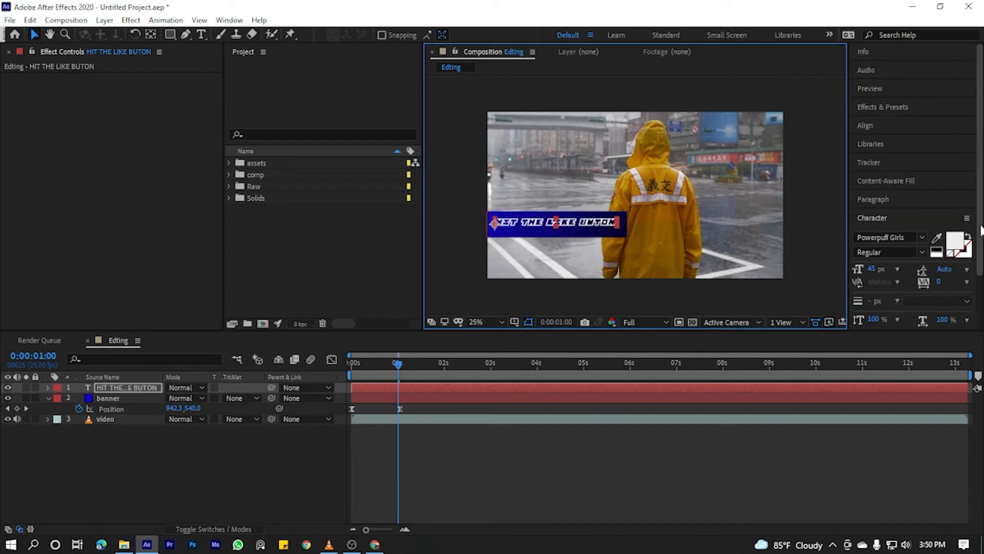
pyautogui.scroll(-2, 879, 308)
pyautogui.click(881, 265)
pyautogui.moveTo(881, 265); pyautogui.dragTo(892, 265)
pyautogui.click(596, 225)
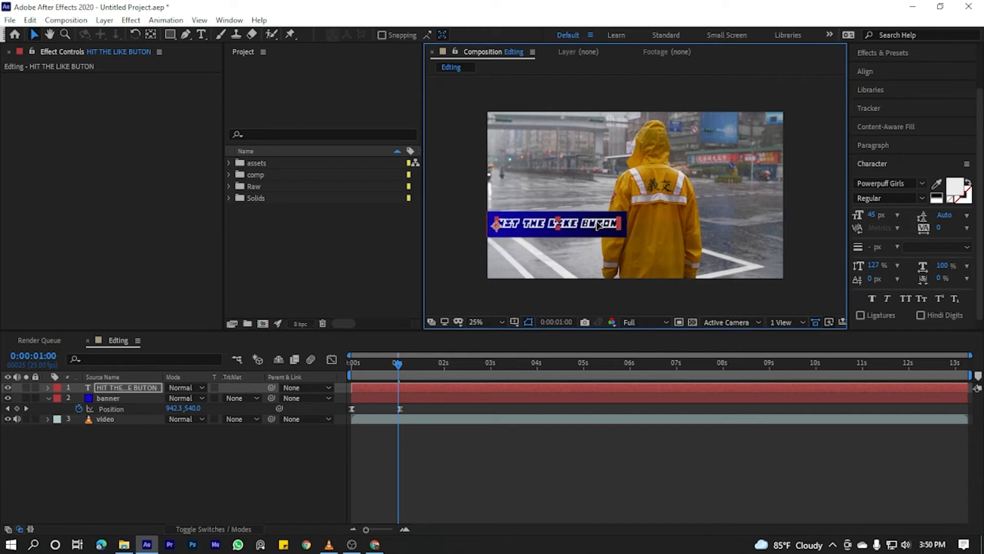
pyautogui.click(603, 470)
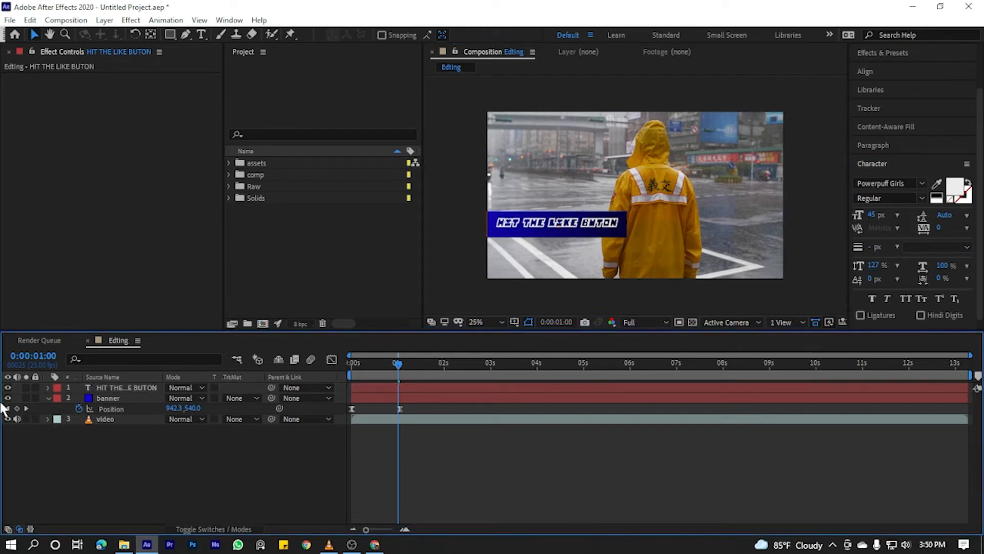
# Browse the font list for the title layer and change its font to Rex Bold Inline.
pyautogui.click(123, 387)
pyautogui.click(882, 183)
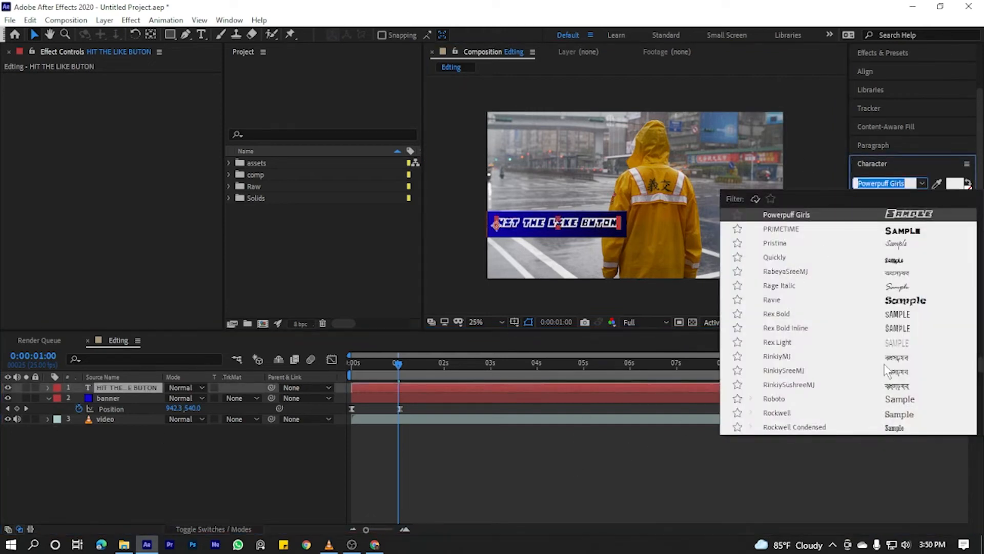
pyautogui.scroll(-5, 881, 354)
pyautogui.scroll(-5, 871, 400)
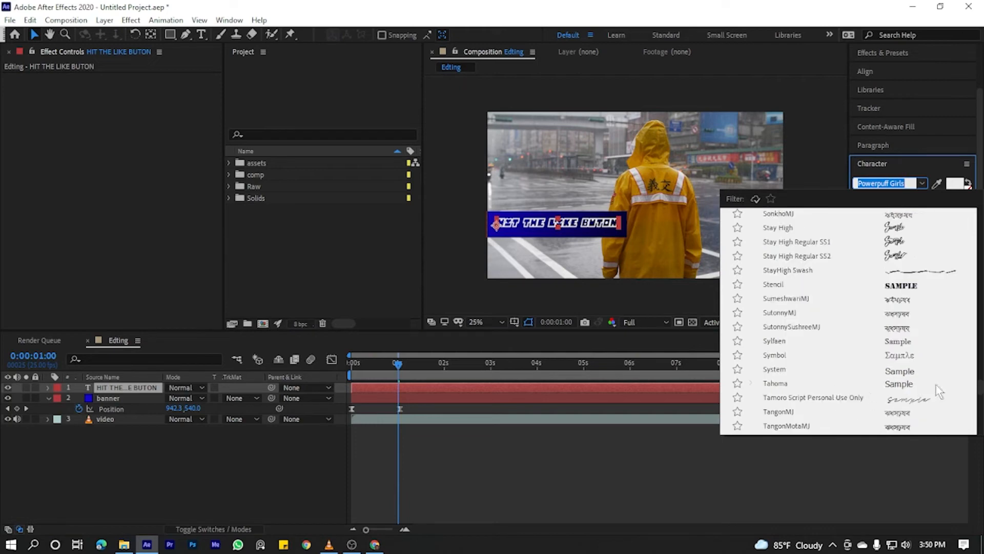
pyautogui.scroll(-5, 864, 361)
pyautogui.scroll(-5, 886, 394)
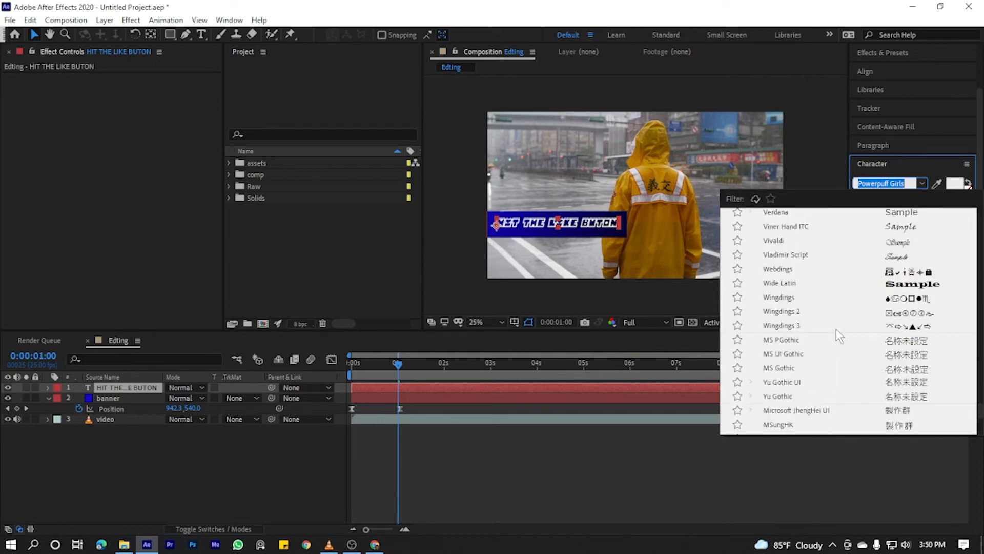
pyautogui.scroll(-10, 862, 288)
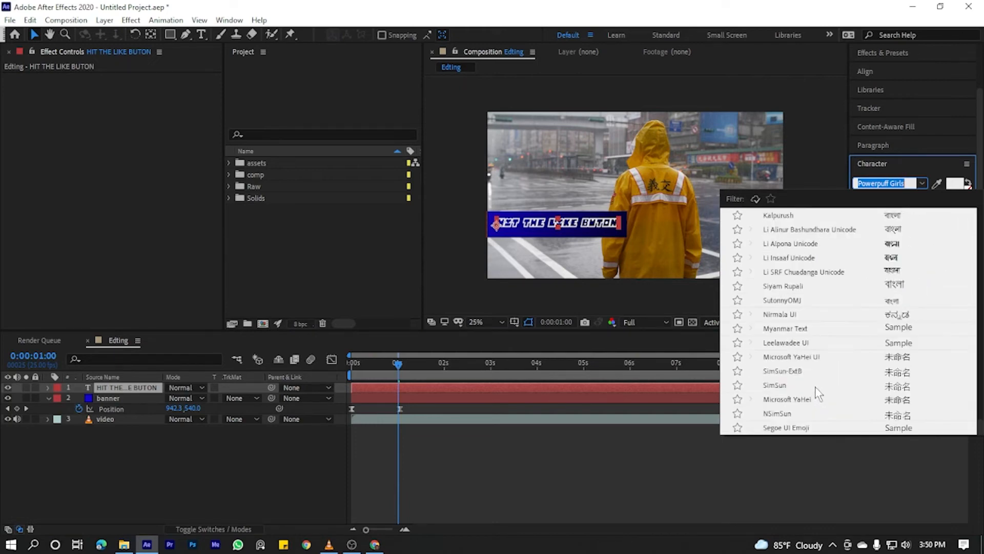
pyautogui.scroll(-15, 819, 394)
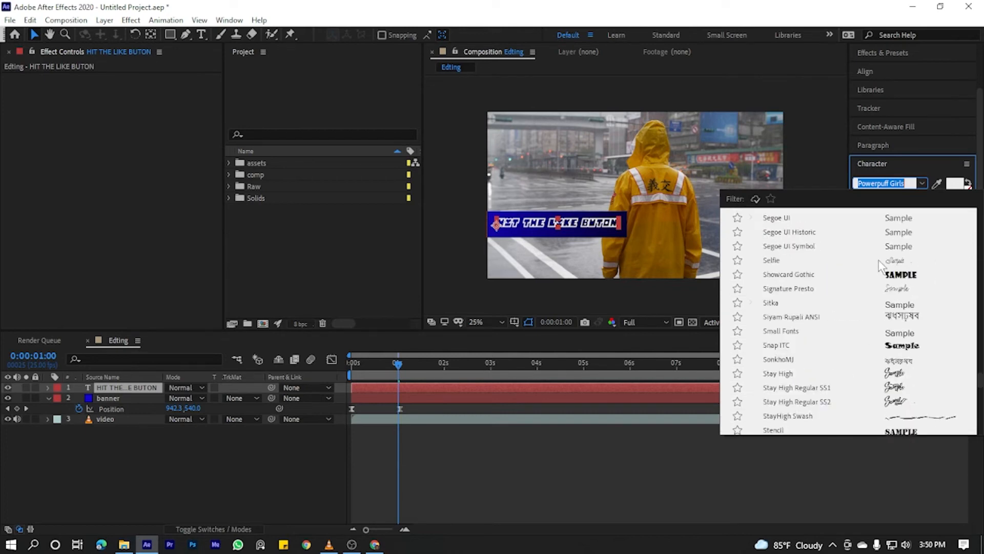
pyautogui.scroll(3, 887, 272)
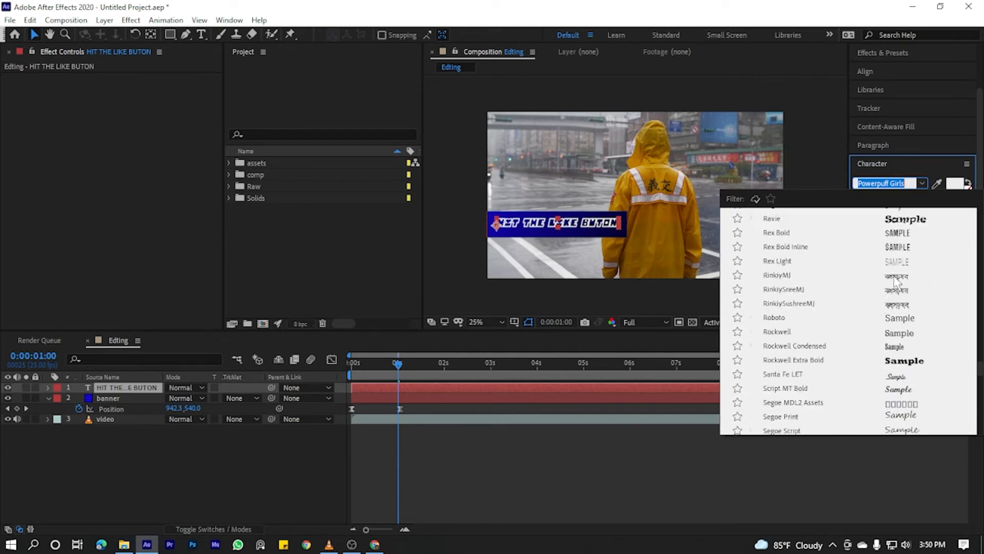
pyautogui.click(887, 248)
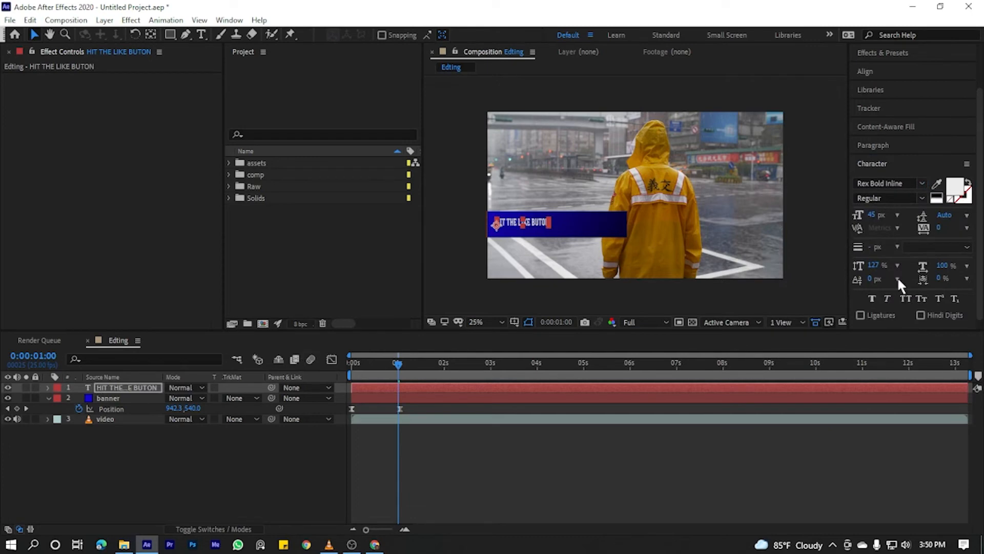
# Set the title's vertical scale to 145% and font size to 86 px, and nudge it into line with the banner.
pyautogui.moveTo(873, 265); pyautogui.dragTo(895, 265)
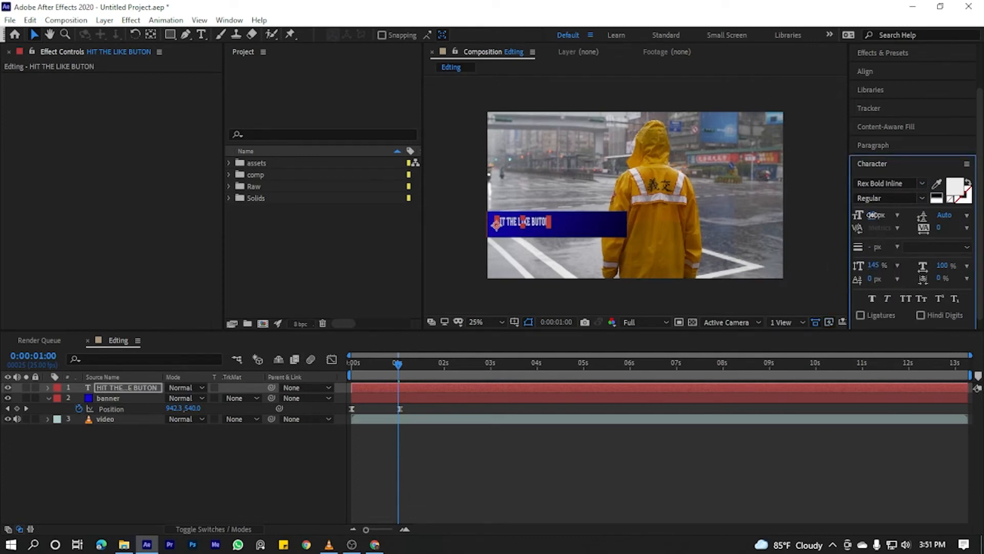
pyautogui.moveTo(871, 215)
pyautogui.mouseDown()
pyautogui.moveTo(905, 208)
pyautogui.moveTo(888, 205)
pyautogui.mouseUp()
pyautogui.moveTo(571, 214); pyautogui.dragTo(573, 218)
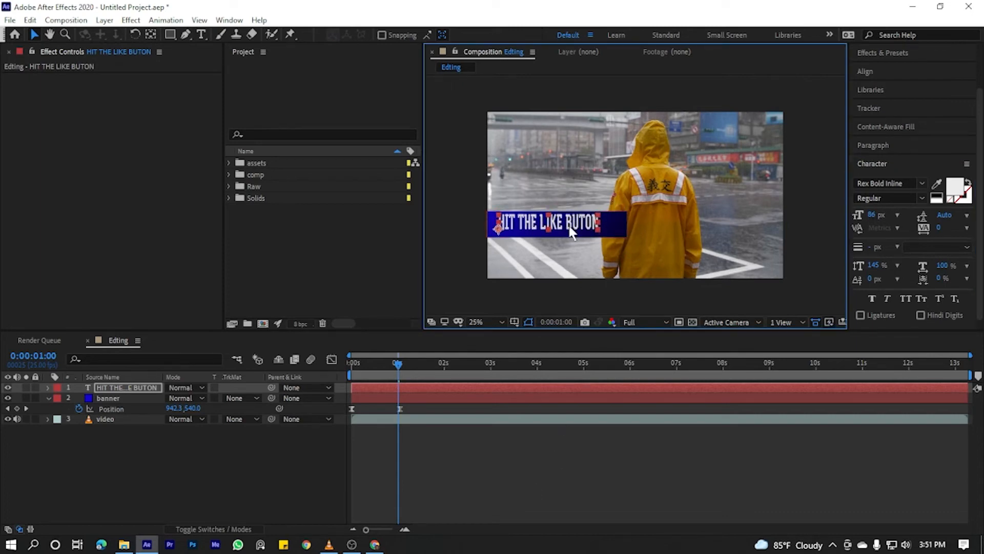
pyautogui.click(162, 476)
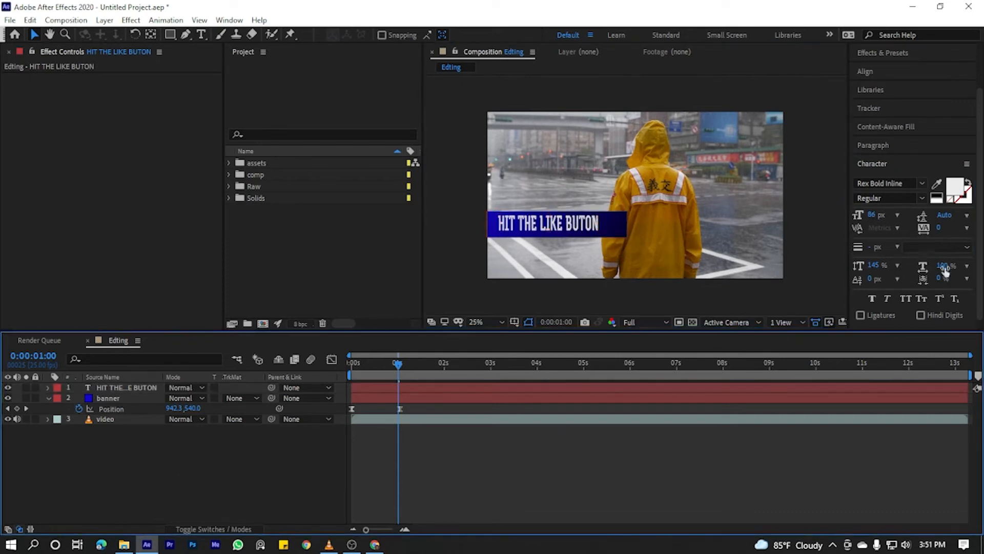
# Try to widen the title with a tracking of 28 and a horizontal scale of 108%.
pyautogui.moveTo(940, 230); pyautogui.dragTo(950, 227)
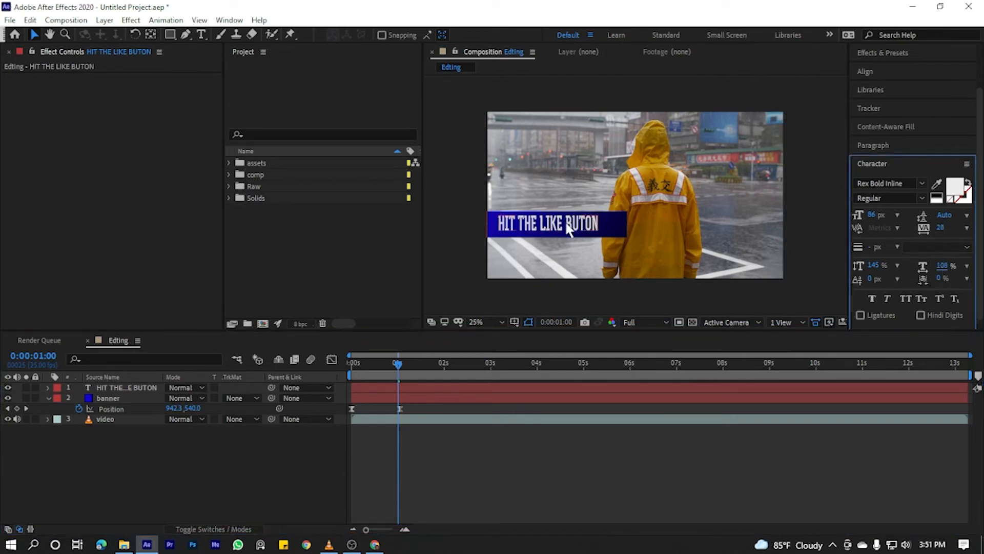
pyautogui.click(546, 228)
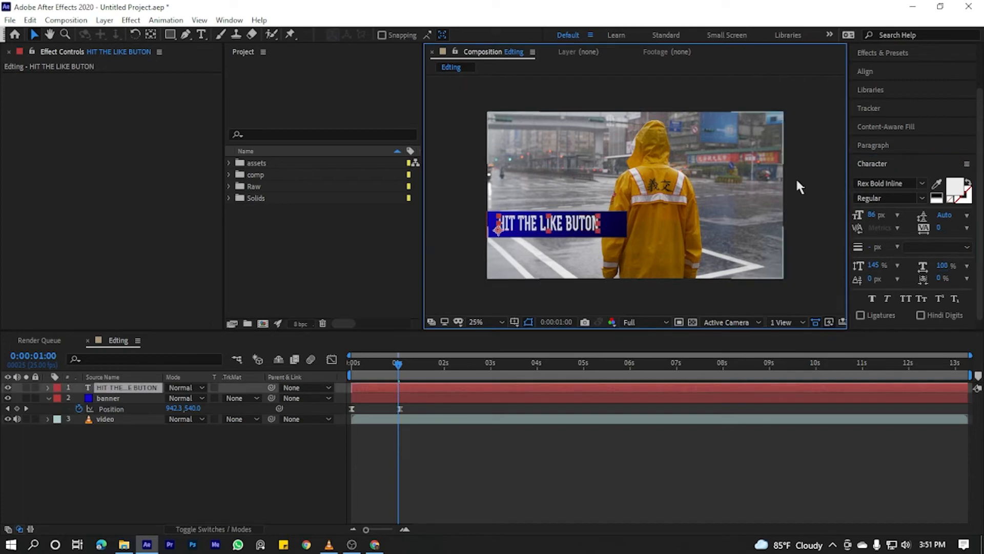
# Change the title's font to Roboto Condensed.
pyautogui.click(922, 183)
pyautogui.click(894, 281)
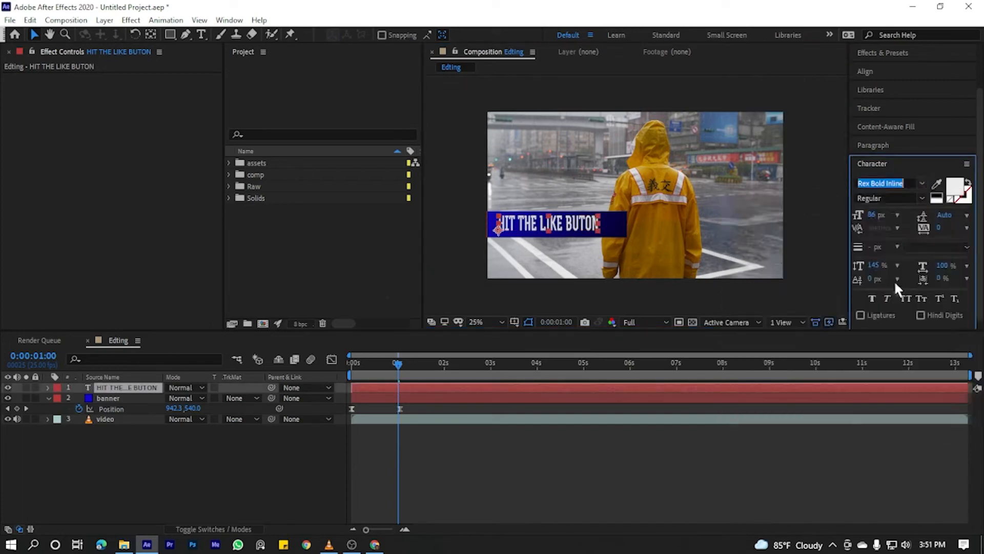
pyautogui.click(236, 431)
pyautogui.click(579, 232)
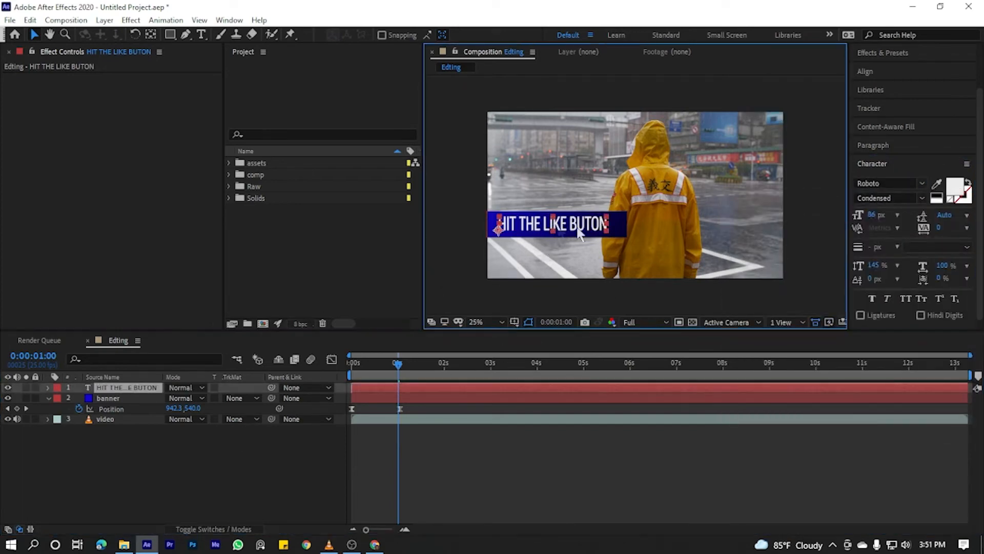
# Set the title's vertical scale to 128% and font size to 107 px, and shift it to span the banner's width.
pyautogui.moveTo(871, 266); pyautogui.dragTo(861, 265)
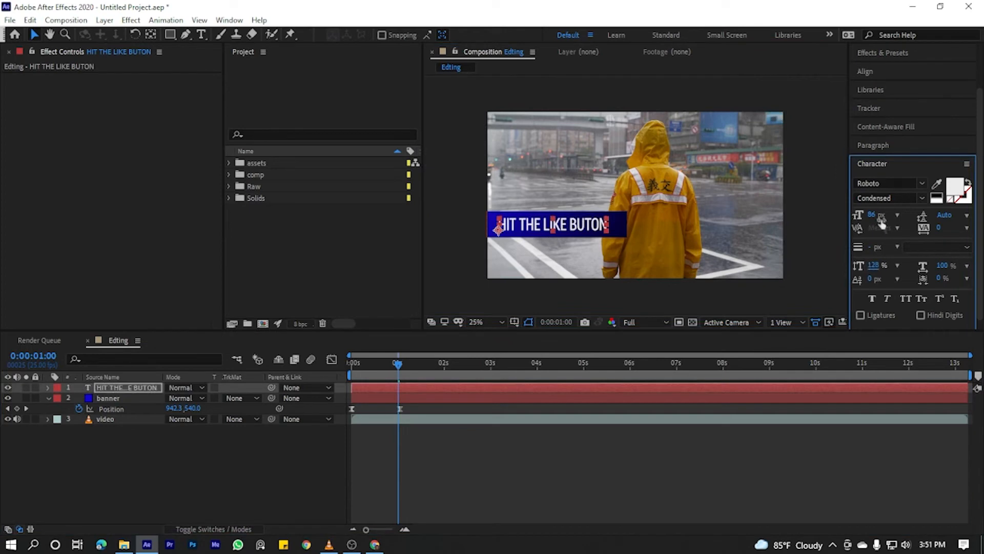
pyautogui.moveTo(875, 215)
pyautogui.mouseDown()
pyautogui.moveTo(897, 215)
pyautogui.moveTo(885, 214)
pyautogui.mouseUp()
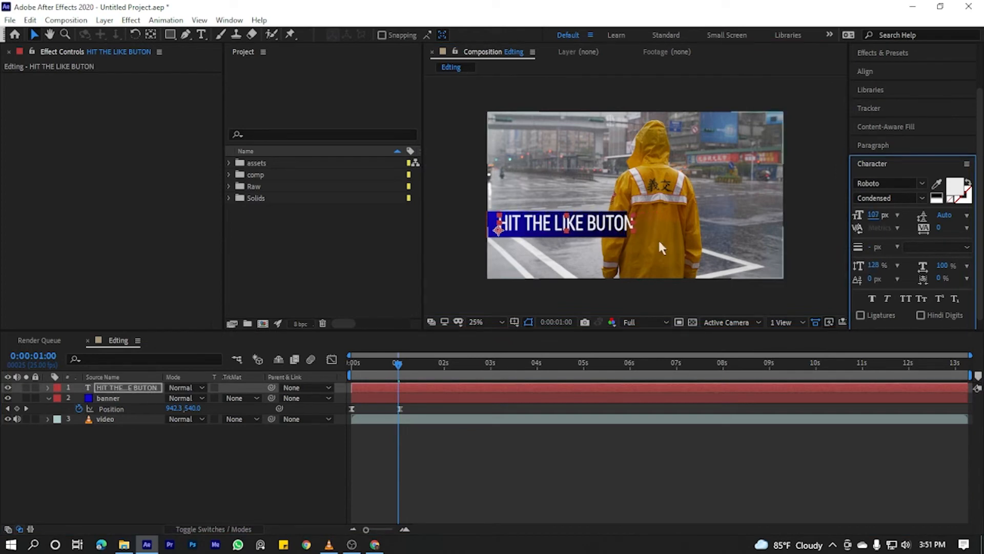
pyautogui.moveTo(602, 224); pyautogui.dragTo(592, 225)
pyautogui.click(430, 493)
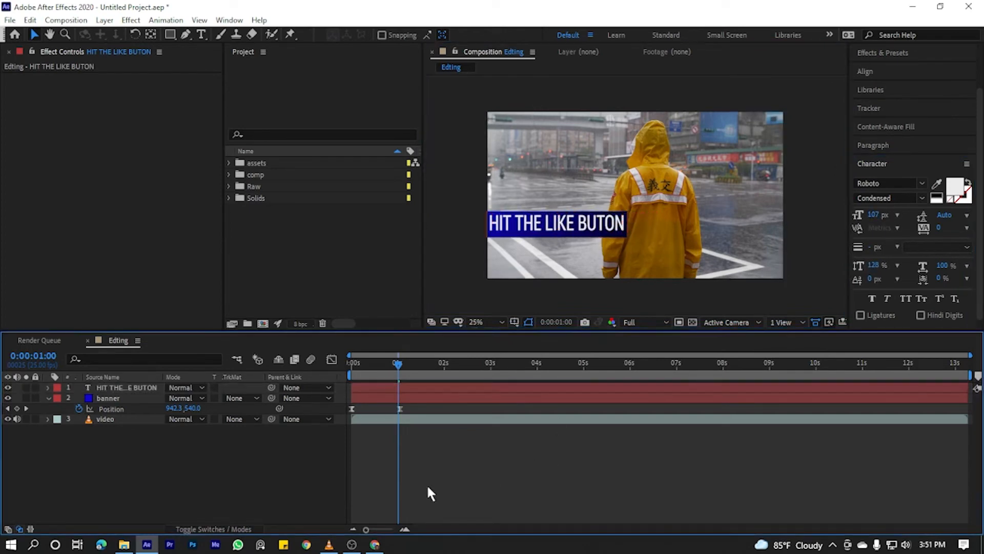
# Parent the title text layer to the banner layer.
pyautogui.click(134, 385)
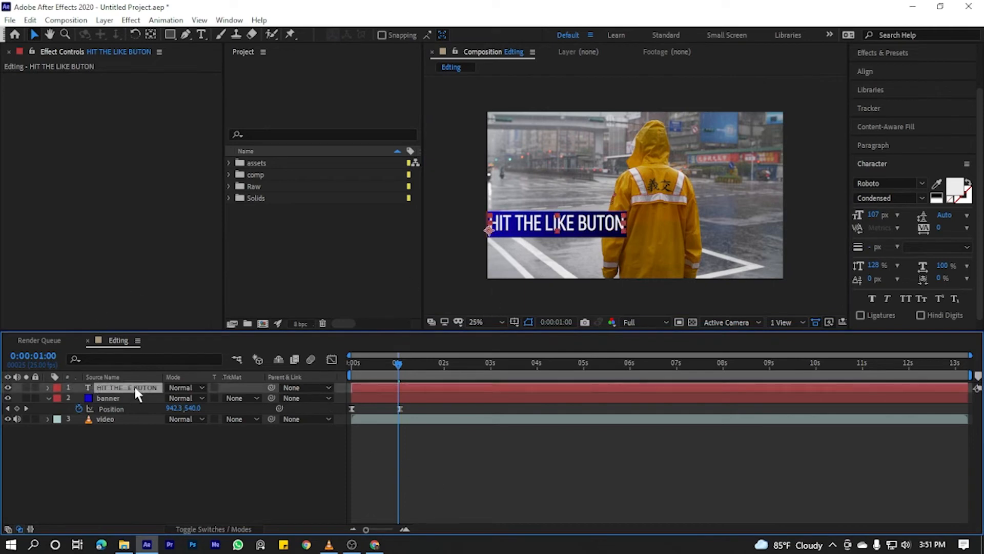
pyautogui.click(156, 441)
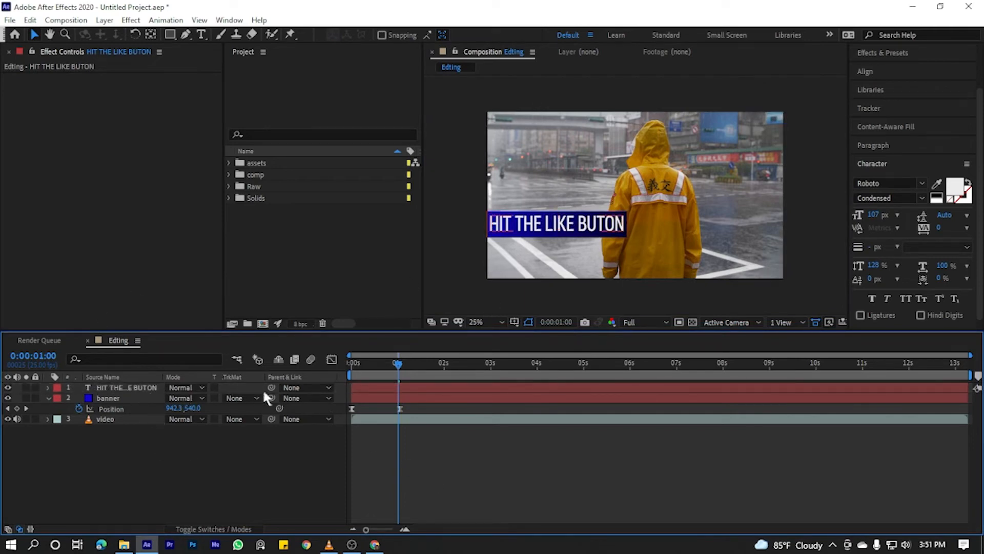
pyautogui.moveTo(266, 397); pyautogui.dragTo(118, 399)
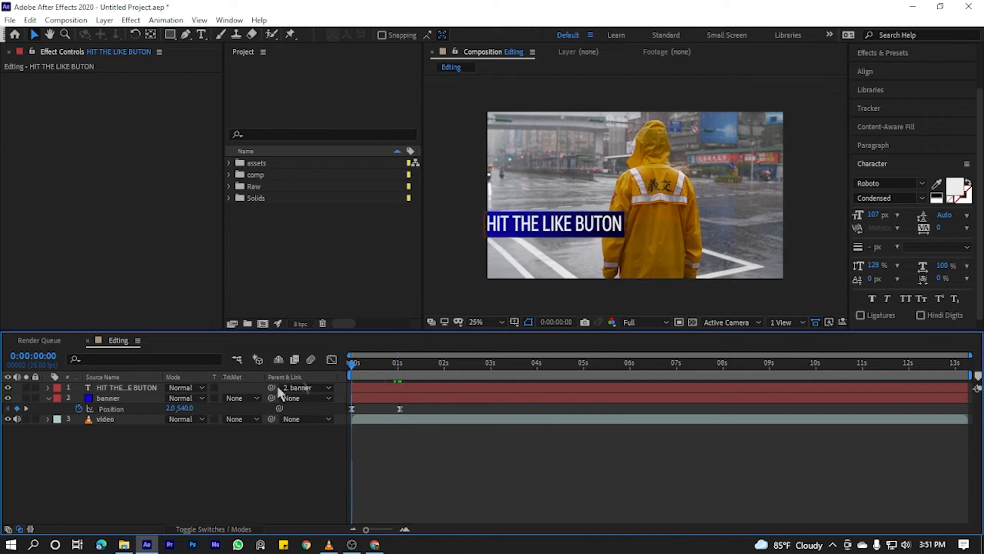
# Preview the title and banner sliding in together, and return to 0 seconds.
pyautogui.press('space')
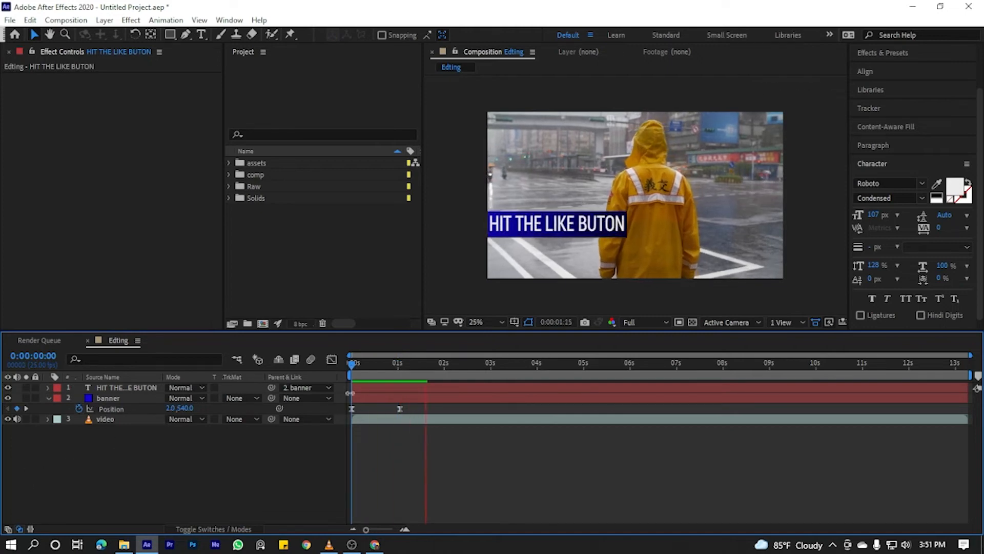
pyautogui.moveTo(350, 363); pyautogui.dragTo(410, 382)
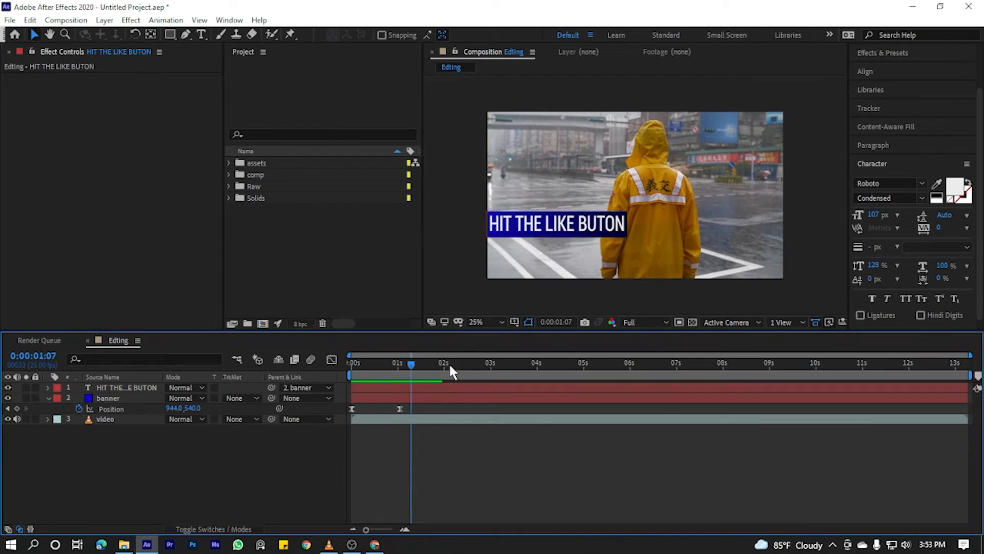
pyautogui.press('Home')
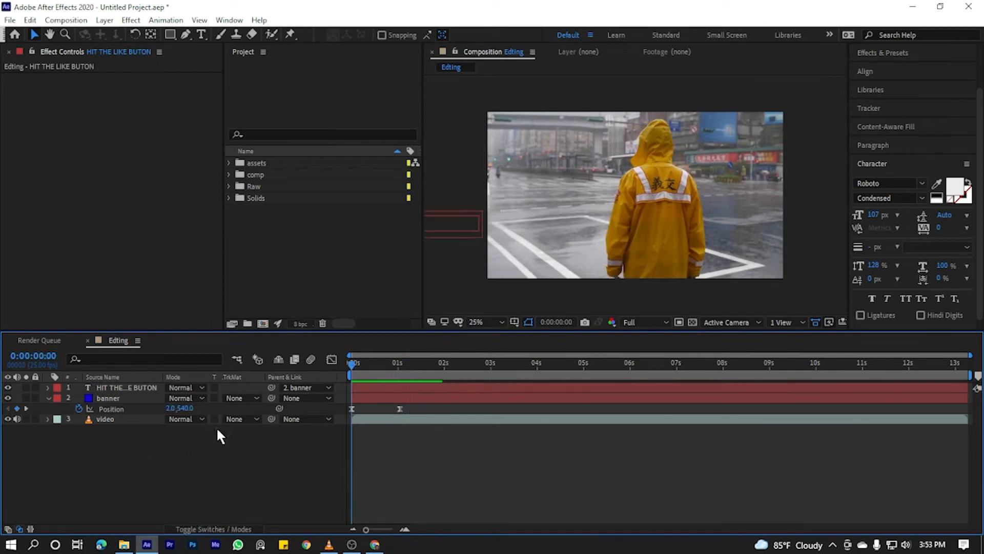
# Preview the slide-in, stop at 0:00:02:07, and show the banner layer's Position property.
pyautogui.press('space')
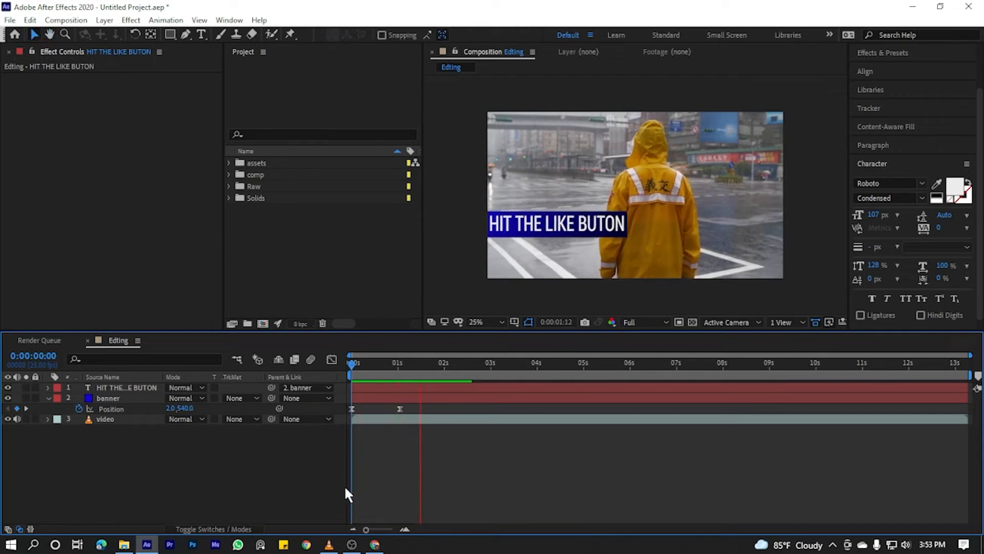
pyautogui.press('space')
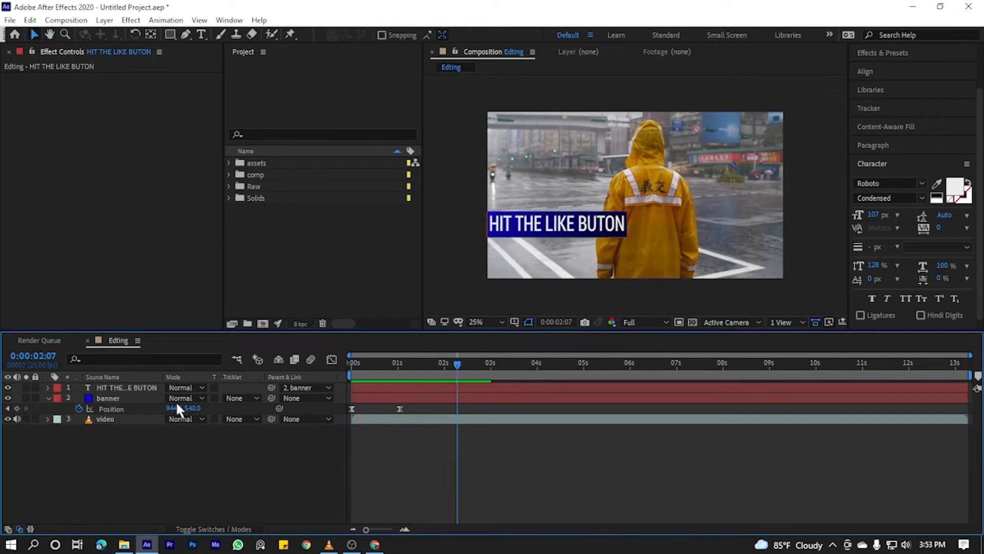
pyautogui.click(117, 398)
pyautogui.press('t')
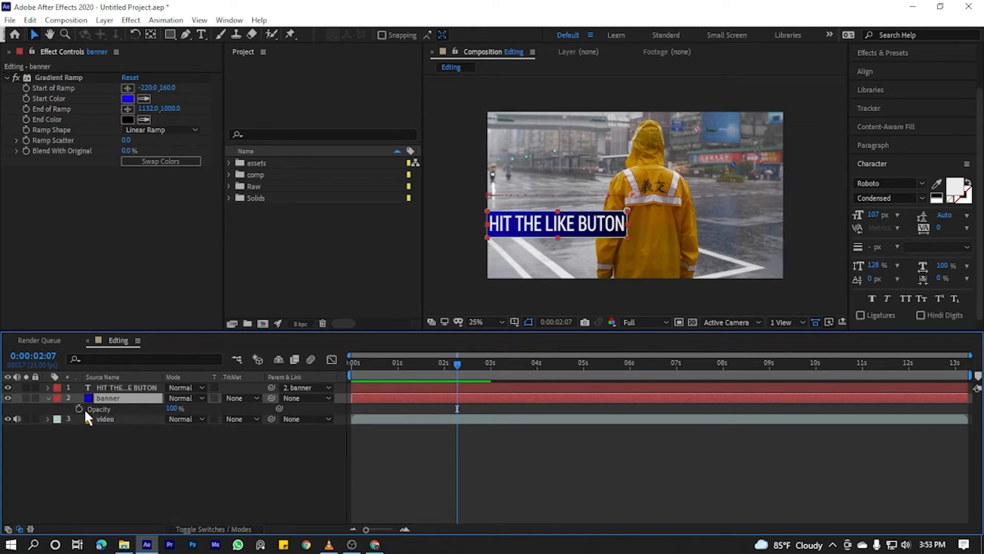
pyautogui.press('p')
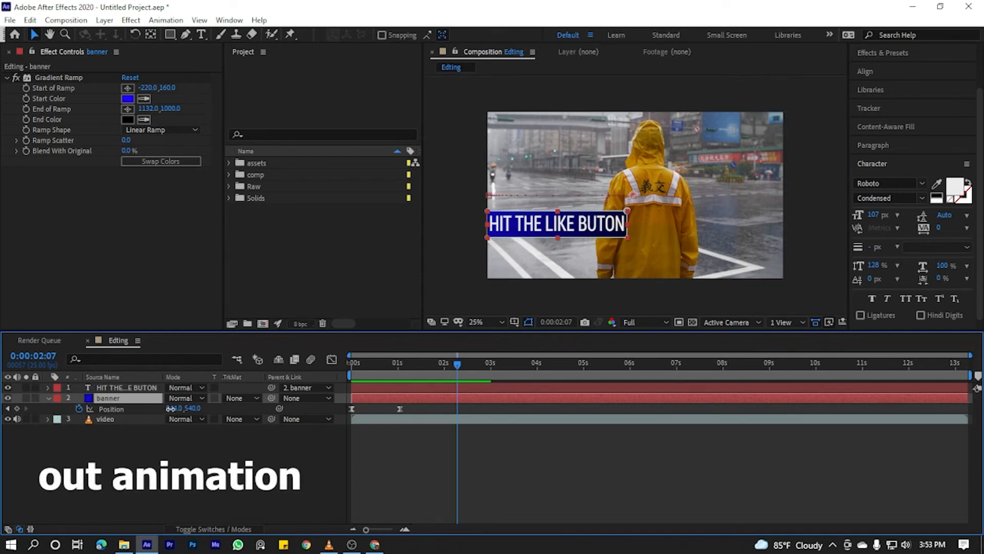
pyautogui.moveTo(167, 415); pyautogui.dragTo(2, 418)
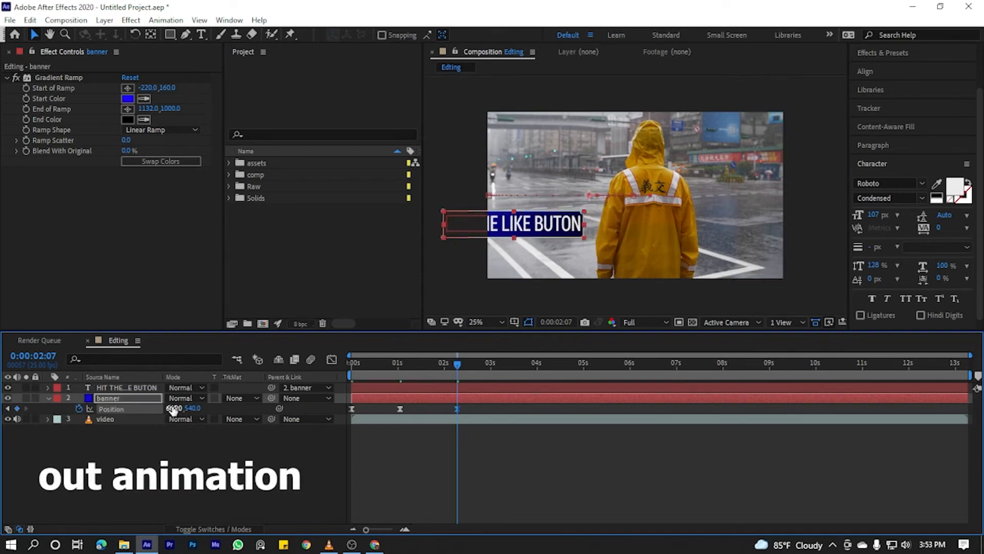
pyautogui.moveTo(169, 408); pyautogui.dragTo(401, 410)
pyautogui.click(353, 363)
pyautogui.press('space')
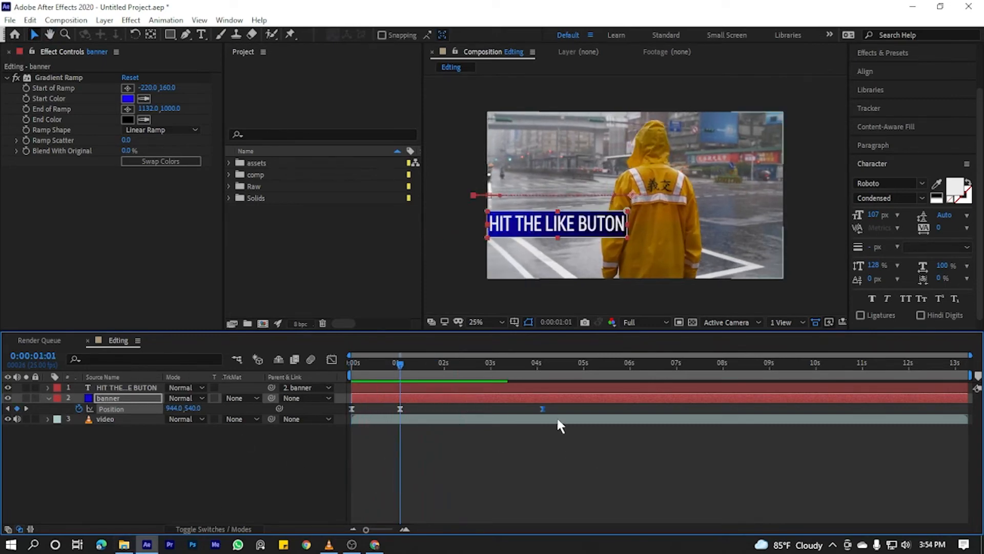
pyautogui.moveTo(559, 403); pyautogui.dragTo(540, 417)
pyautogui.press('Delete')
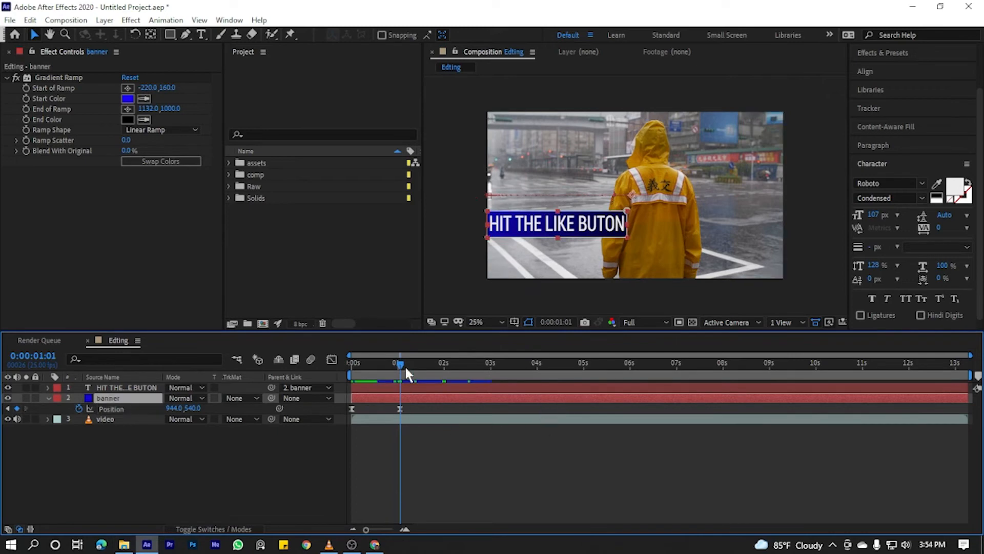
# Add a holding Position keyframe to the banner at 0:00:02:13 and move it off the frame's left edge to X -113 at 0:00:04:00.
pyautogui.moveTo(405, 365); pyautogui.dragTo(468, 368)
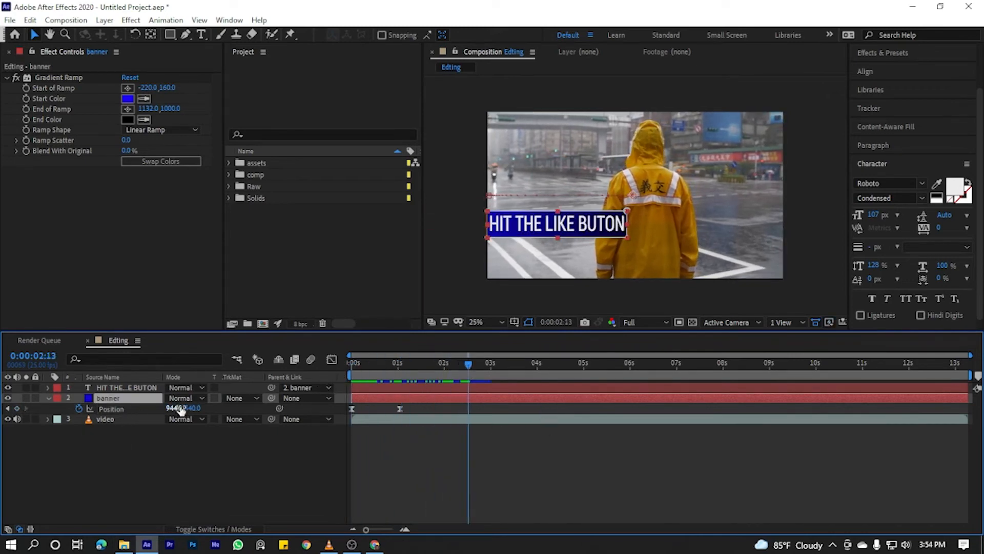
pyautogui.click(17, 409)
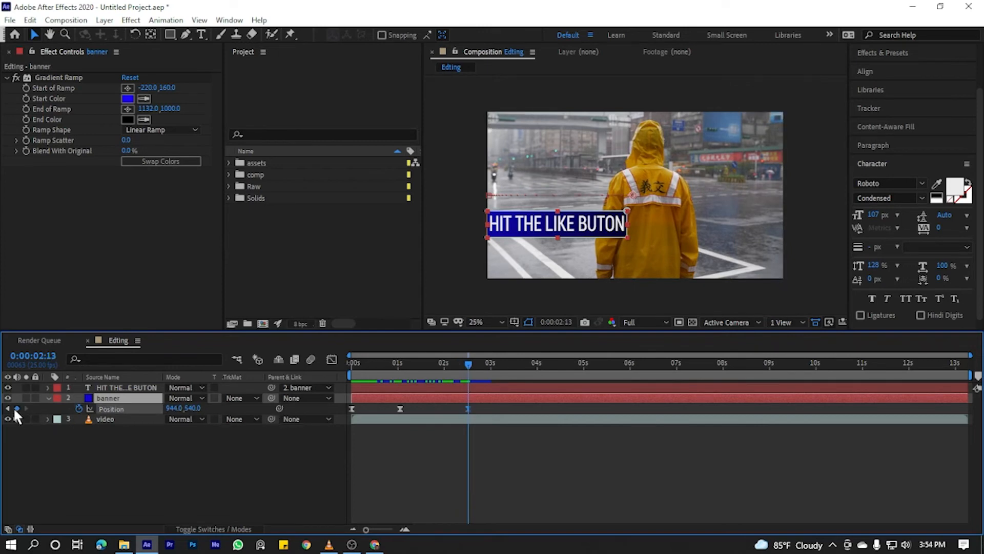
pyautogui.click(536, 363)
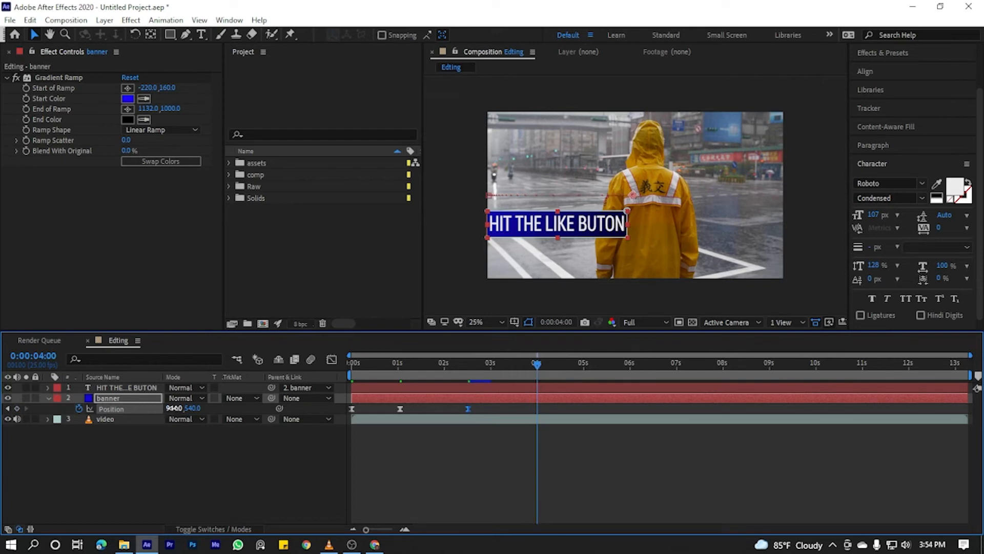
pyautogui.moveTo(173, 408); pyautogui.dragTo(3, 418)
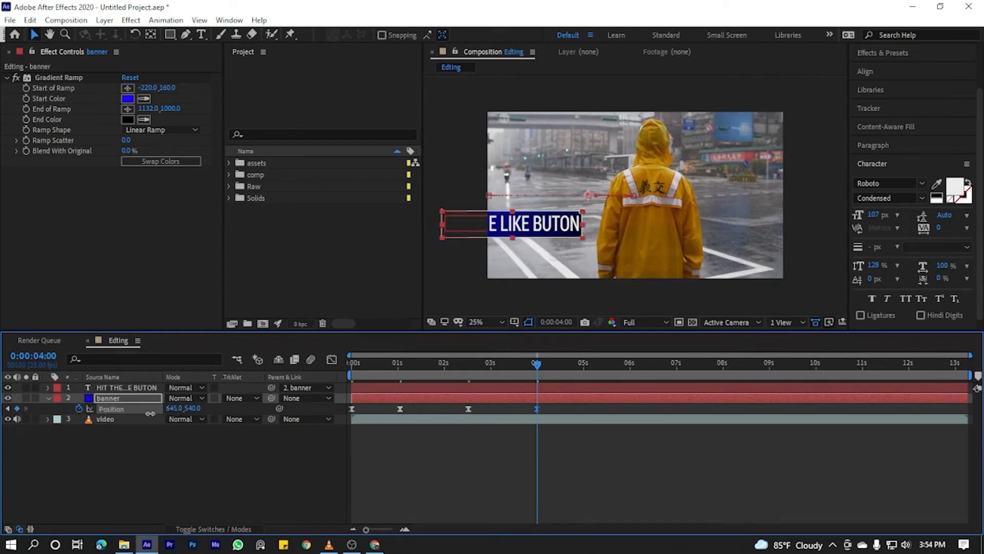
pyautogui.moveTo(150, 413); pyautogui.dragTo(125, 430)
pyautogui.moveTo(171, 409); pyautogui.dragTo(2, 418)
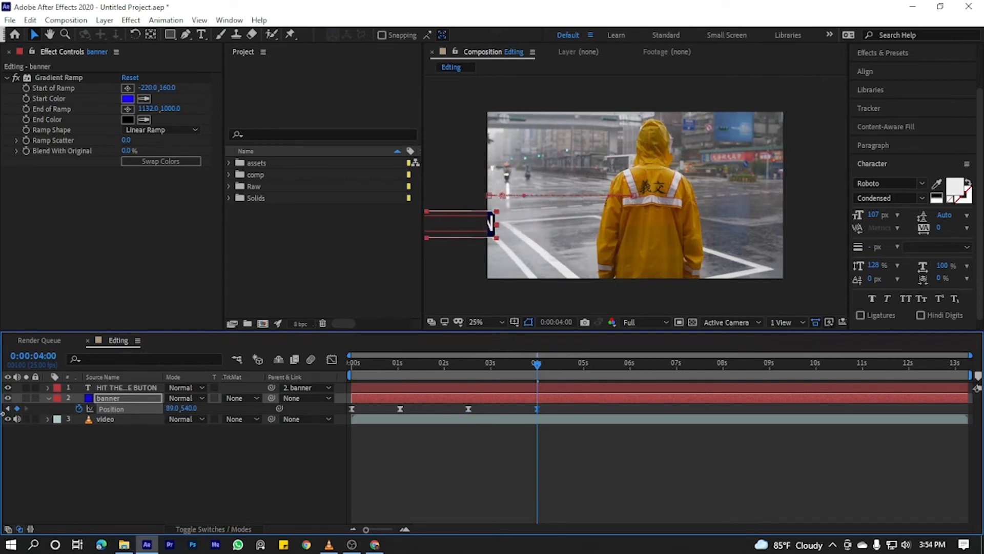
pyautogui.moveTo(175, 409); pyautogui.dragTo(440, 421)
# Preview the banner's slide-in and slide-out from 0 seconds.
pyautogui.moveTo(537, 363); pyautogui.dragTo(107, 363)
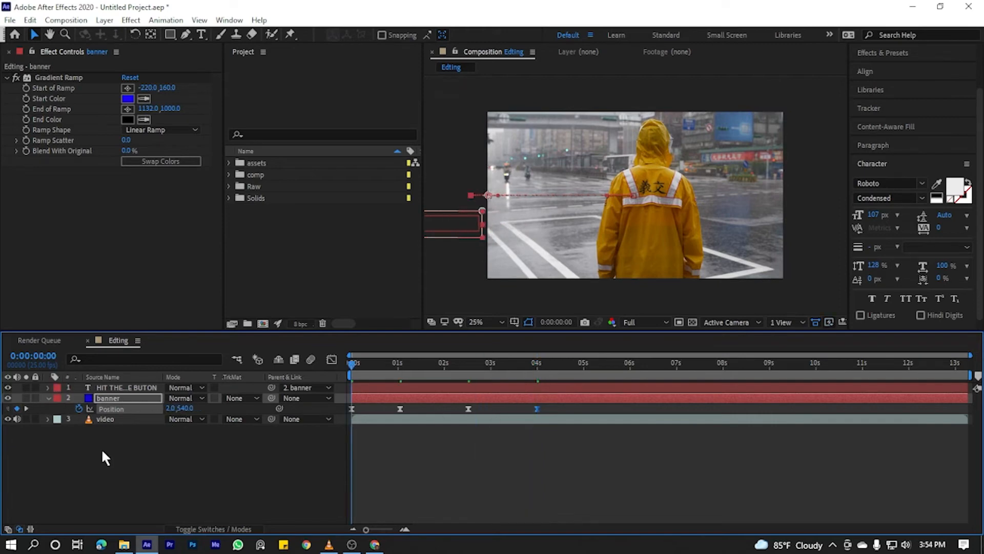
pyautogui.click(152, 460)
pyautogui.press('space')
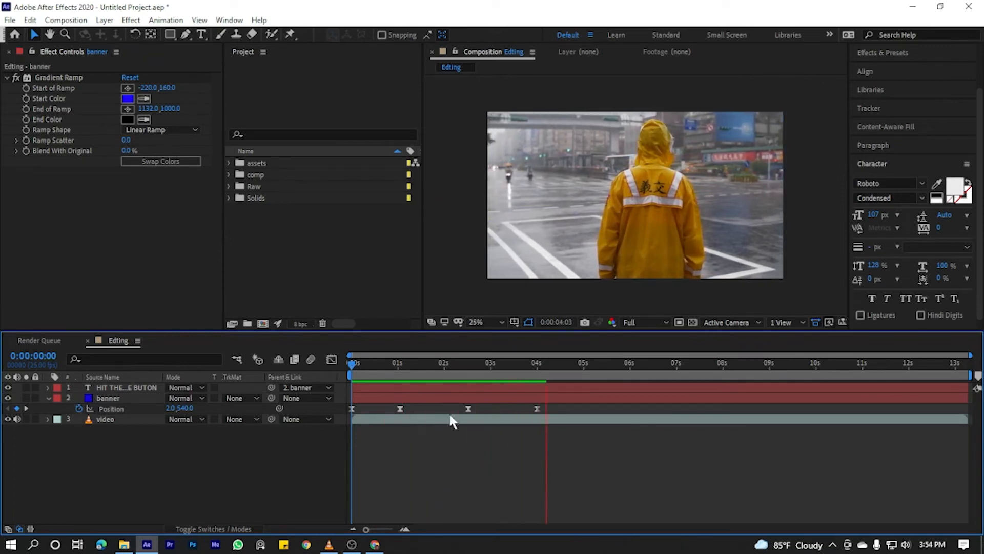
# Select all the banner's Position keyframes and lengthen the easing at the start of the slide-out in the Graph Editor's speed curve.
pyautogui.click(470, 367)
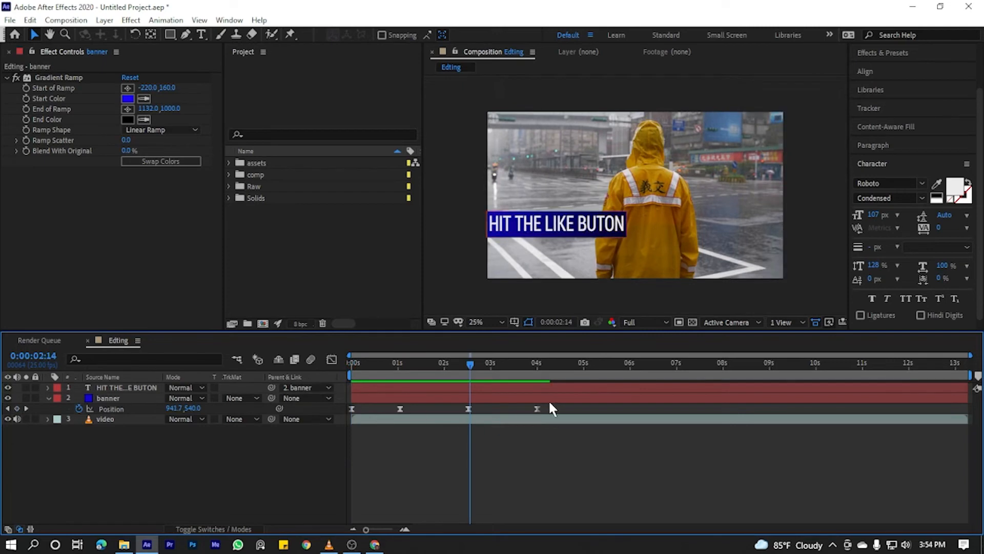
pyautogui.moveTo(545, 409); pyautogui.dragTo(278, 439)
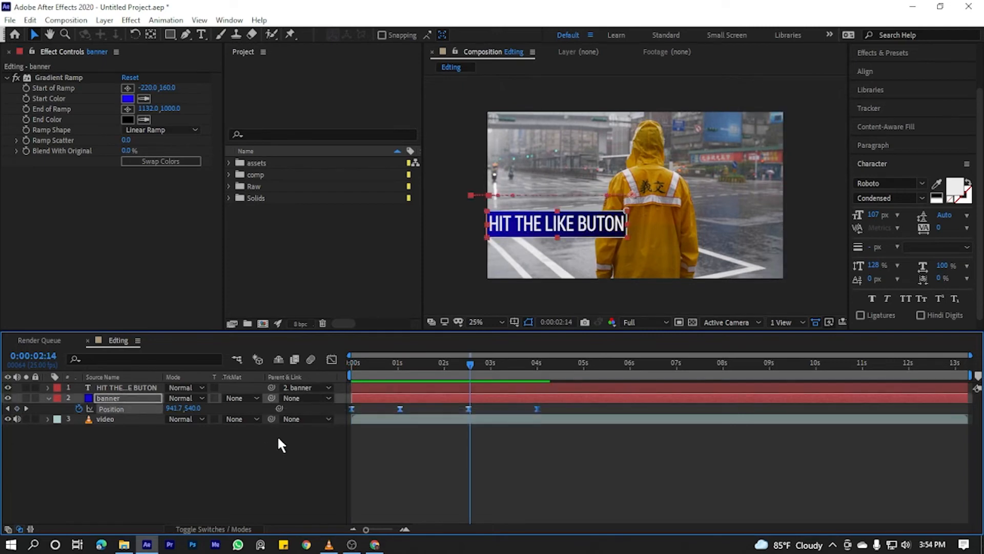
pyautogui.click(332, 359)
pyautogui.moveTo(681, 405); pyautogui.dragTo(252, 510)
pyautogui.moveTo(480, 492)
pyautogui.mouseDown()
pyautogui.moveTo(525, 491)
pyautogui.moveTo(495, 490)
pyautogui.mouseUp()
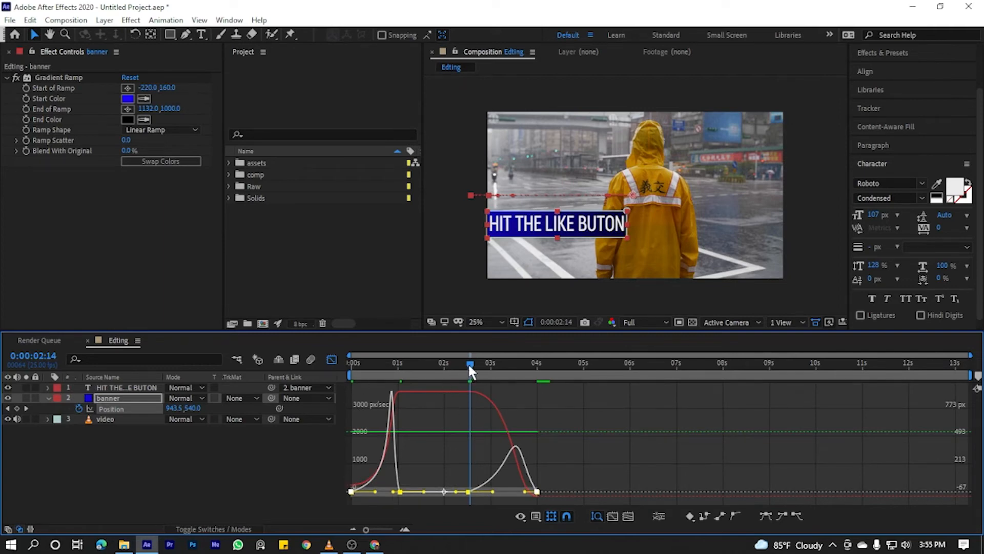
pyautogui.moveTo(469, 365); pyautogui.dragTo(230, 358)
pyautogui.click(331, 360)
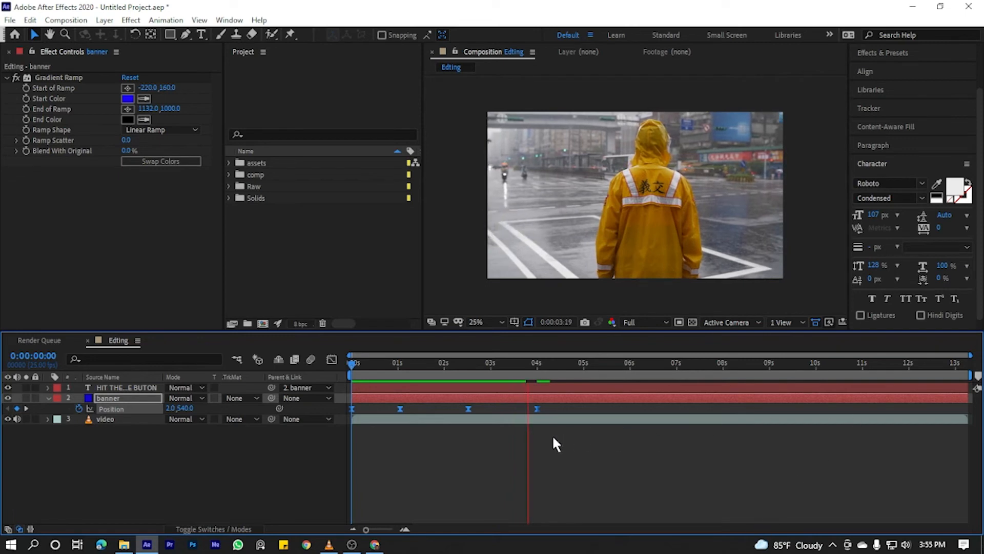
# Replay the eased slide-out from 0:00:01:15 and return to 0 seconds.
pyautogui.press('space')
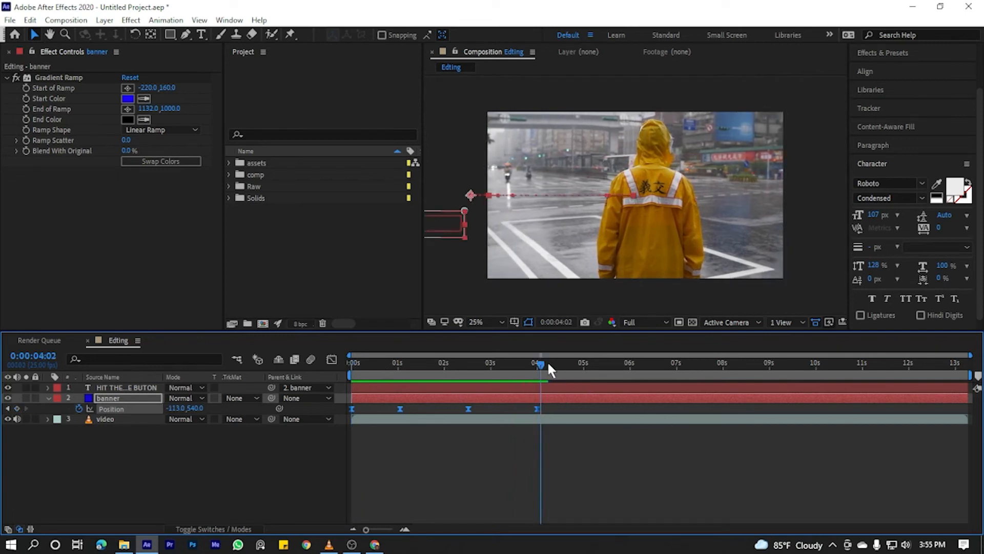
pyautogui.moveTo(542, 363); pyautogui.dragTo(425, 363)
pyautogui.press('space')
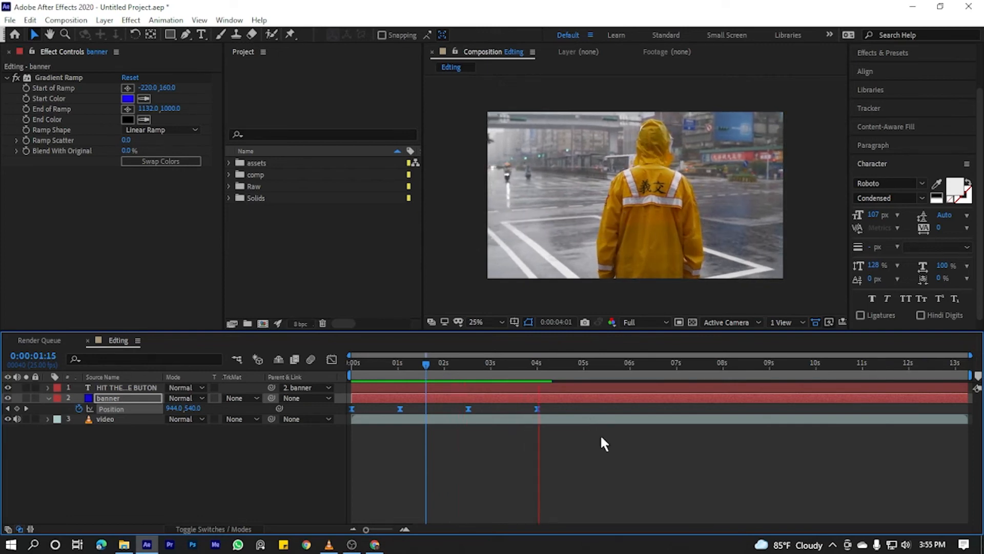
pyautogui.press('space')
pyautogui.press('Home')
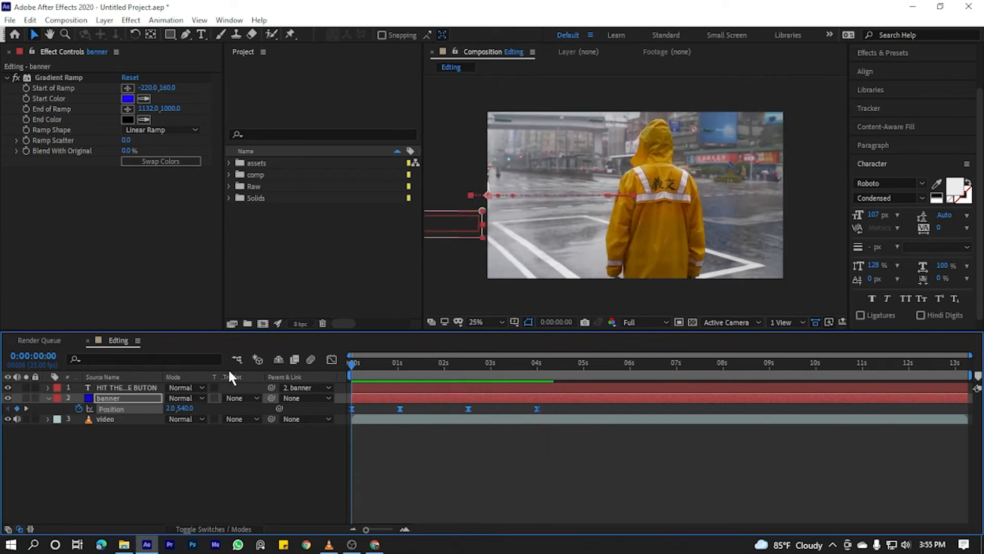
# Enable motion blur for the title text layer, the banner layer and the composition.
pyautogui.click(140, 445)
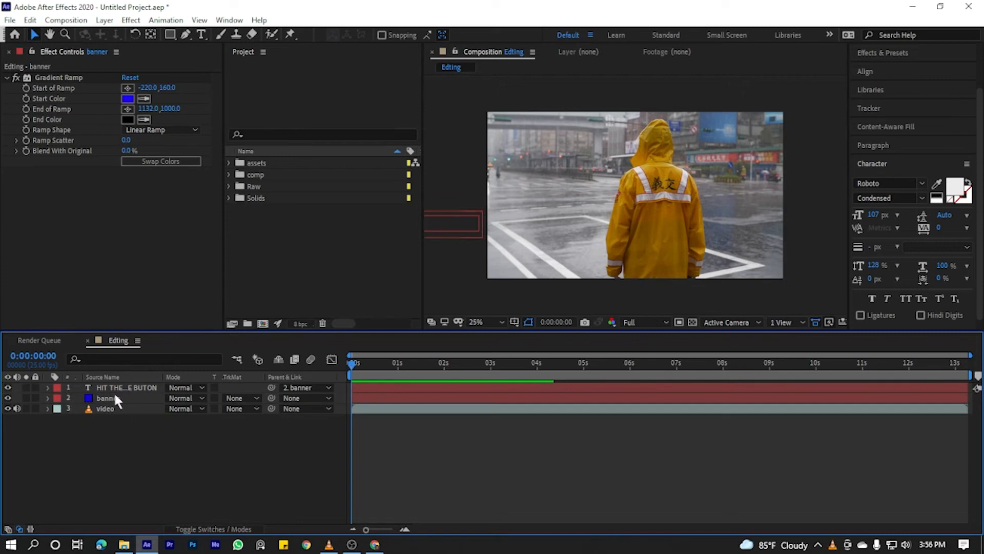
pyautogui.click(112, 388)
pyautogui.click(110, 398)
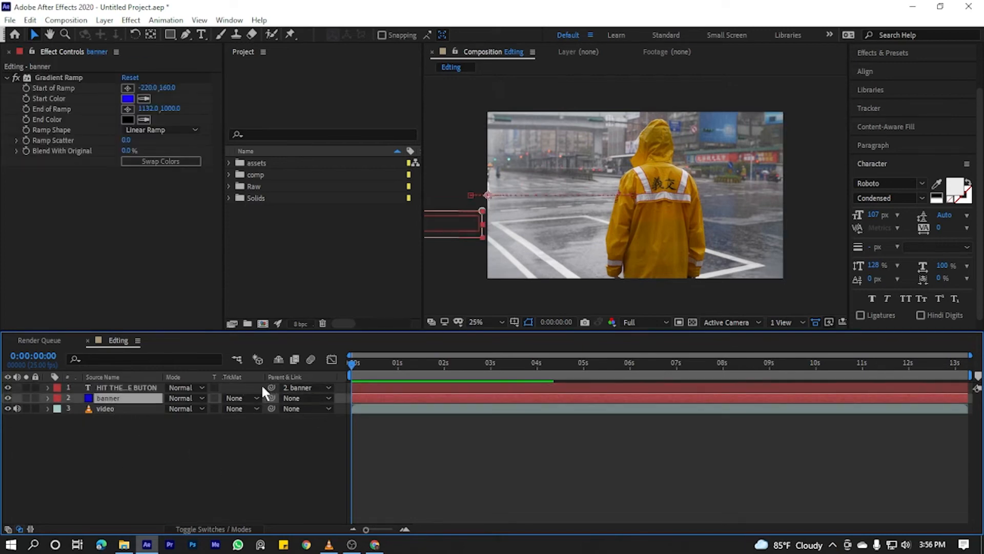
pyautogui.click(213, 528)
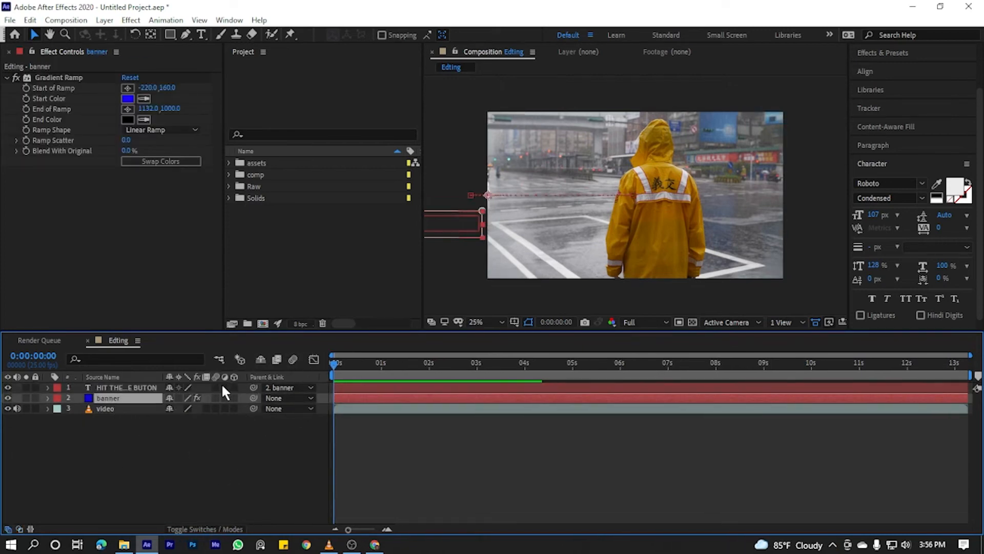
pyautogui.moveTo(215, 387); pyautogui.dragTo(214, 398)
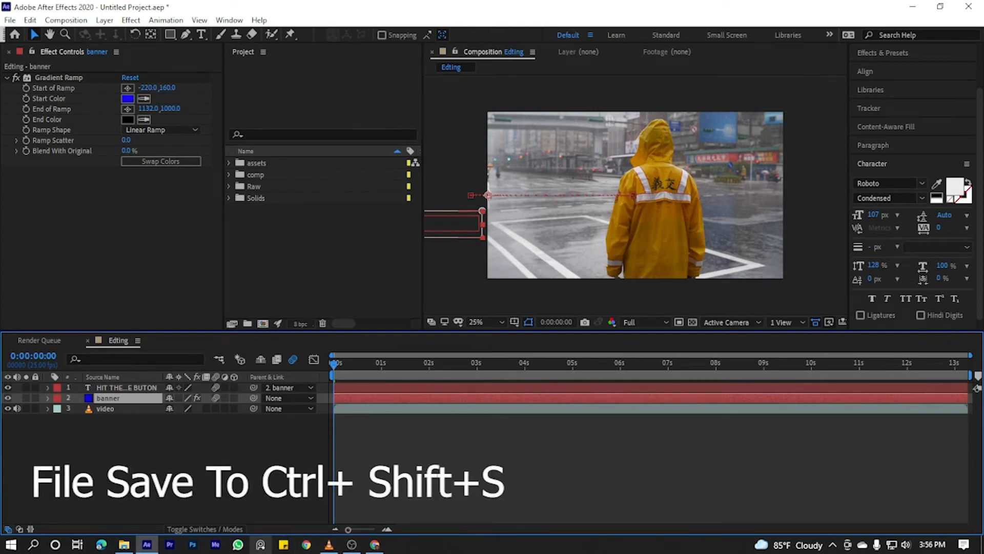
# Save the project as "basic" on the New Volume (H:) drive.
pyautogui.hotkey('ctrl', 'shift', 's')
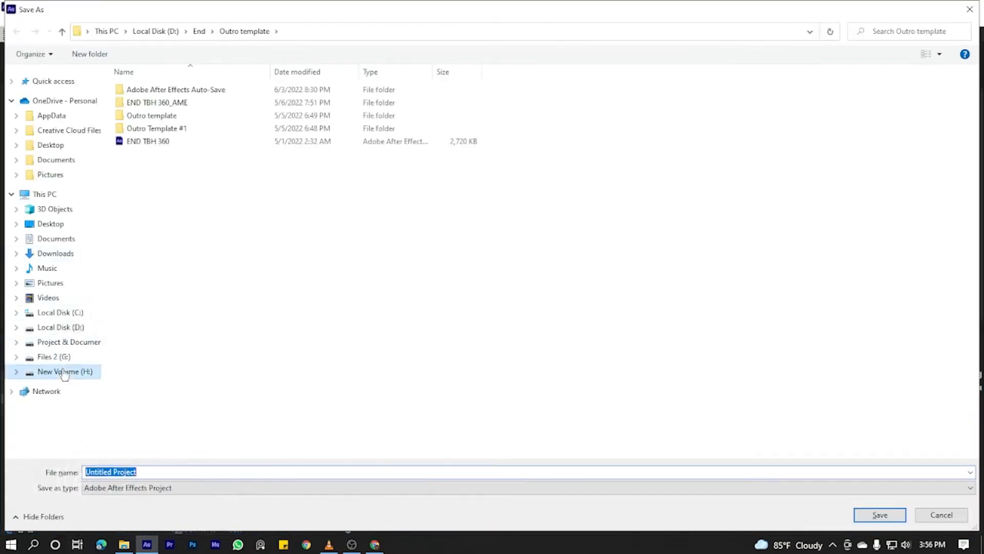
pyautogui.click(64, 373)
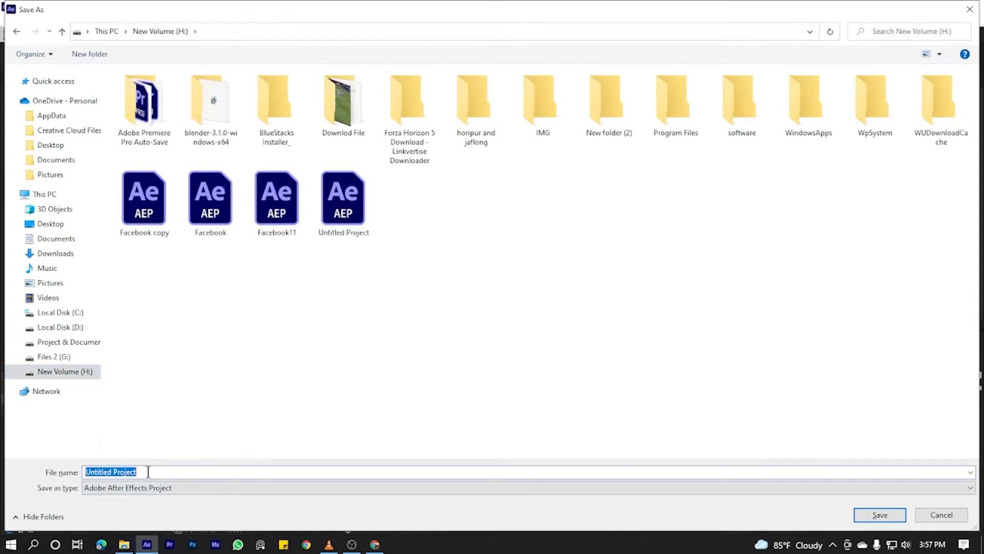
pyautogui.write('b')
pyautogui.write('anner')
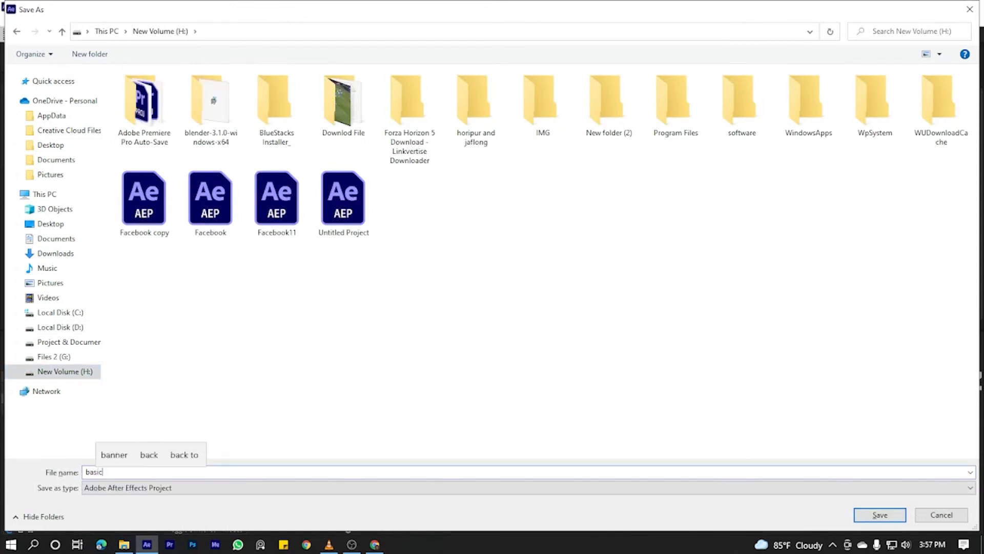
pyautogui.press('Return')
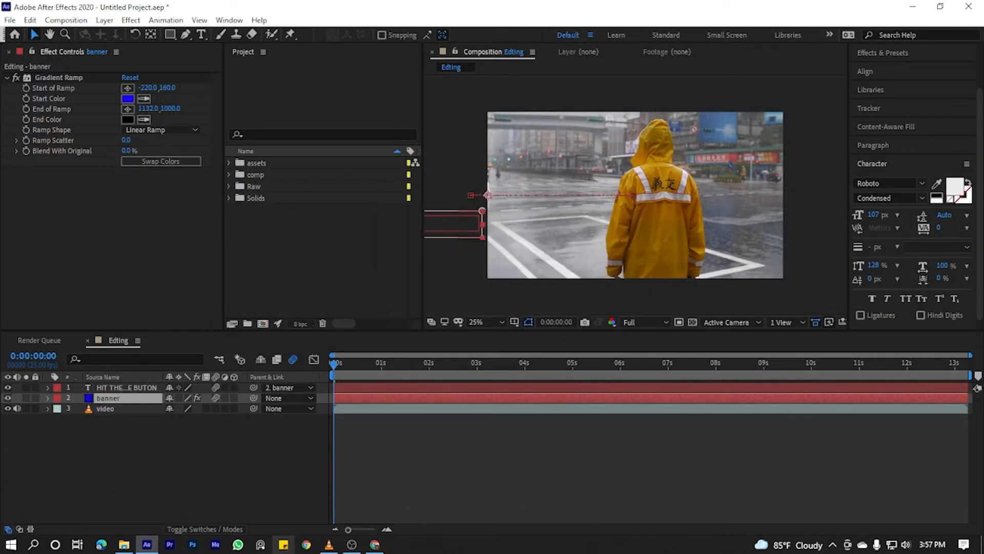
# Add the expression wiggle(10.30) to the banner layer's Opacity.
pyautogui.press('t')
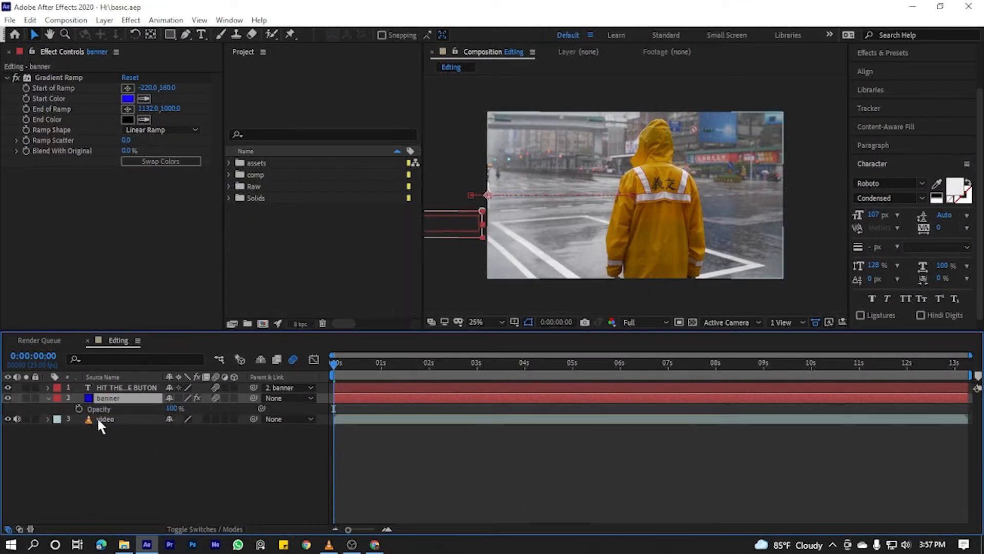
pyautogui.click(398, 363)
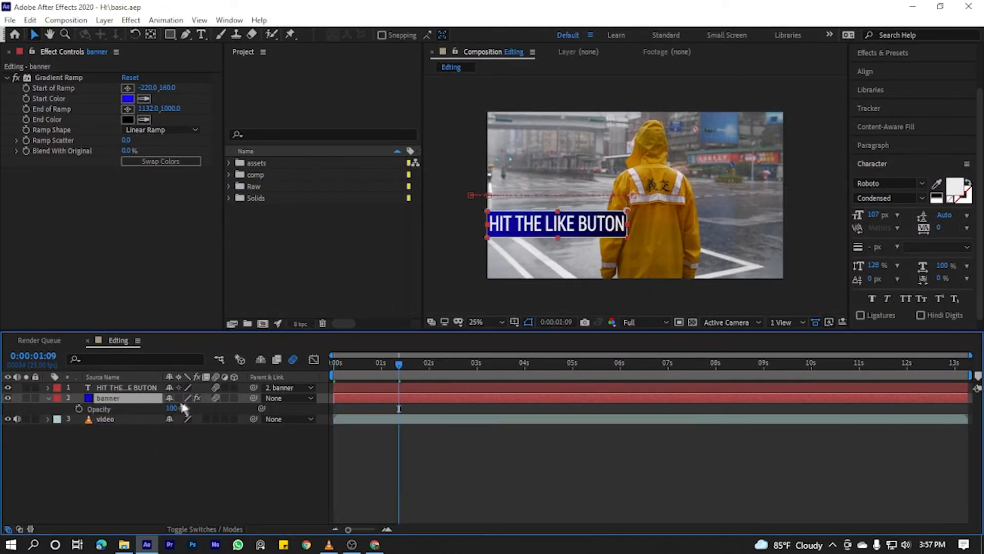
pyautogui.keyDown('alt'); pyautogui.click(78, 409); pyautogui.keyUp('alt')
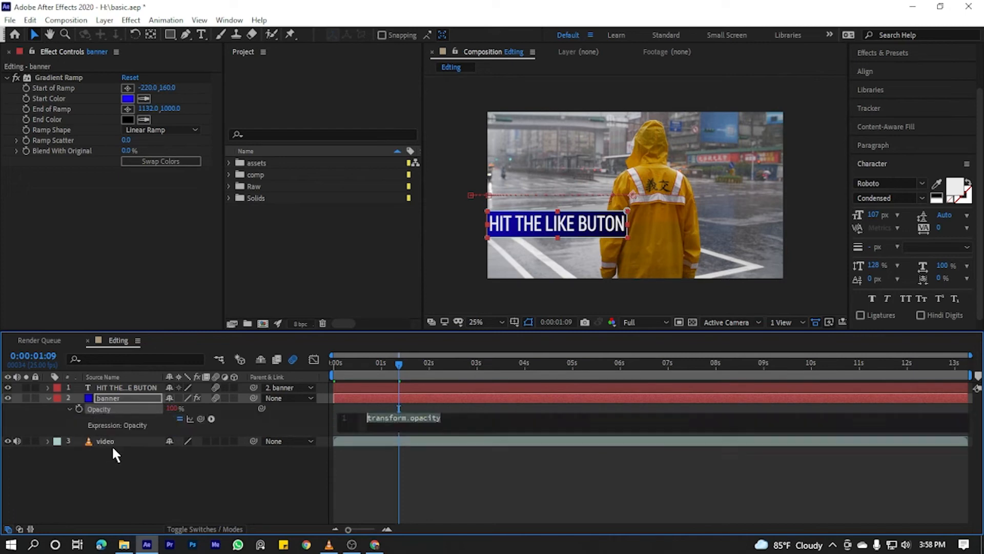
pyautogui.click(337, 451)
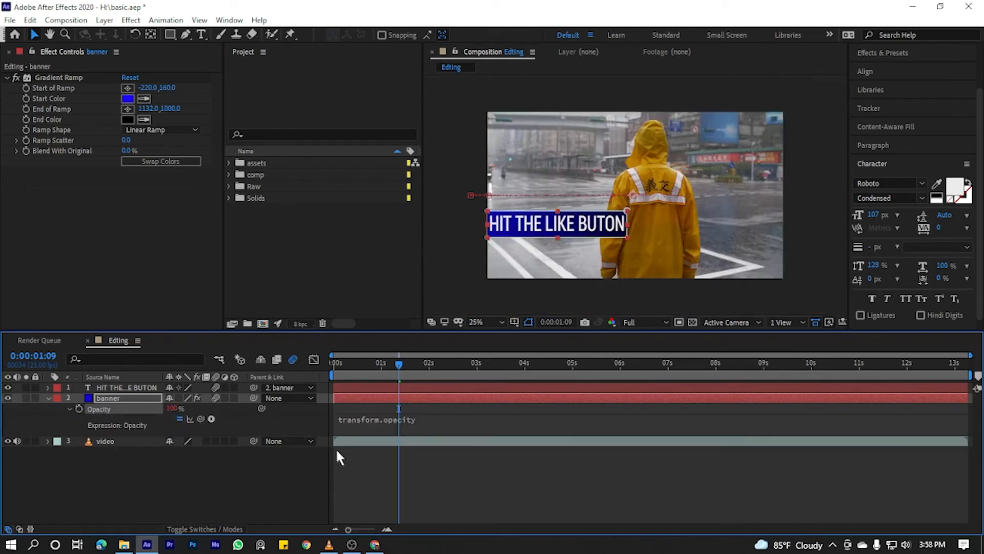
pyautogui.click(373, 421)
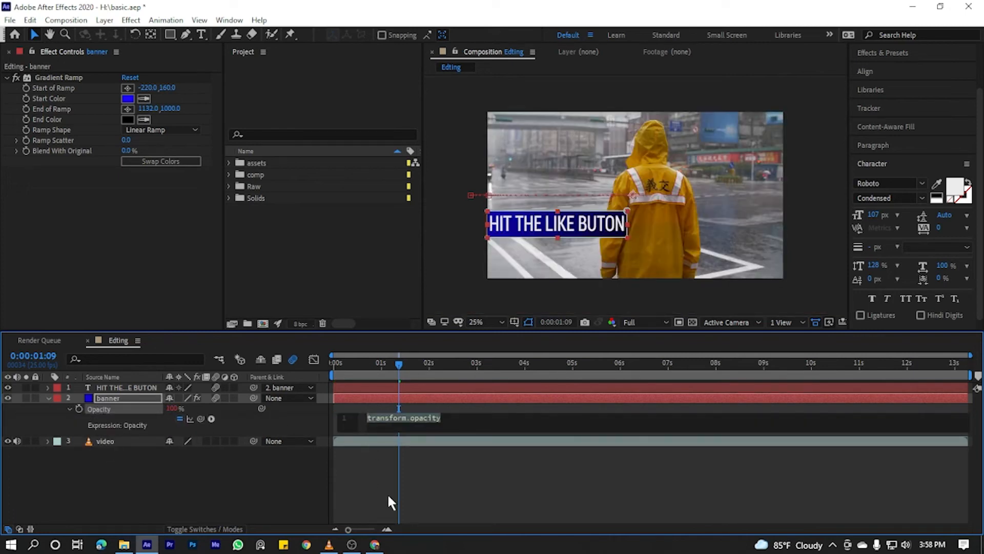
pyautogui.write('wiggle')
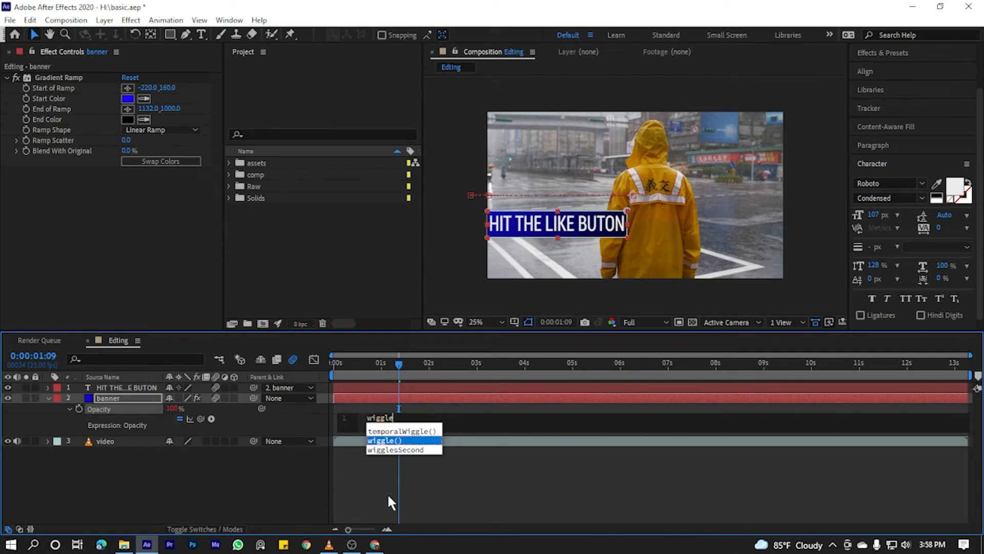
pyautogui.press('Return')
pyautogui.write('10,30')
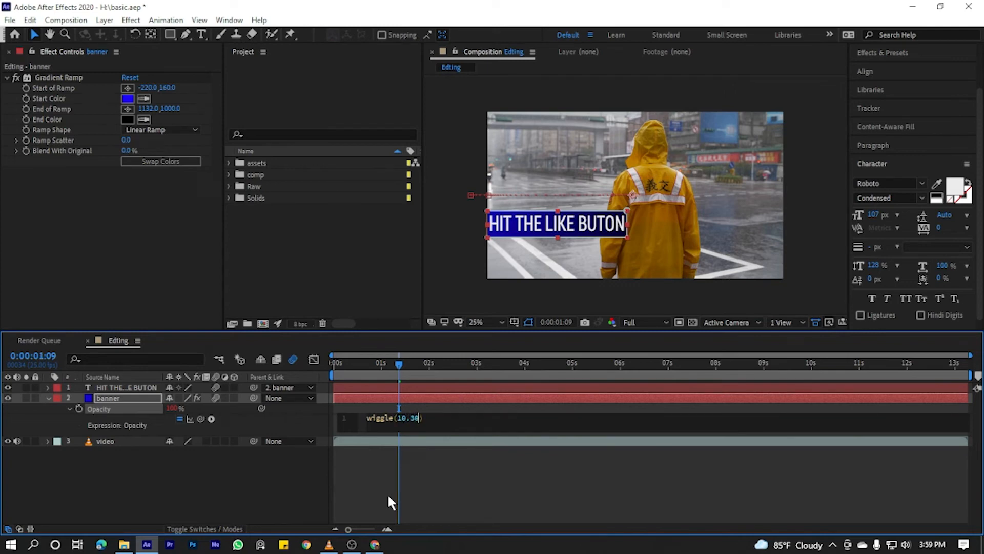
pyautogui.click(372, 483)
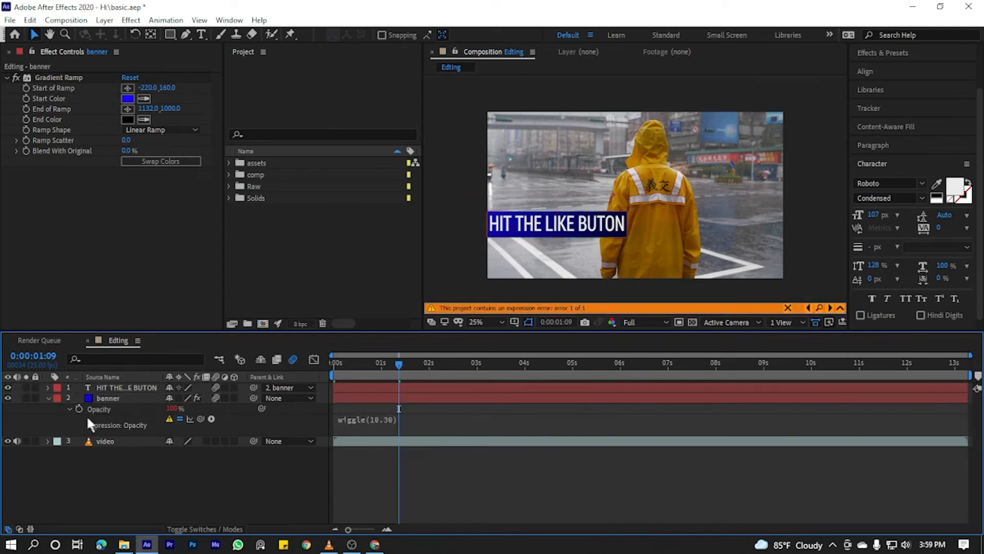
# Collapse the banner's properties, preview the opacity wiggle from the start and return to 0 seconds.
pyautogui.moveTo(404, 363); pyautogui.dragTo(170, 377)
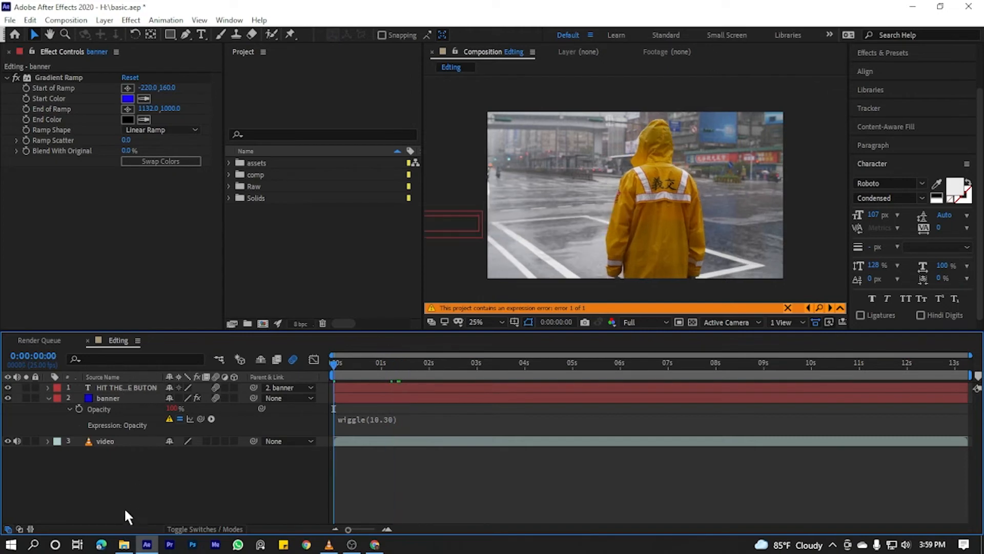
pyautogui.click(120, 398)
pyautogui.press('u')
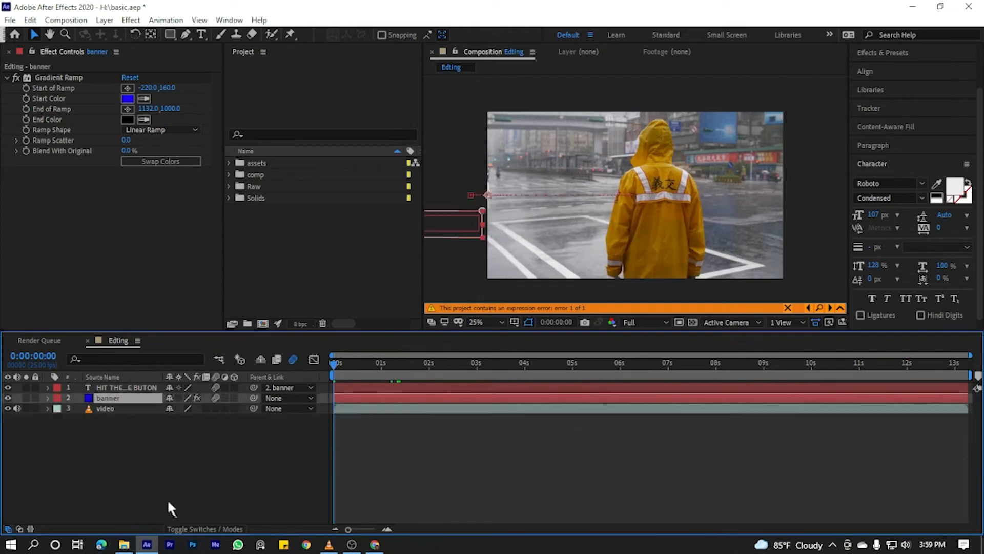
pyautogui.click(841, 307)
pyautogui.click(840, 300)
pyautogui.click(211, 463)
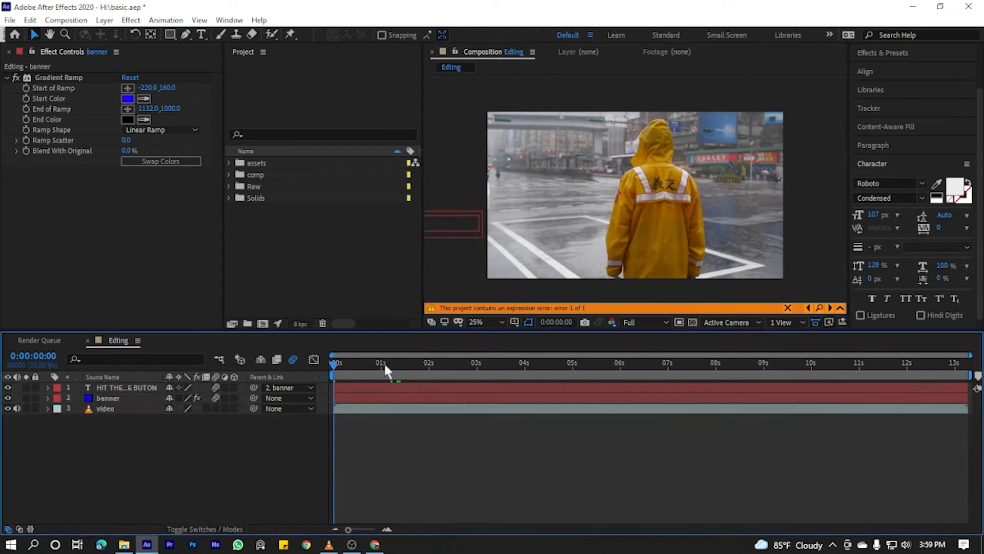
pyautogui.press('space')
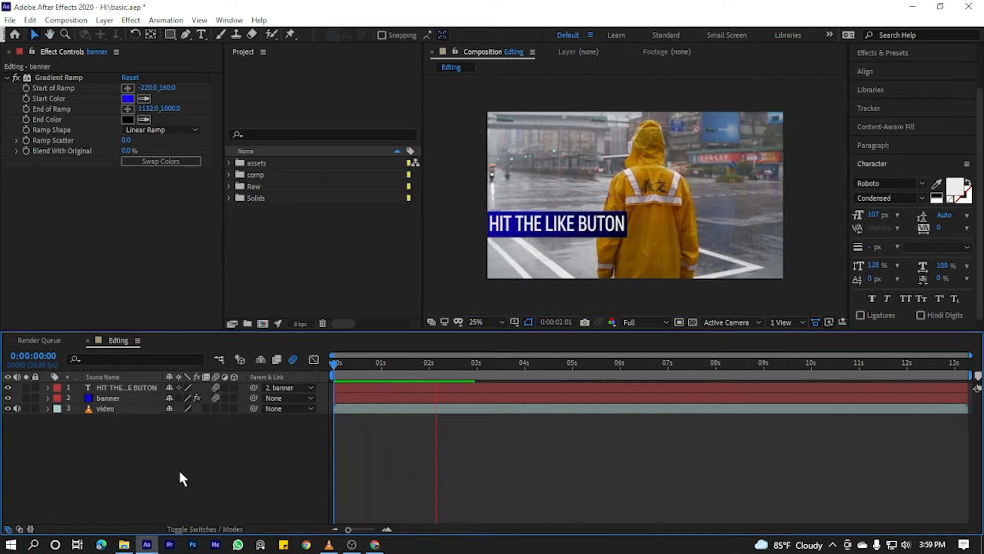
pyautogui.moveTo(334, 367); pyautogui.dragTo(323, 389)
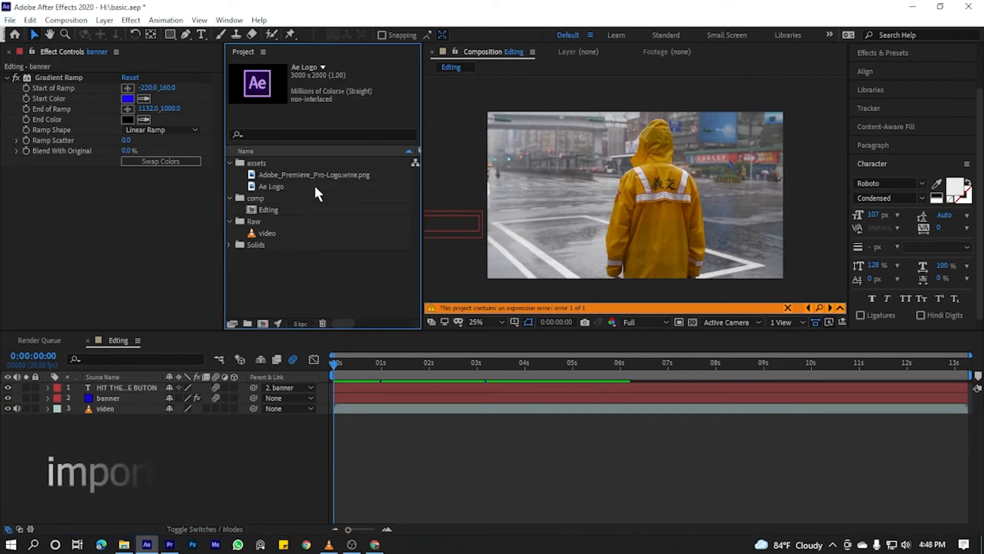
# Create a composition from the Ae Logo image and set its frame size to 1920 by 1080 px with the aspect ratio unlocked.
pyautogui.click(315, 186)
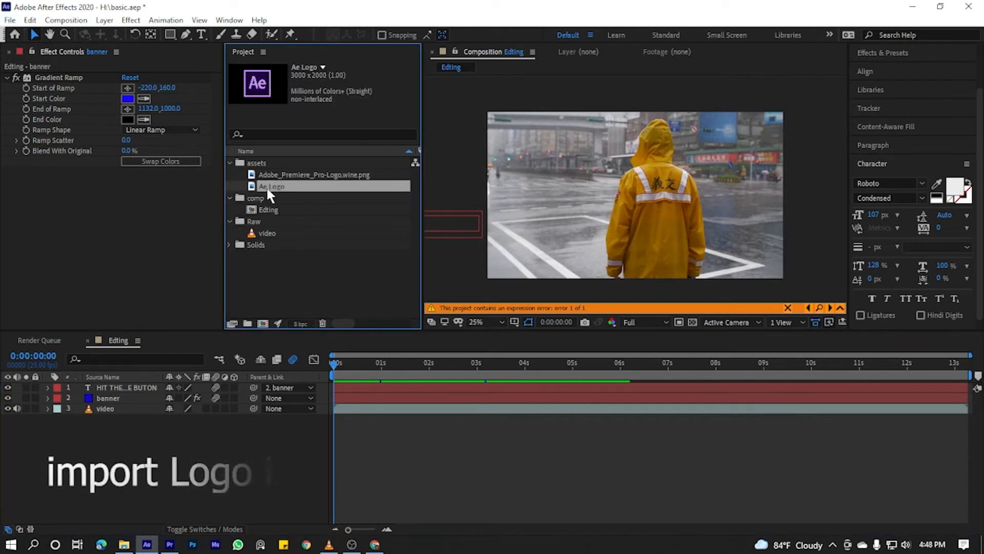
pyautogui.moveTo(269, 187); pyautogui.dragTo(263, 324)
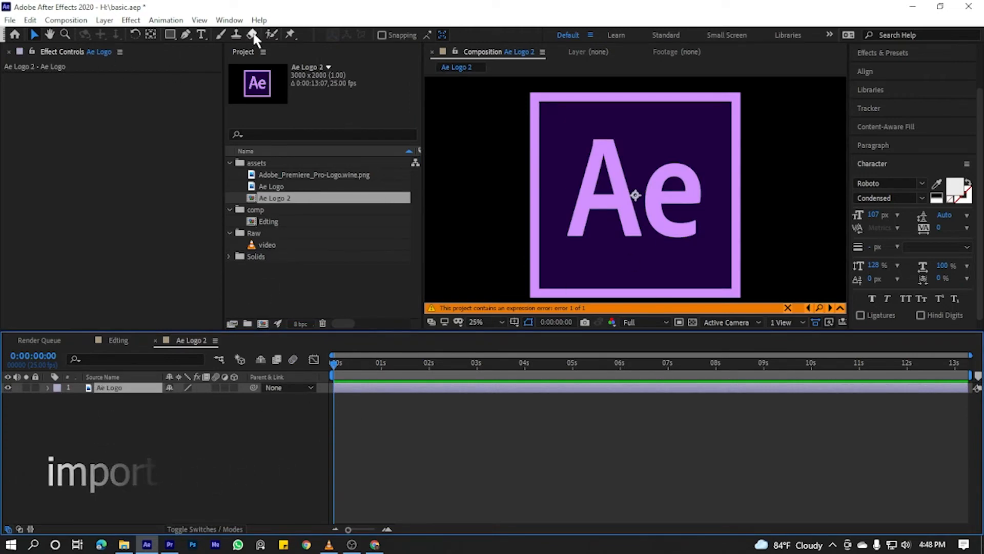
pyautogui.click(66, 20)
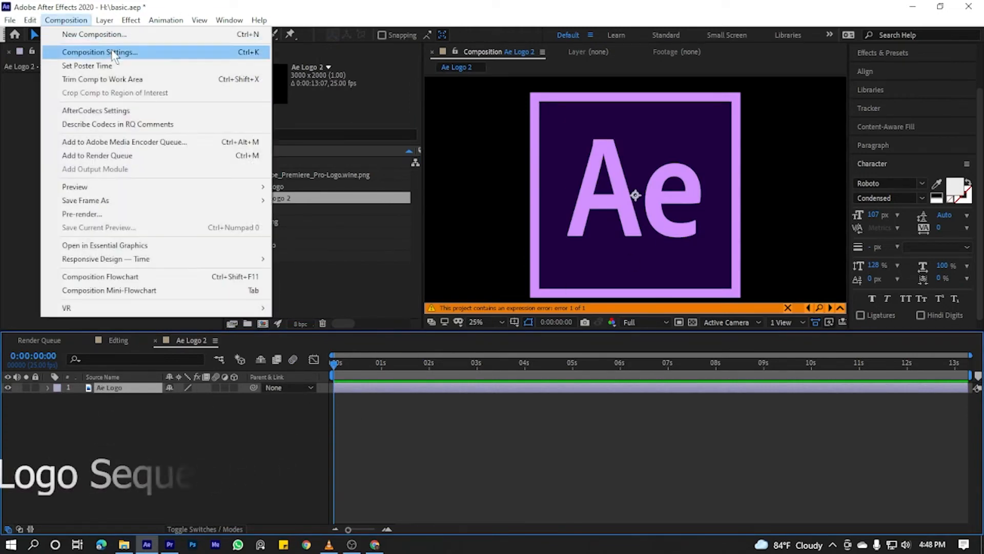
pyautogui.click(113, 52)
pyautogui.click(396, 193)
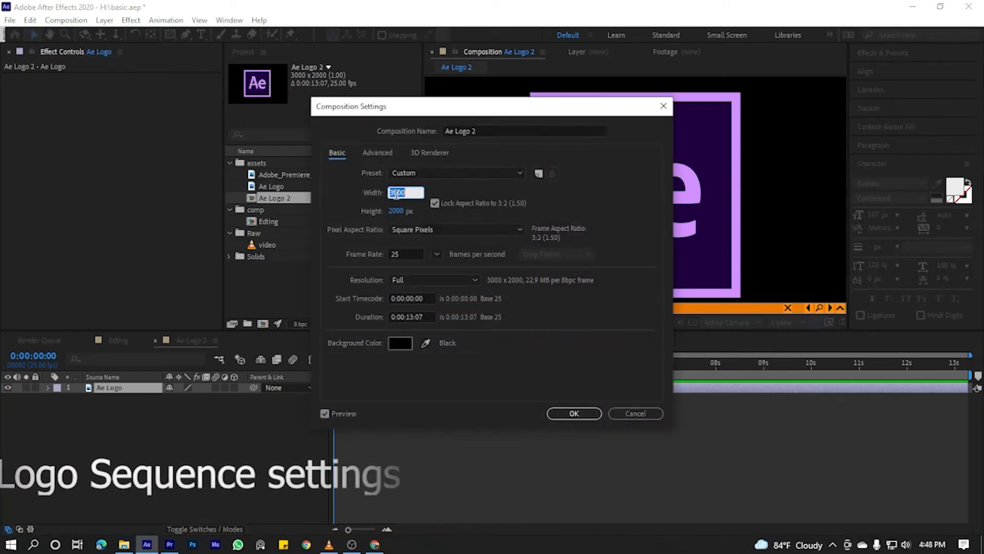
pyautogui.write('1920')
pyautogui.click(400, 211)
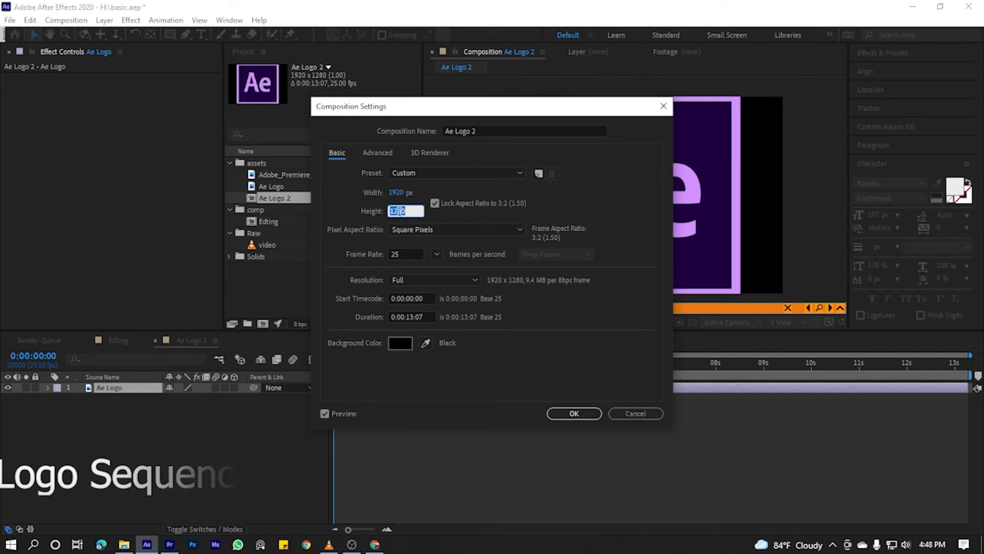
pyautogui.write('180')
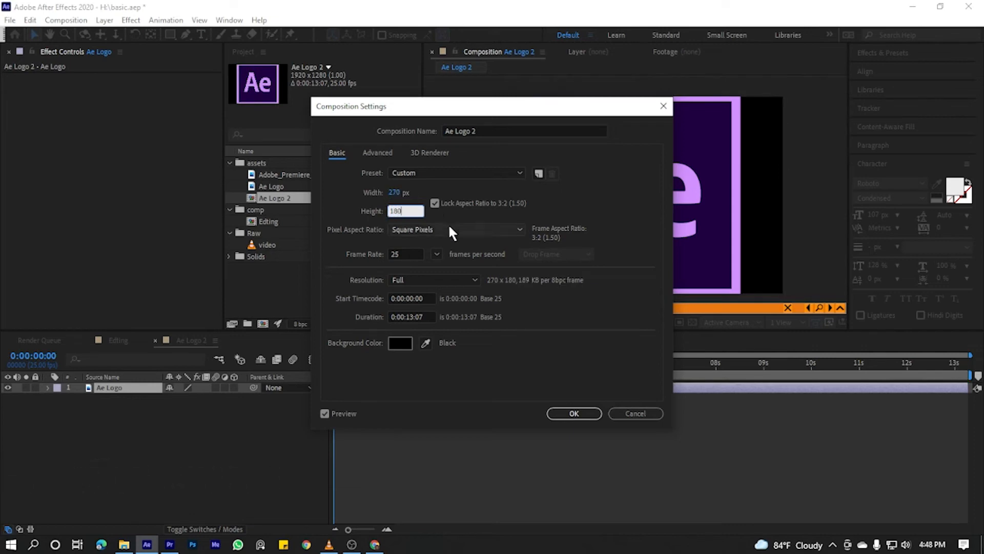
pyautogui.click(435, 204)
pyautogui.write('1920')
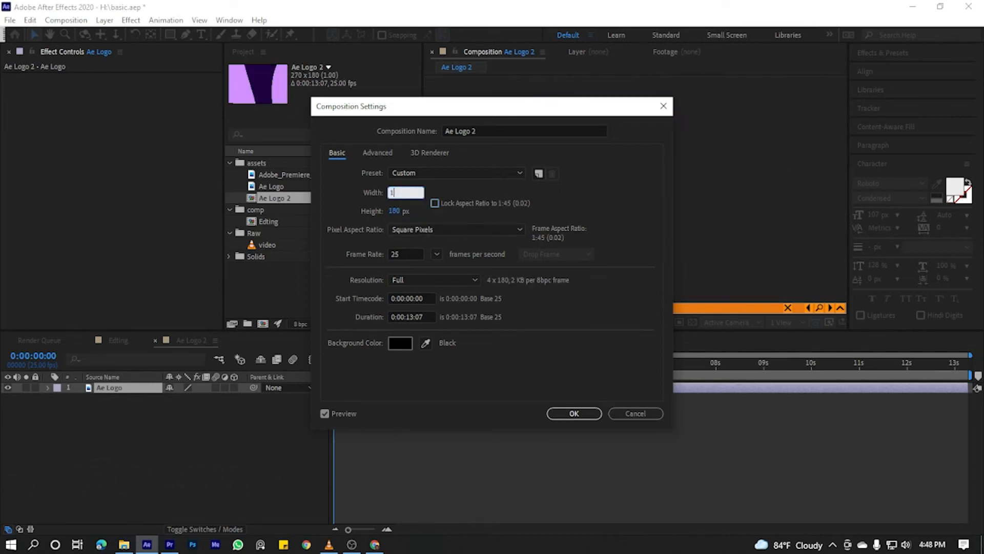
pyautogui.click(395, 210)
pyautogui.write('4')
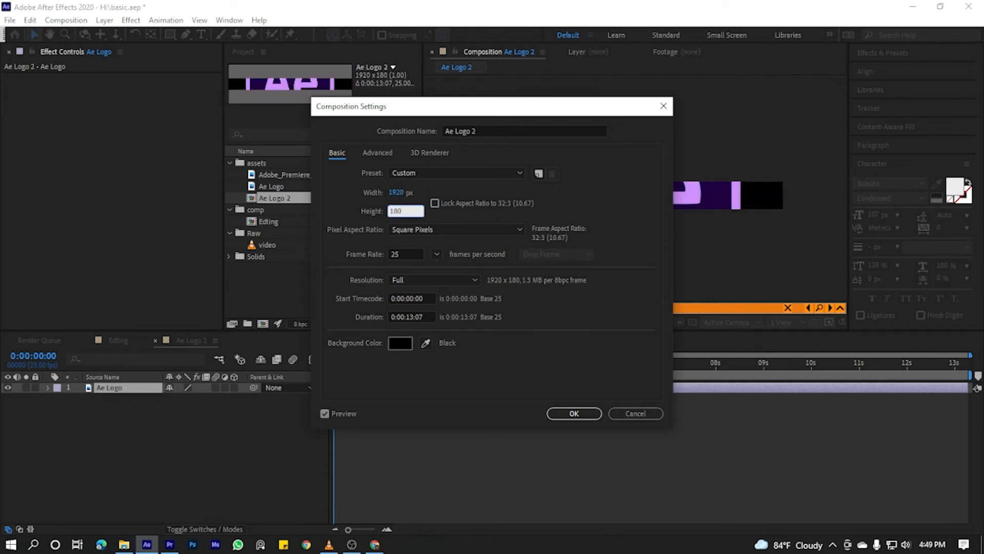
pyautogui.write('80')
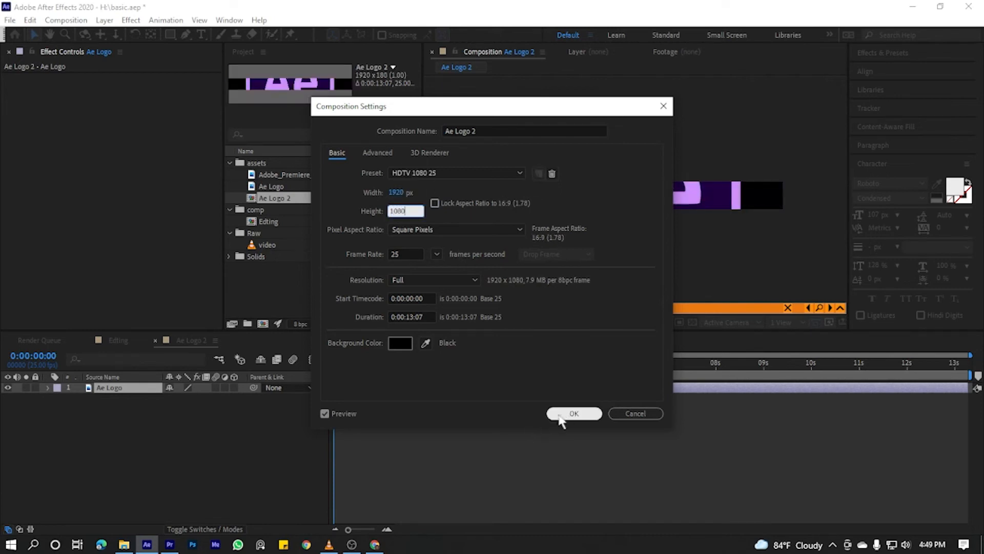
pyautogui.click(573, 413)
# Scale the Ae Logo layer down to 25% in its new composition.
pyautogui.press(',')
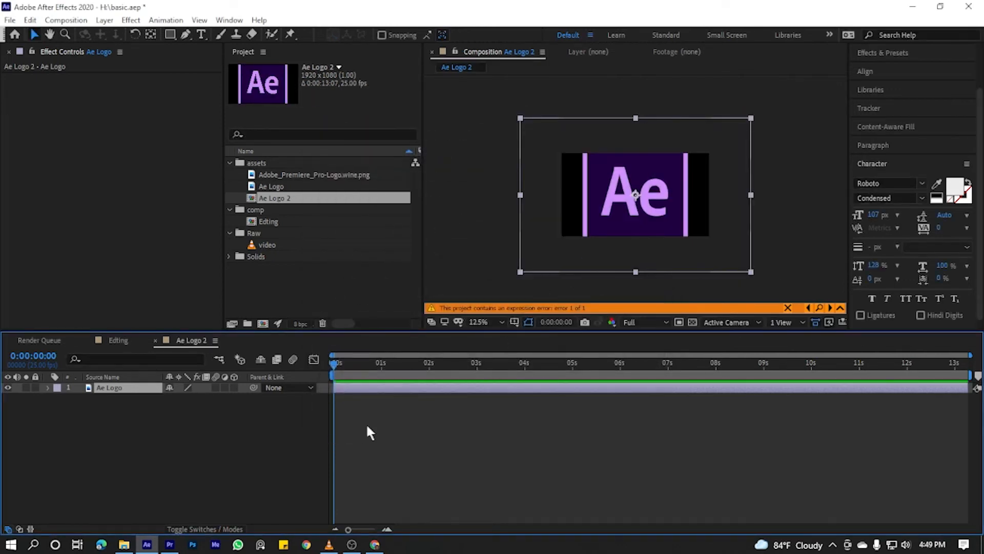
pyautogui.press('s')
pyautogui.moveTo(183, 397); pyautogui.dragTo(141, 403)
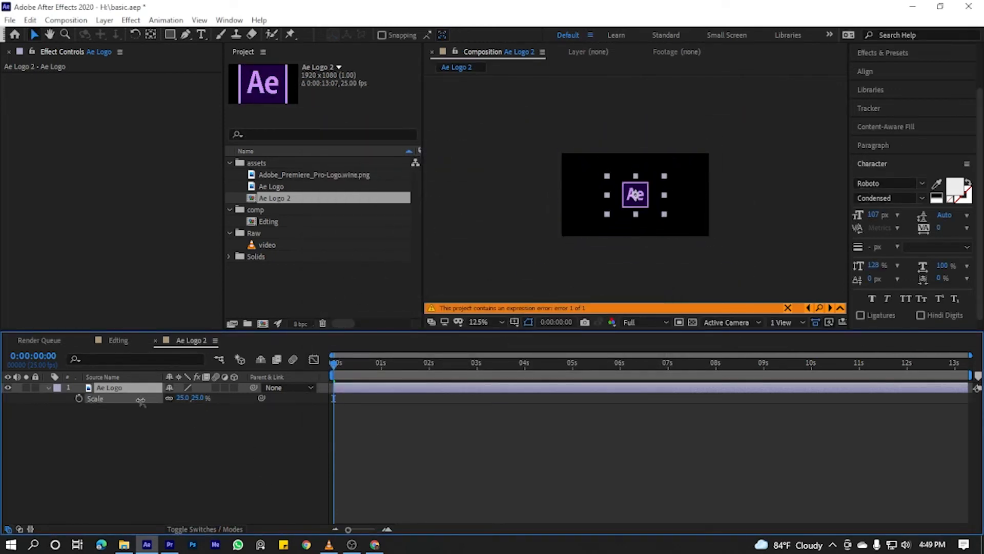
pyautogui.press('.')
pyautogui.click(181, 438)
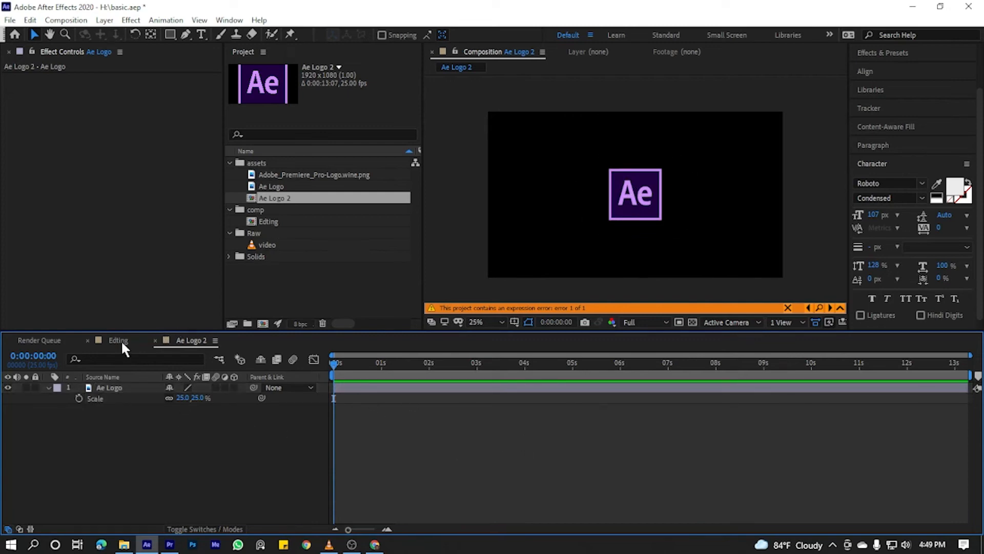
# Rename the logo composition as "Ae Logo" in its composition settings.
pyautogui.rightClick(277, 197)
pyautogui.click(324, 208)
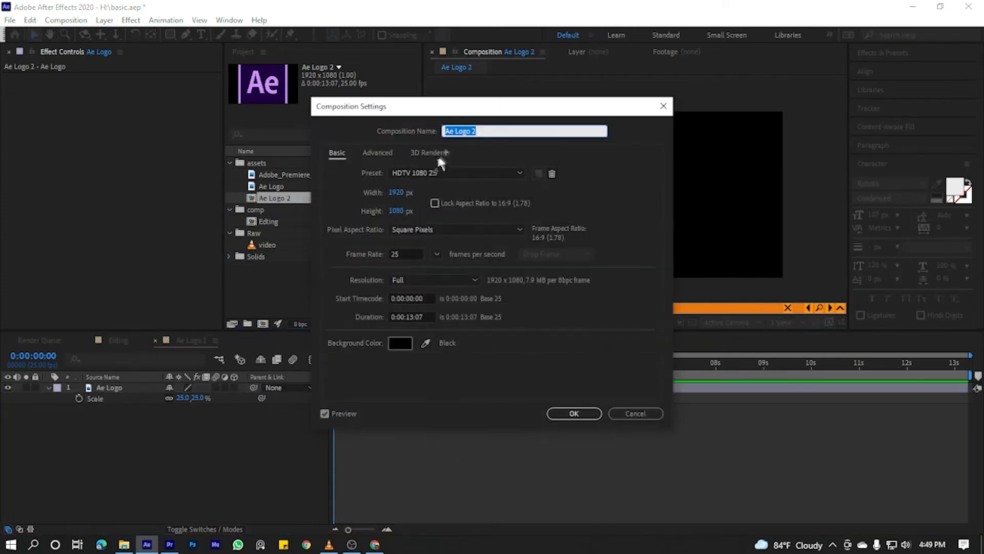
pyautogui.press('Return')
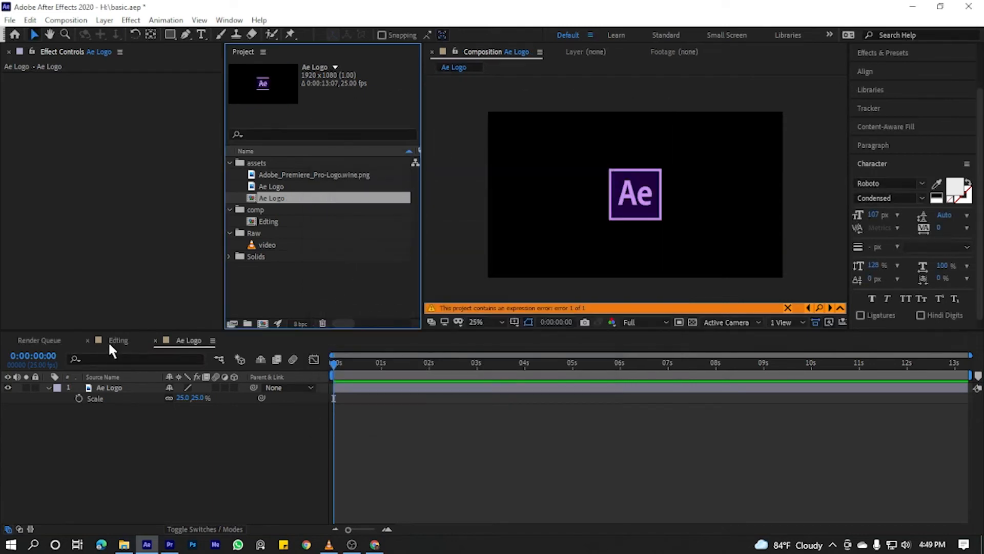
# Place the Ae Logo composition as the topmost layer of the Edting composition.
pyautogui.click(114, 339)
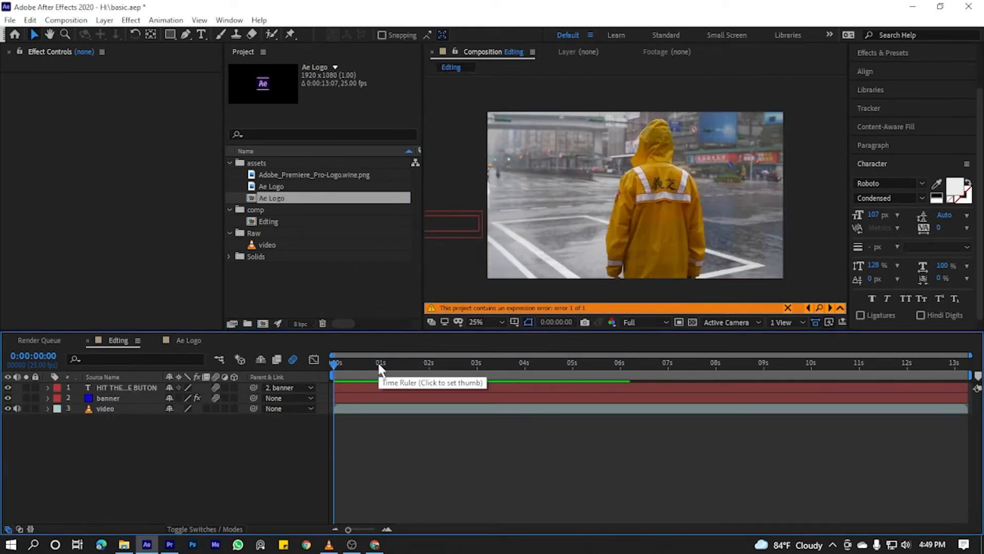
pyautogui.moveTo(288, 199); pyautogui.dragTo(119, 384)
pyautogui.click(170, 468)
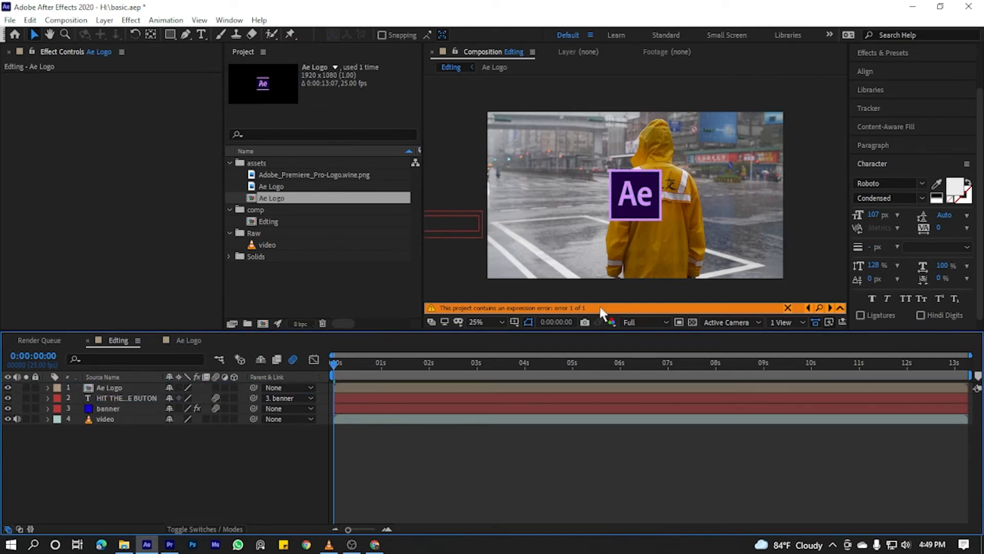
# Select the logo layer inside the Ae Logo composition and set the Edting time to 0:00:03:06, just after the banner slides out.
pyautogui.click(189, 341)
pyautogui.click(125, 390)
pyautogui.click(110, 384)
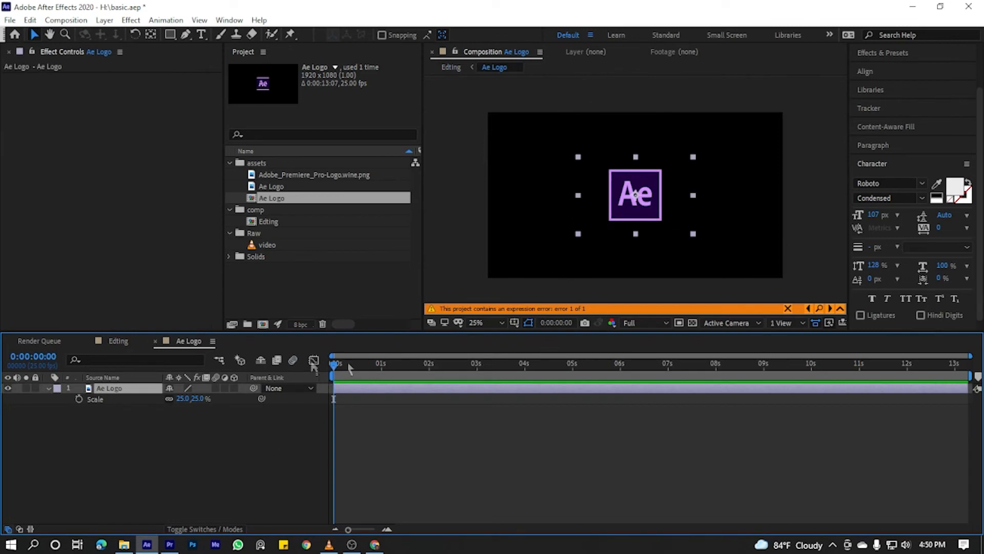
pyautogui.click(121, 341)
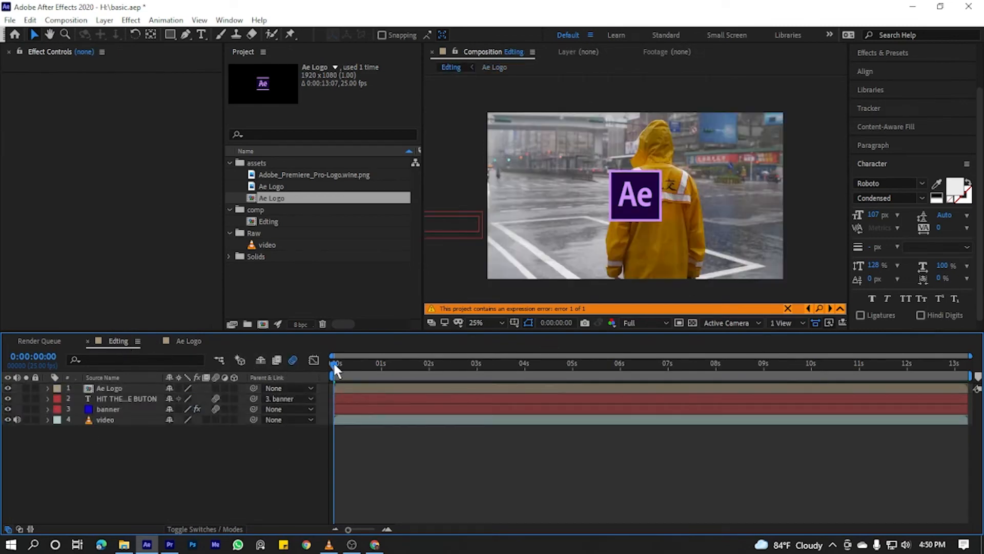
pyautogui.moveTo(334, 366); pyautogui.dragTo(471, 369)
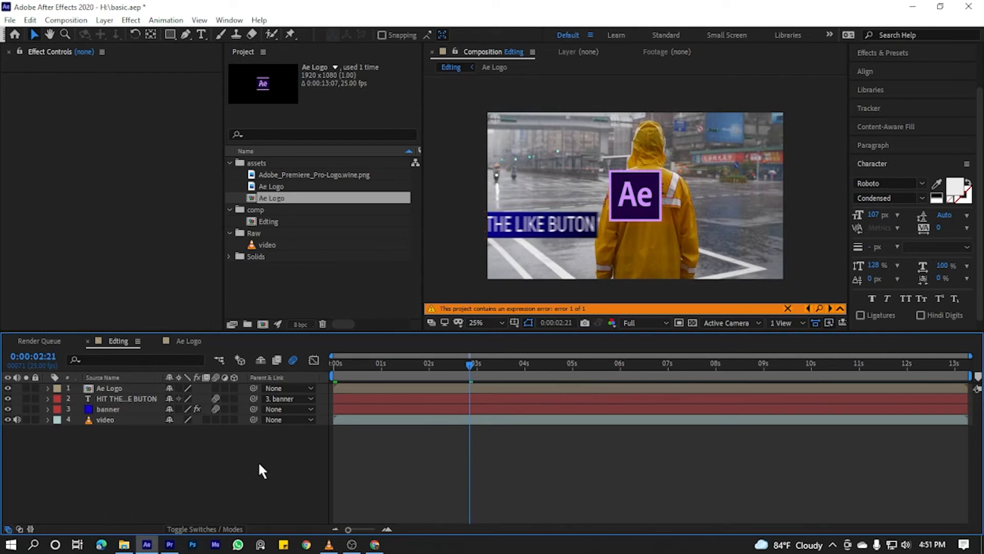
pyautogui.press('space')
pyautogui.press('space')
pyautogui.moveTo(520, 365); pyautogui.dragTo(488, 360)
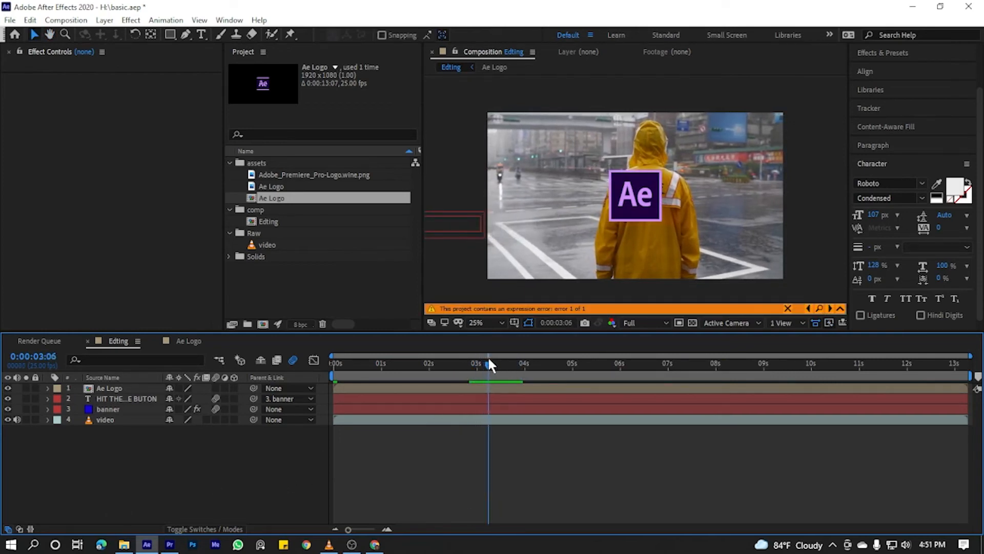
# In the Ae Logo composition, keyframe the logo layer's Scale at 0% at 0:00:03:06.
pyautogui.click(182, 341)
pyautogui.press('s')
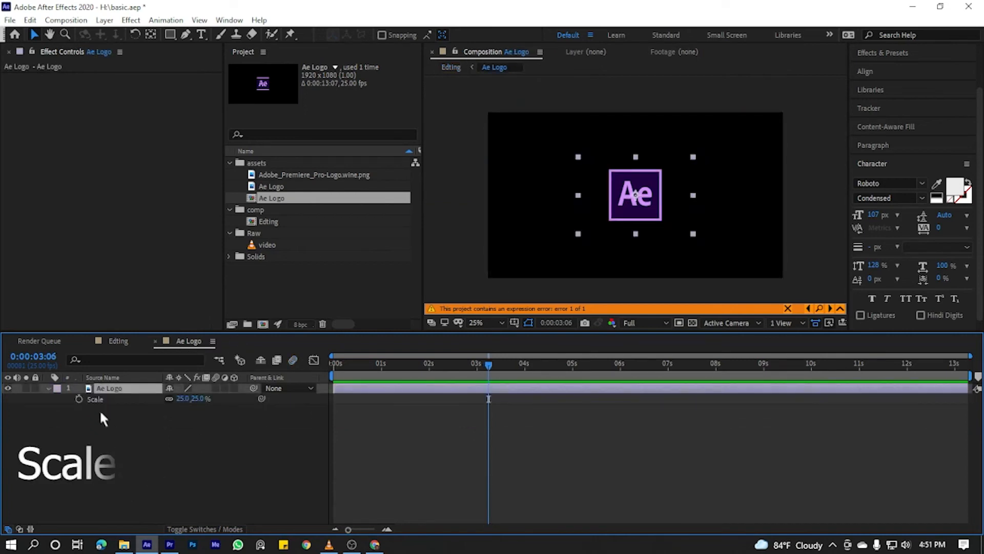
pyautogui.click(79, 399)
pyautogui.click(183, 398)
pyautogui.write('0')
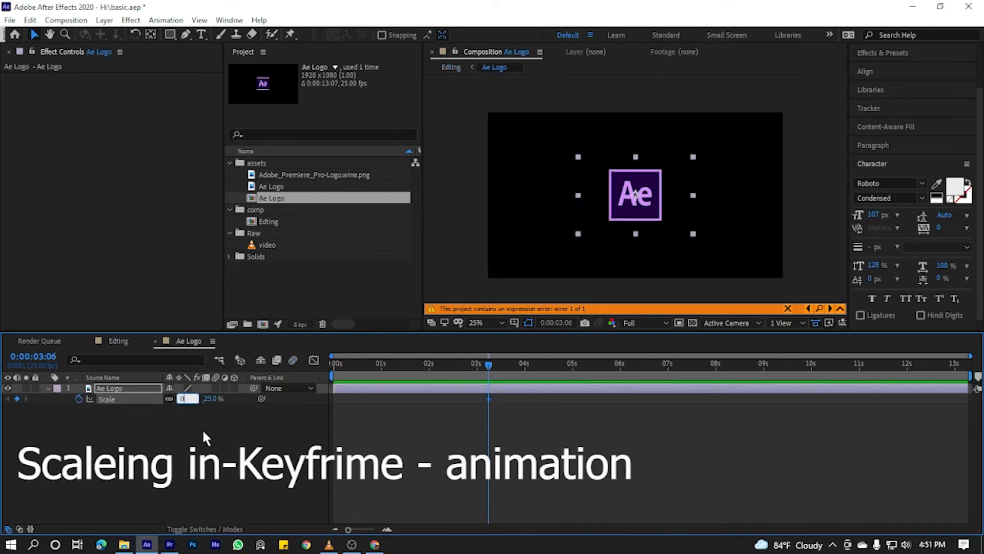
pyautogui.press('Return')
# Add a 30% Scale keyframe to the logo layer at 0:00:03:17.
pyautogui.moveTo(490, 365); pyautogui.dragTo(510, 364)
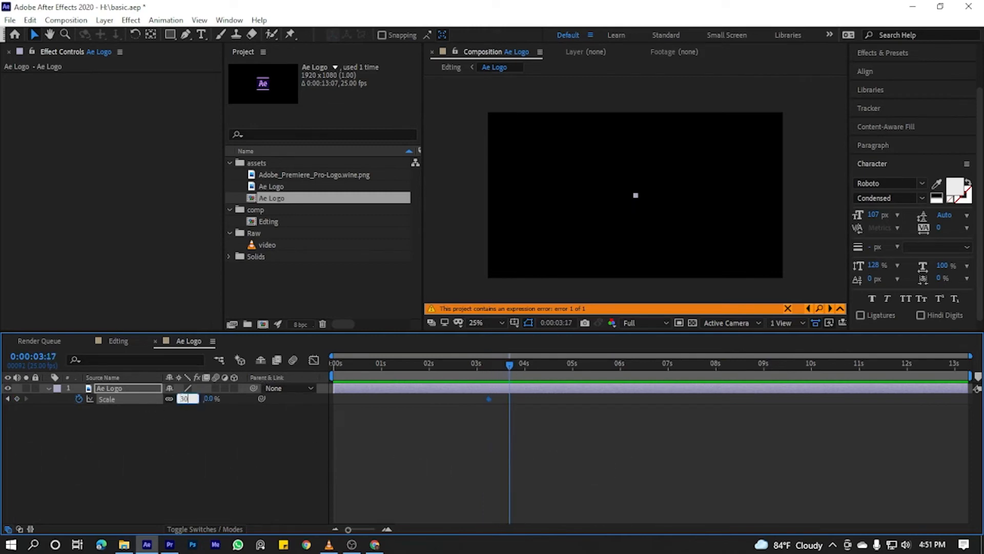
pyautogui.write('30')
pyautogui.press('Return')
pyautogui.moveTo(510, 365); pyautogui.dragTo(484, 409)
pyautogui.press('space')
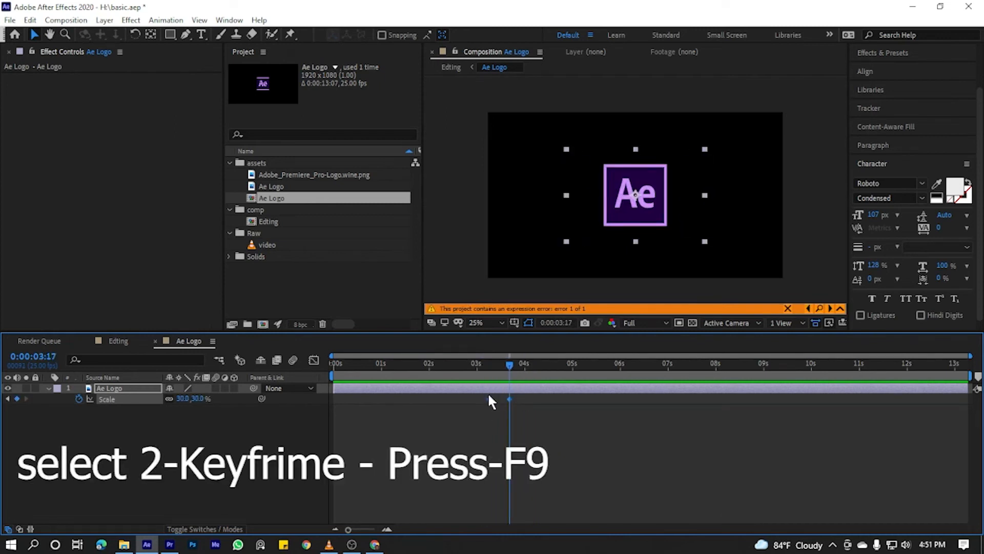
# Apply Easy Ease to both Scale keyframes of the logo layer.
pyautogui.rightClick(488, 393)
pyautogui.moveTo(539, 387)
pyautogui.click(667, 424)
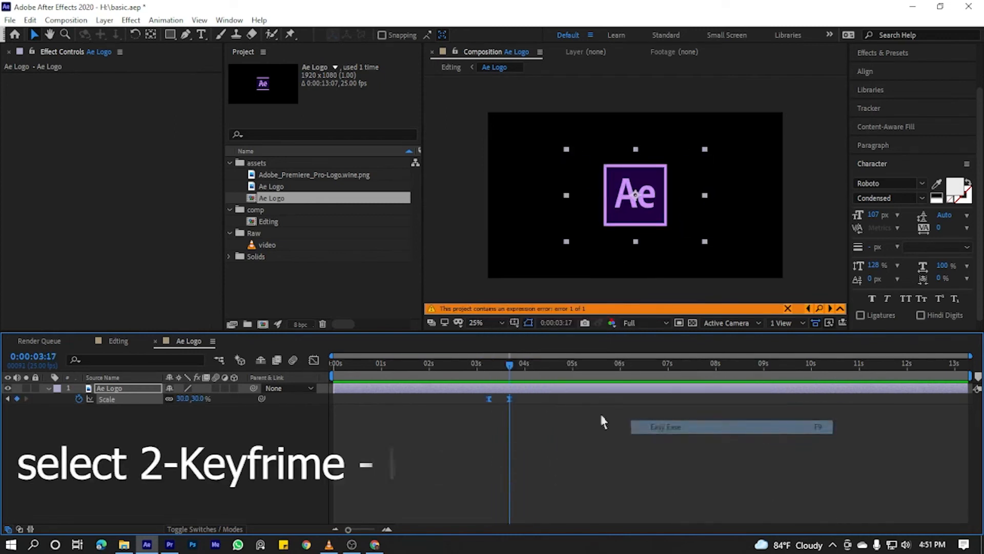
# Display the speed graph of both Scale keyframes with the reference graph hidden.
pyautogui.click(314, 360)
pyautogui.moveTo(573, 408); pyautogui.dragTo(470, 498)
pyautogui.click(513, 516)
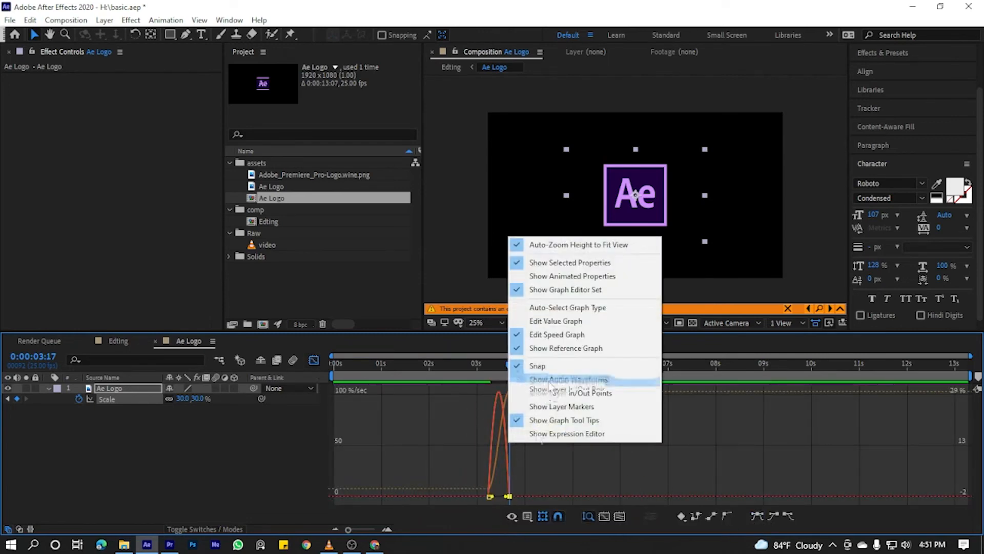
pyautogui.click(554, 334)
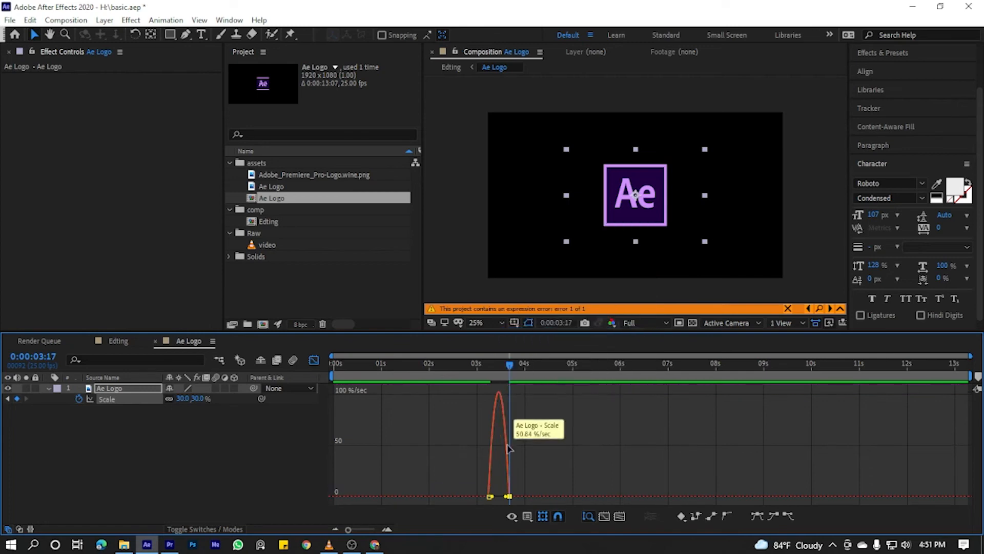
# Lengthen the ease into the ending Scale keyframe so the speed peaks early, and play the scale-in animation.
pyautogui.moveTo(354, 531); pyautogui.dragTo(370, 531)
pyautogui.moveTo(639, 497); pyautogui.dragTo(620, 497)
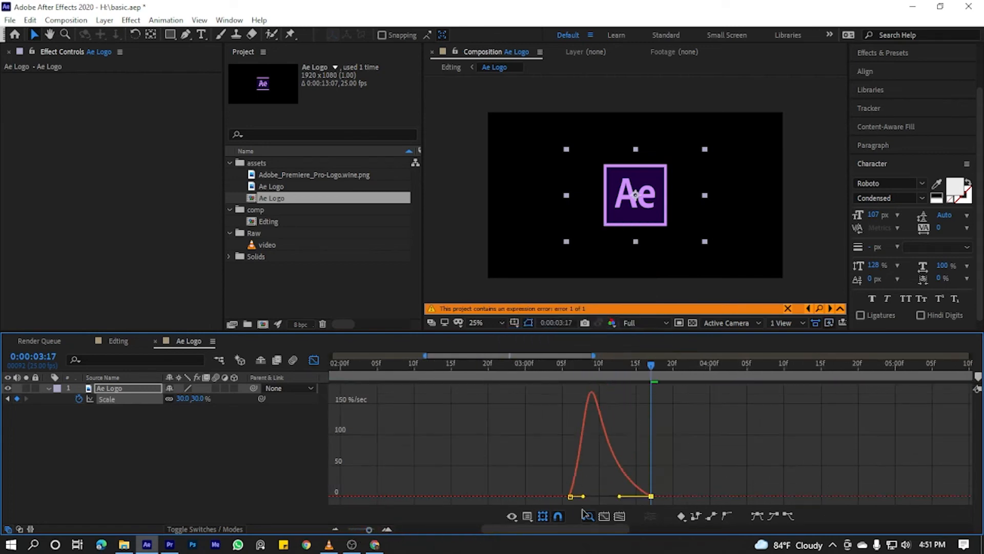
pyautogui.hotkey('shift', 'F3')
pyautogui.moveTo(650, 365); pyautogui.dragTo(520, 386)
pyautogui.press('space')
pyautogui.press('space')
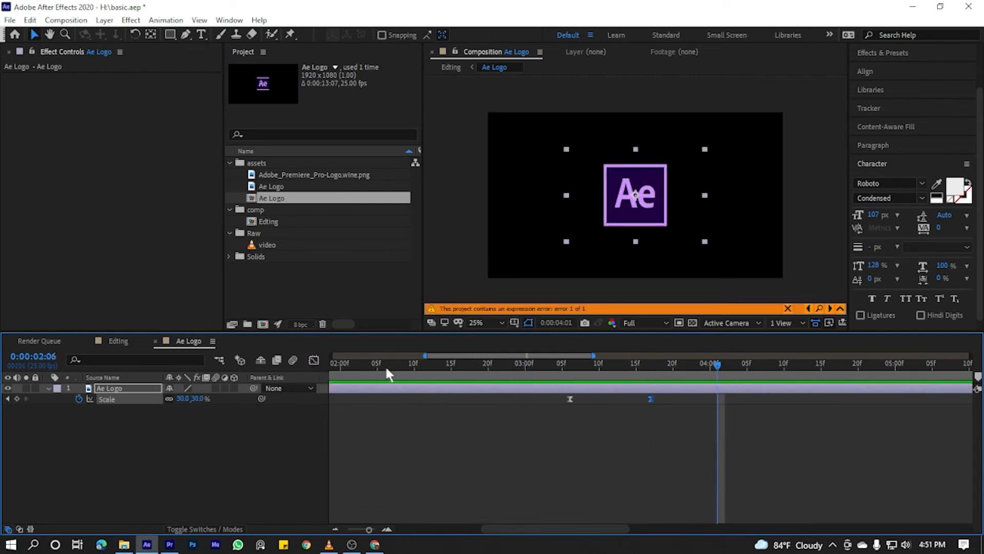
pyautogui.moveTo(385, 365); pyautogui.dragTo(367, 374)
pyautogui.press('space')
pyautogui.press('space')
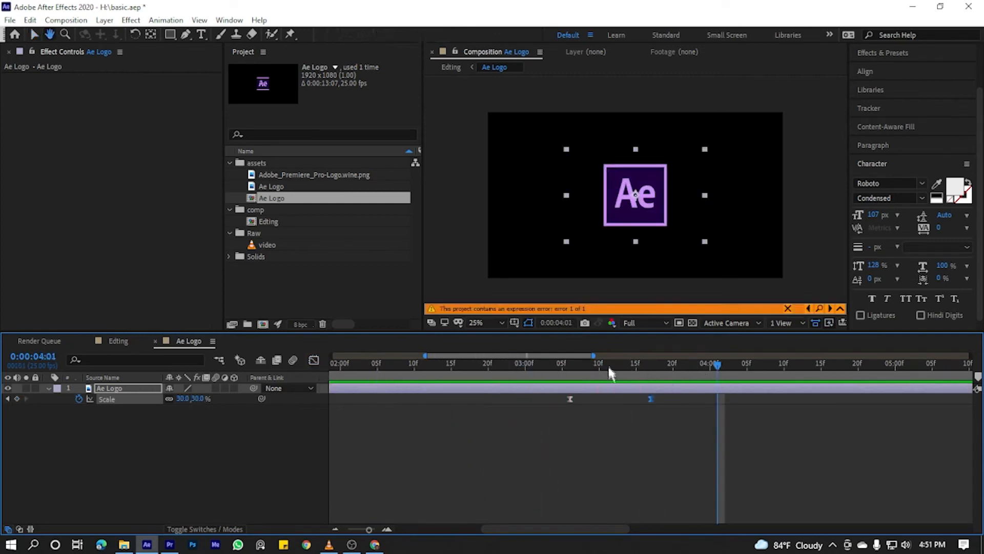
# Keyframe the logo's Rotation from -64° at 0:00:03:06 to 0° at the ending Scale keyframe, and play the animation.
pyautogui.moveTo(610, 373); pyautogui.dragTo(573, 371)
pyautogui.click(115, 387)
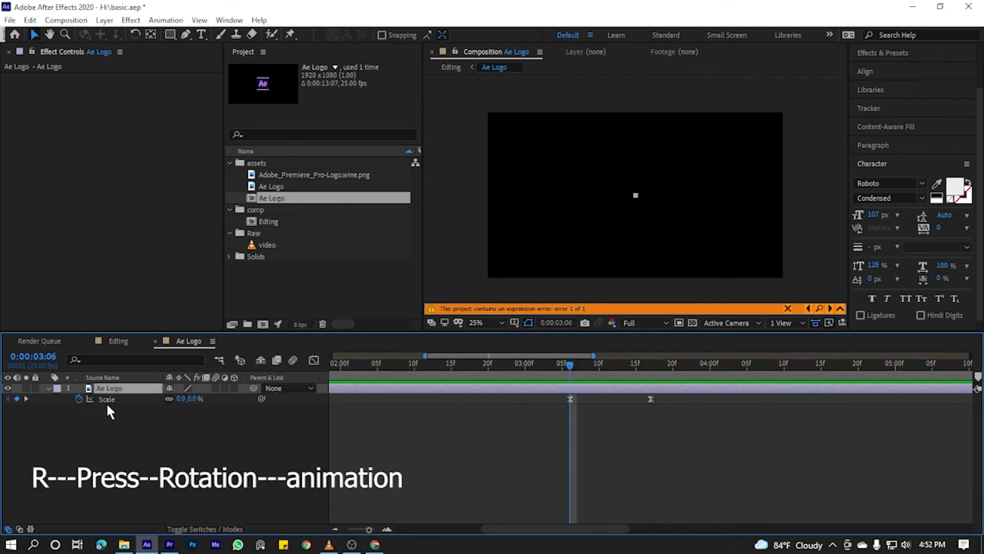
pyautogui.press('r')
pyautogui.click(49, 388)
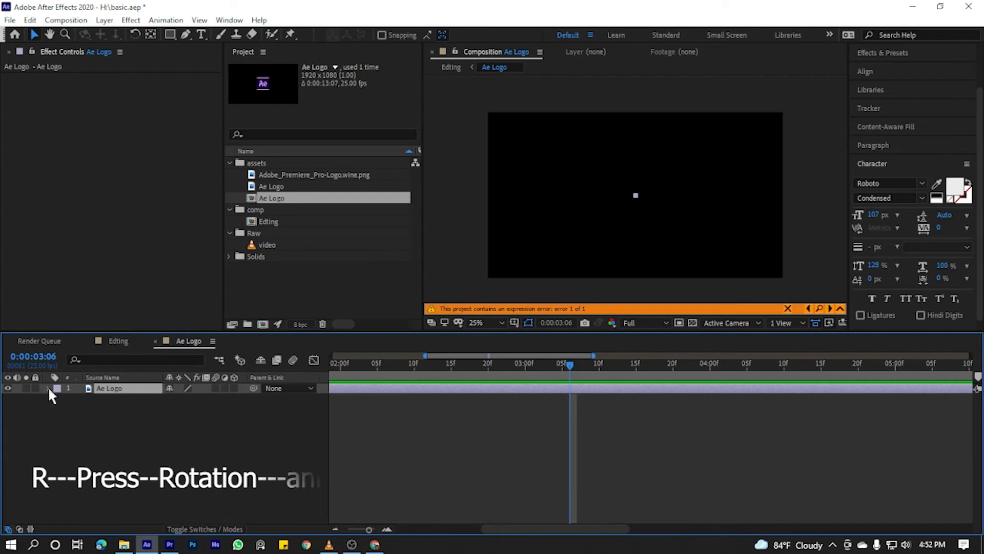
pyautogui.click(49, 388)
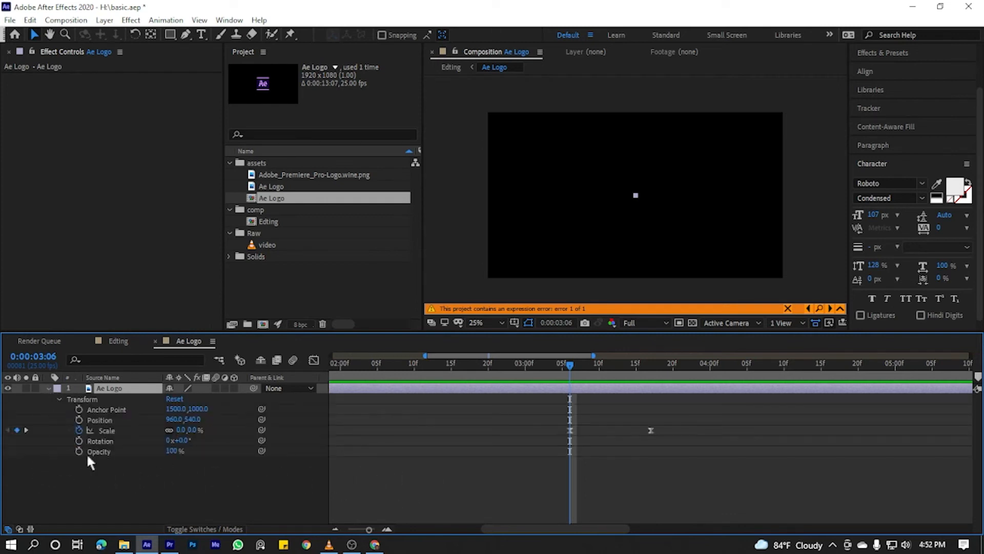
pyautogui.click(78, 440)
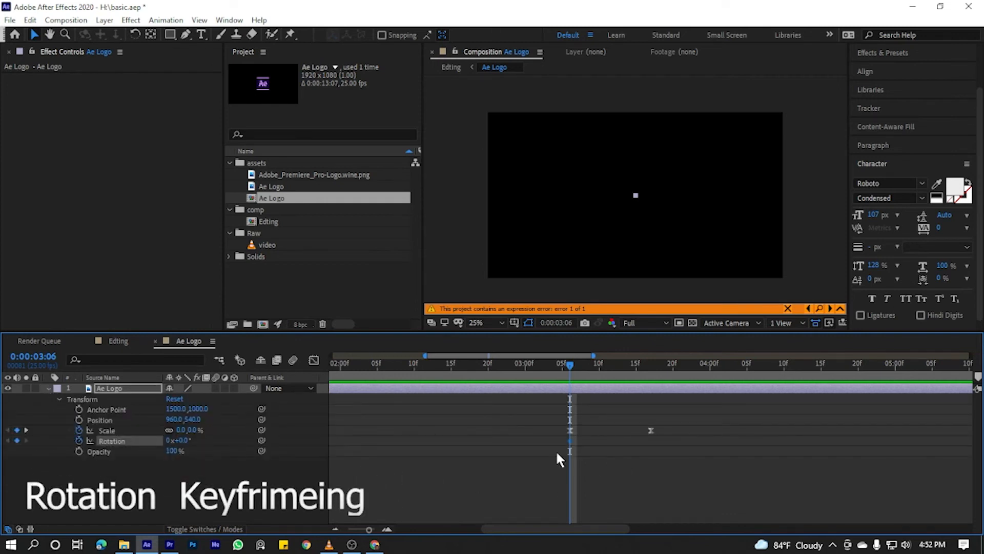
pyautogui.moveTo(569, 440); pyautogui.dragTo(650, 440)
pyautogui.moveTo(183, 440); pyautogui.dragTo(132, 435)
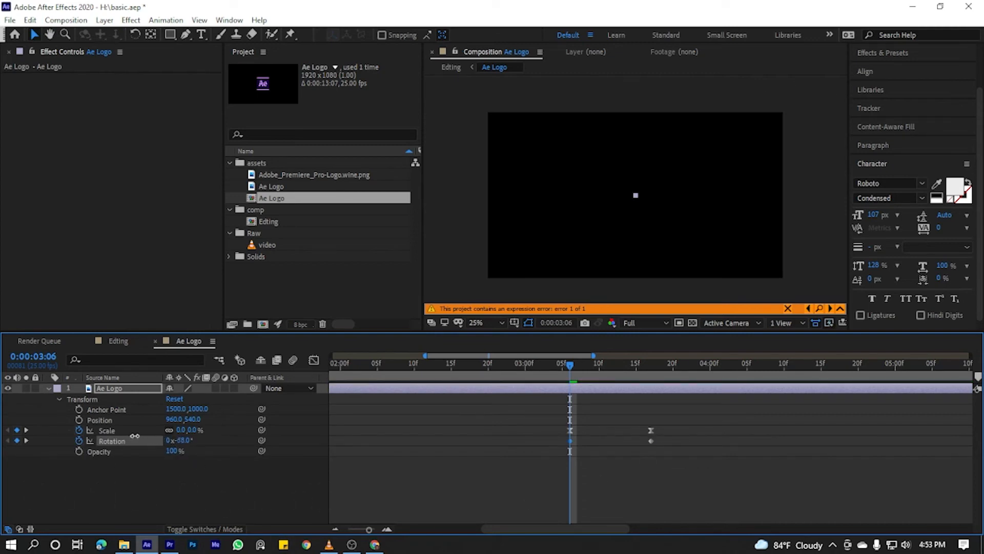
pyautogui.press('space')
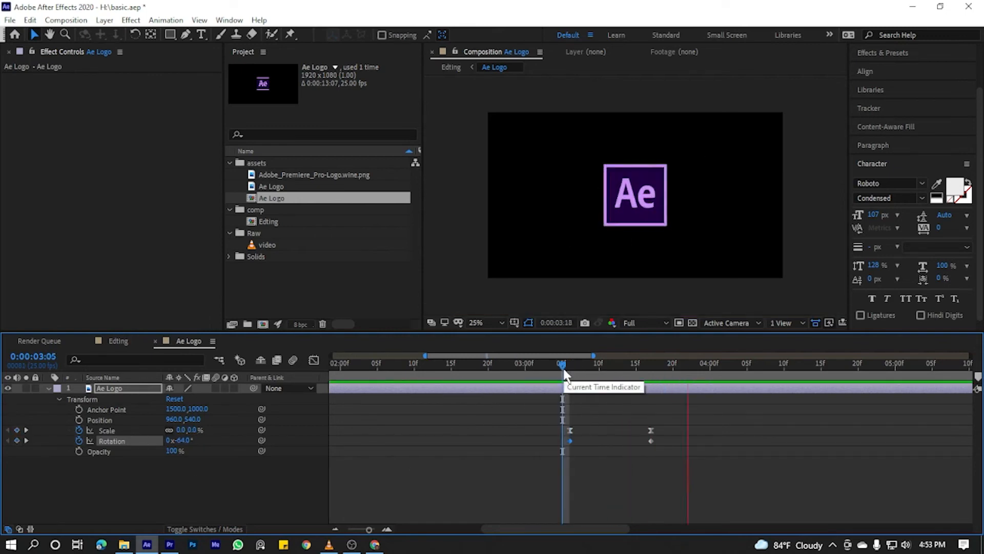
# Move the ending Scale and Rotation keyframes to about 0:00:03:21 and play the animation.
pyautogui.moveTo(675, 426)
pyautogui.mouseDown()
pyautogui.moveTo(649, 443)
pyautogui.moveTo(682, 444)
pyautogui.mouseUp()
pyautogui.moveTo(725, 363); pyautogui.dragTo(570, 377)
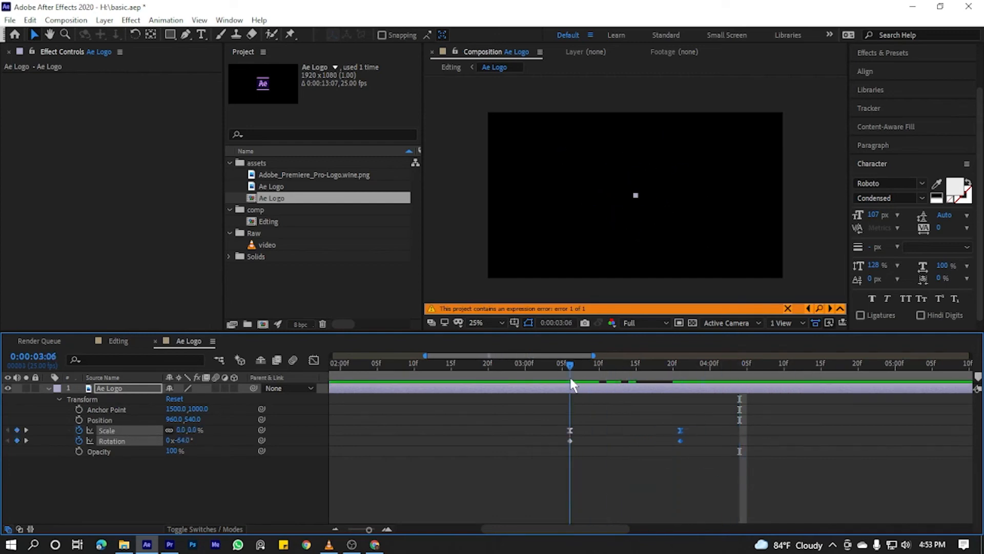
pyautogui.press('space')
pyautogui.press('space')
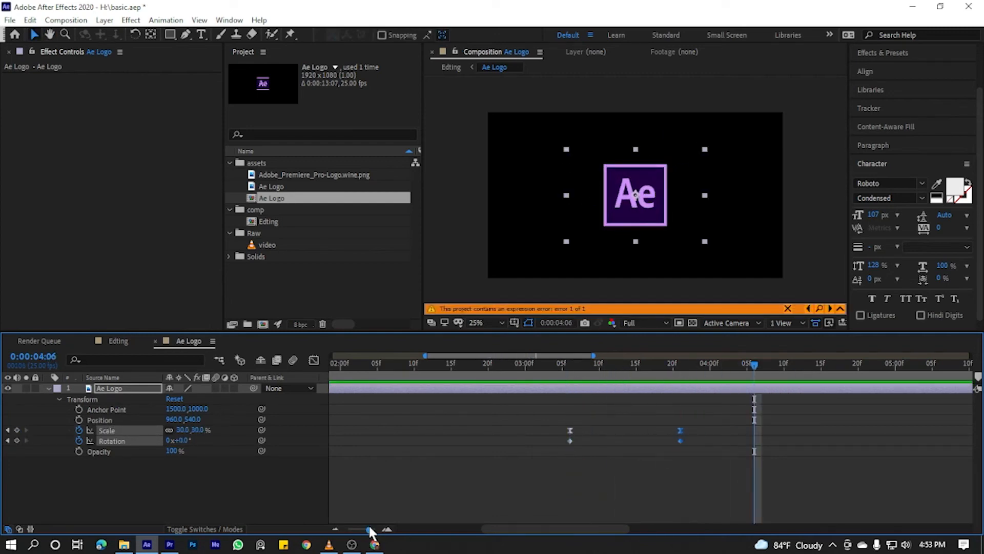
# Move the ending Scale and Rotation keyframes to 0:00:04:00 and play the slower animation.
pyautogui.moveTo(370, 529); pyautogui.dragTo(329, 541)
pyautogui.moveTo(535, 363); pyautogui.dragTo(525, 367)
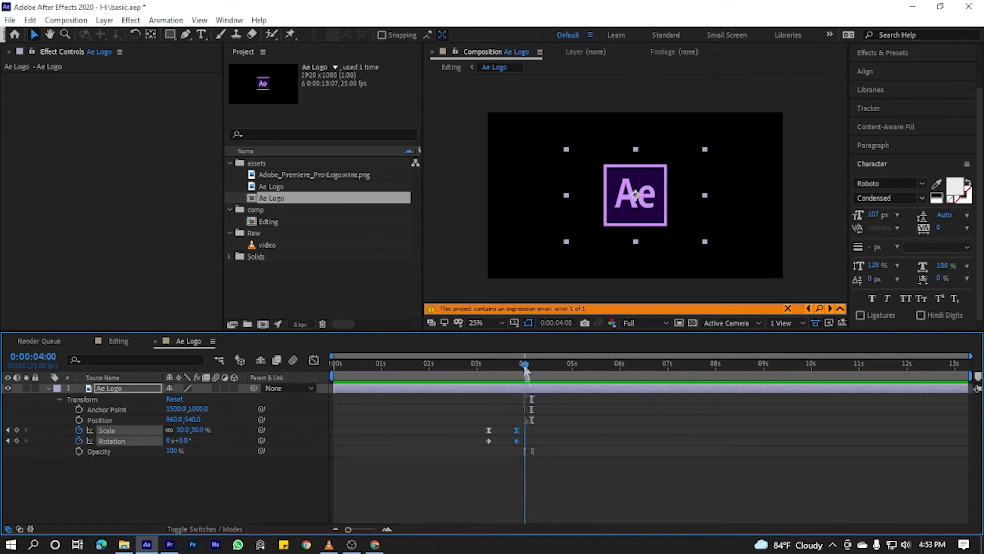
pyautogui.moveTo(509, 416); pyautogui.dragTo(524, 441)
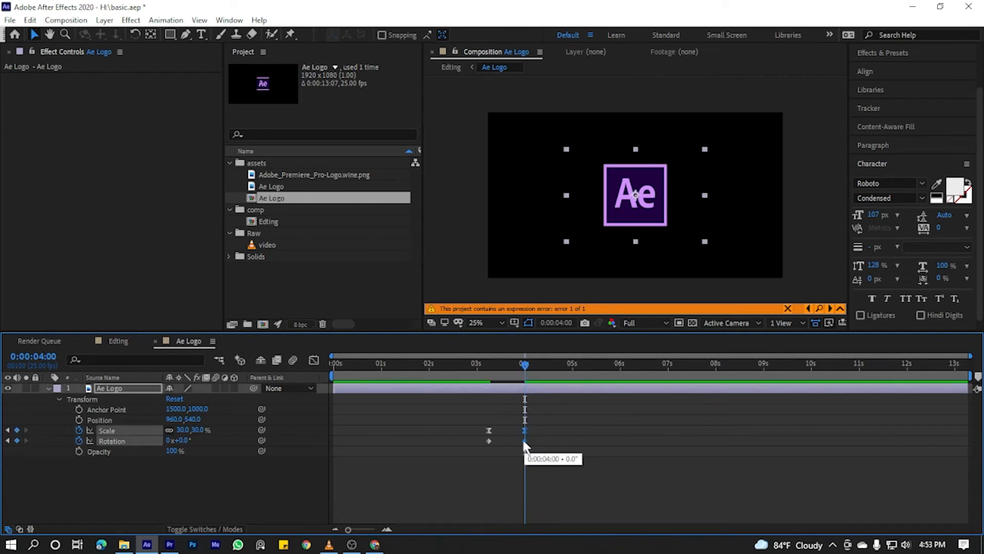
pyautogui.moveTo(517, 365); pyautogui.dragTo(484, 374)
pyautogui.press('space')
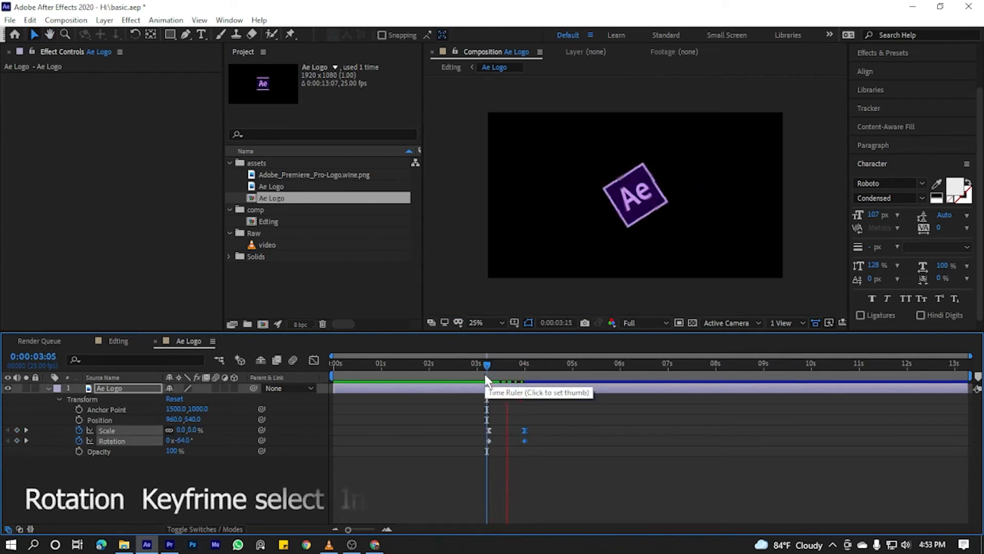
pyautogui.press('space')
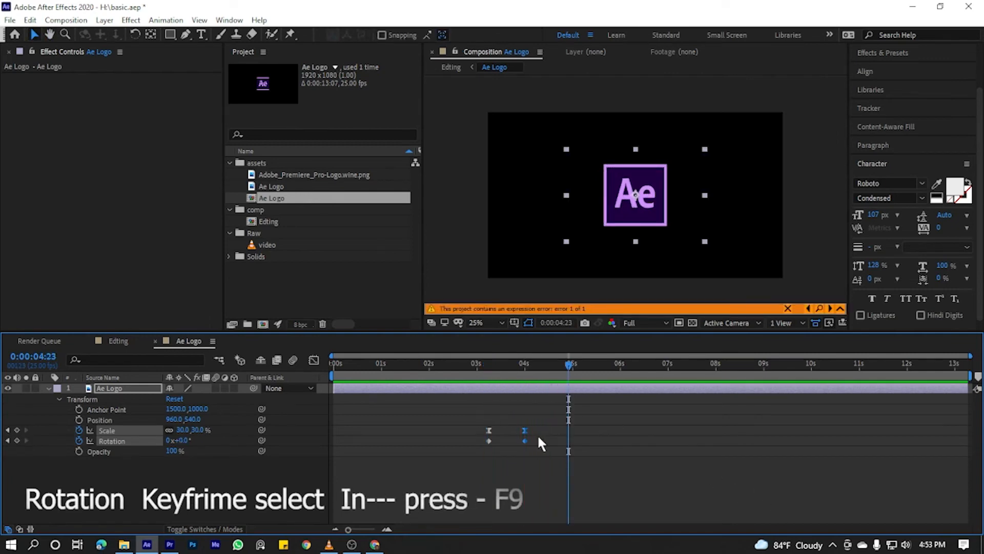
# Apply Easy Ease to both Rotation keyframes and set the current time to 0:00:04:00.
pyautogui.moveTo(539, 439); pyautogui.dragTo(478, 447)
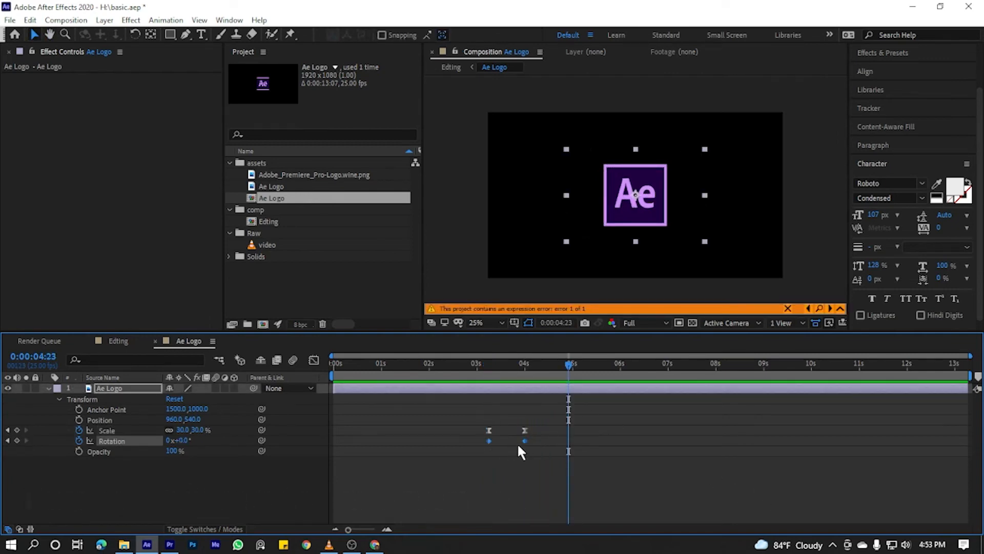
pyautogui.moveTo(565, 358); pyautogui.dragTo(524, 365)
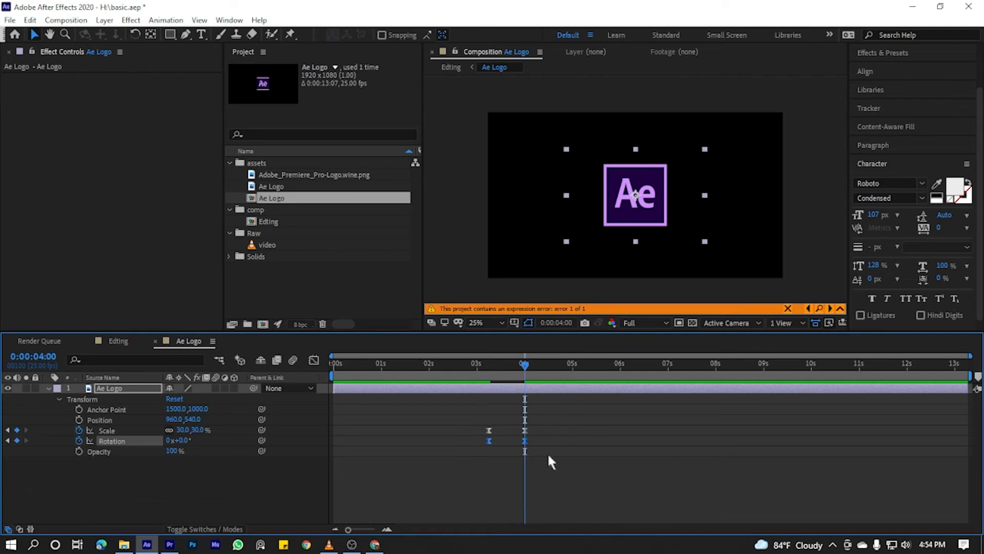
# Try setting both selected Rotation keyframes to -180° and play the animation.
pyautogui.click(180, 441)
pyautogui.write('-180')
pyautogui.press('Return')
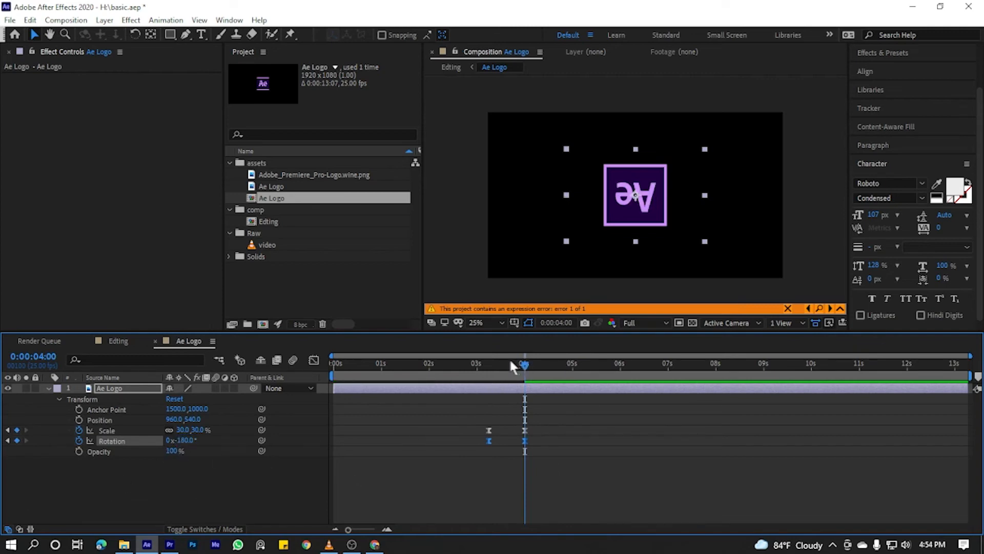
pyautogui.moveTo(511, 366); pyautogui.dragTo(478, 364)
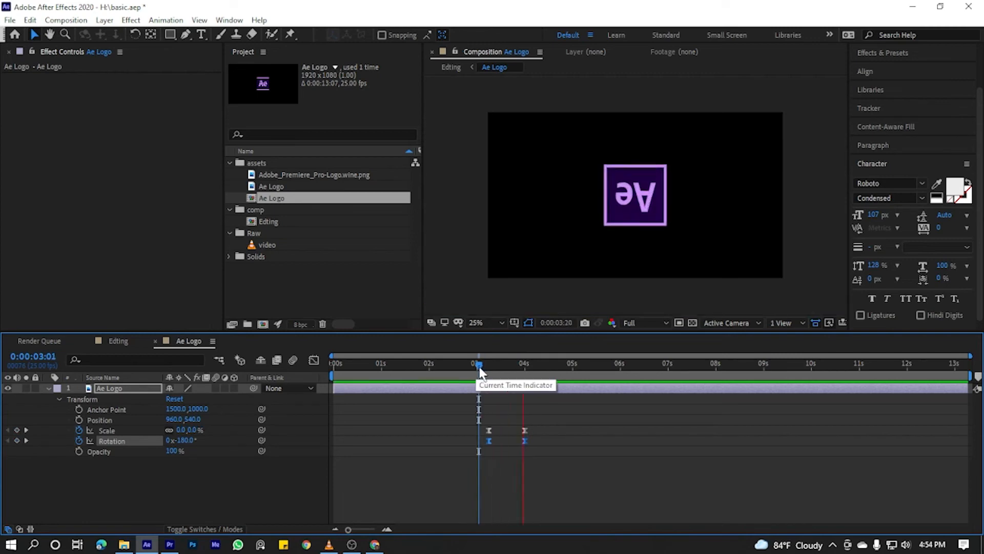
pyautogui.press('space')
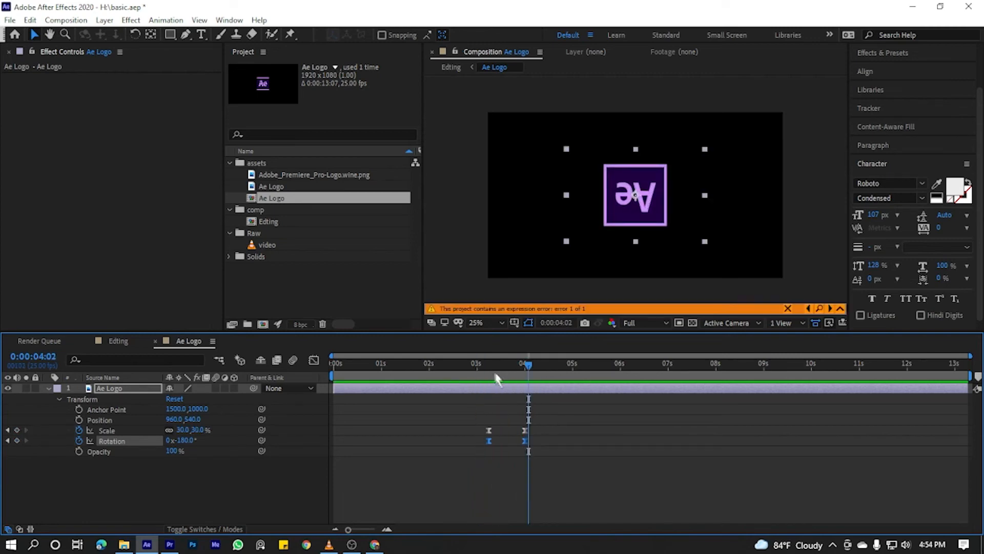
# Try setting only the ending Rotation keyframe at 0:00:04:00 to -180° and check the spin.
pyautogui.moveTo(528, 363)
pyautogui.mouseDown()
pyautogui.moveTo(488, 370)
pyautogui.moveTo(524, 362)
pyautogui.mouseUp()
pyautogui.click(524, 439)
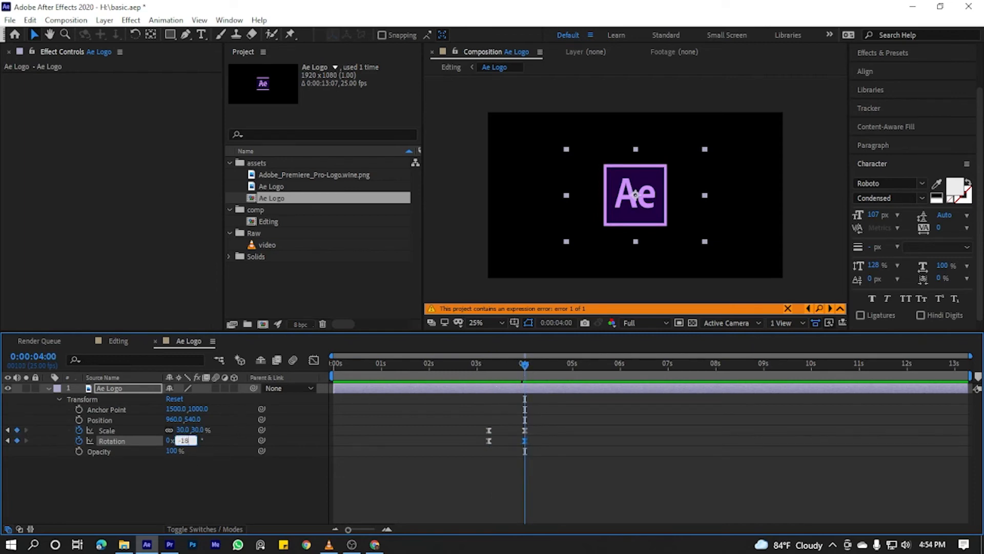
pyautogui.press('Return')
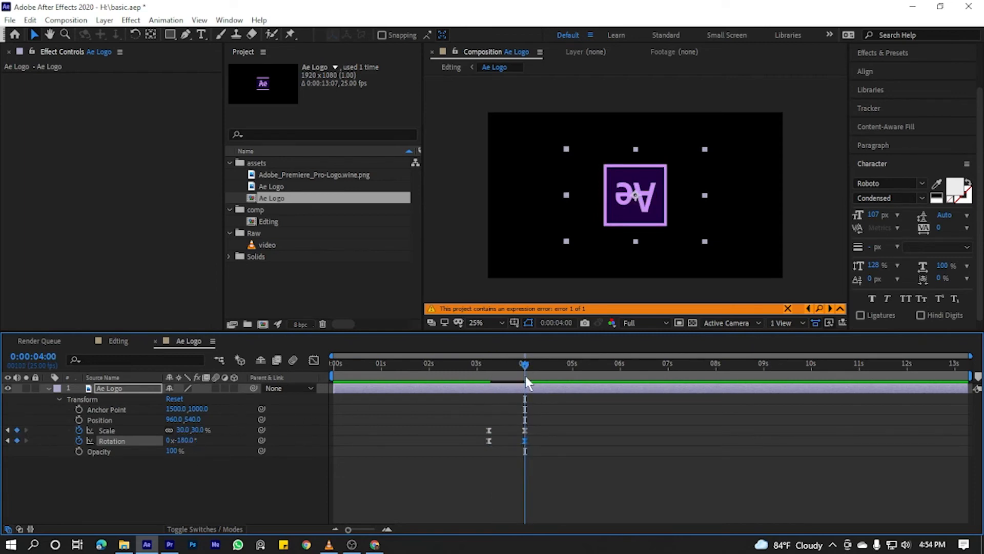
pyautogui.moveTo(517, 367); pyautogui.dragTo(492, 364)
pyautogui.click(484, 365)
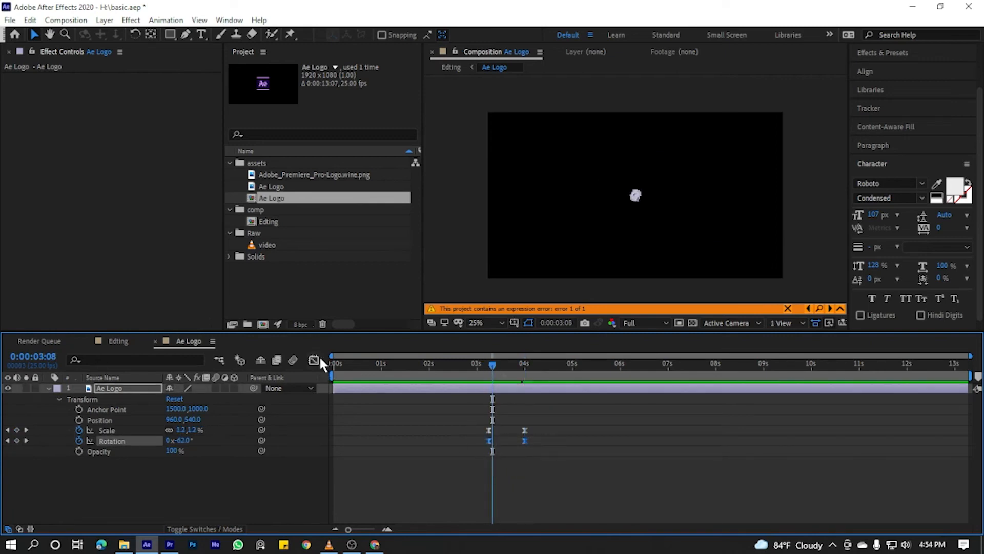
# Lengthen the ease into the ending Rotation keyframe in the speed graph and play the logo animation.
pyautogui.hotkey('shift', 'F3')
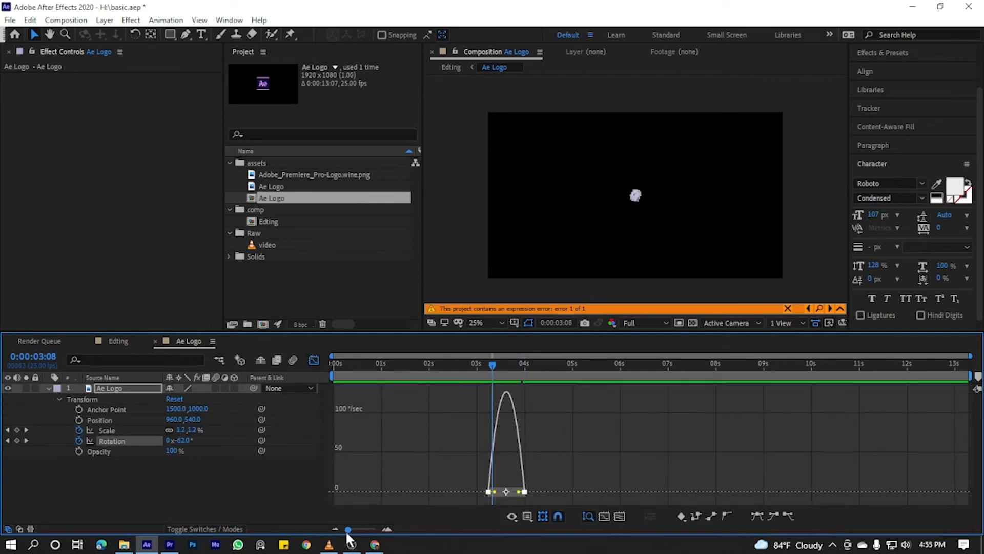
pyautogui.moveTo(348, 530); pyautogui.dragTo(364, 530)
pyautogui.moveTo(706, 493); pyautogui.dragTo(672, 493)
pyautogui.click(314, 360)
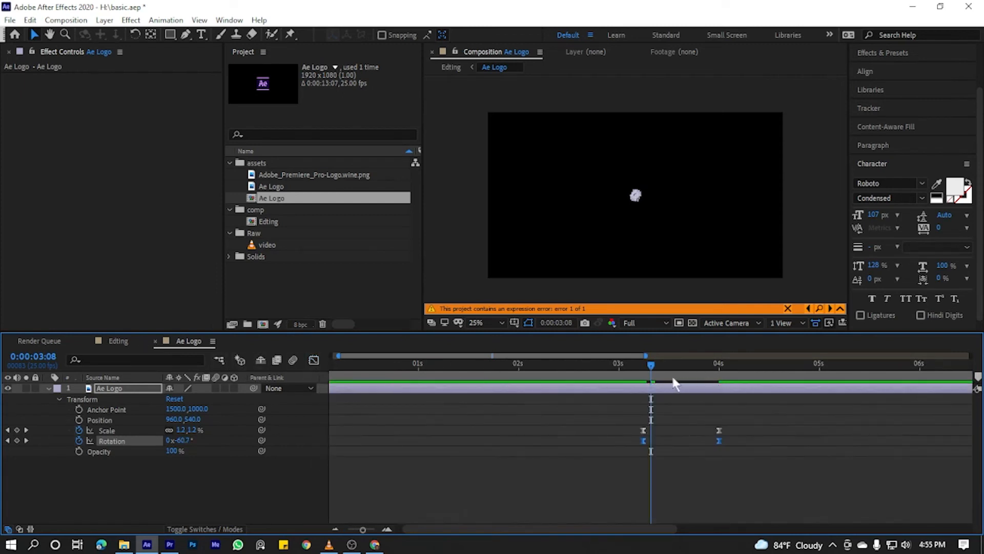
pyautogui.moveTo(654, 365); pyautogui.dragTo(634, 373)
pyautogui.press('space')
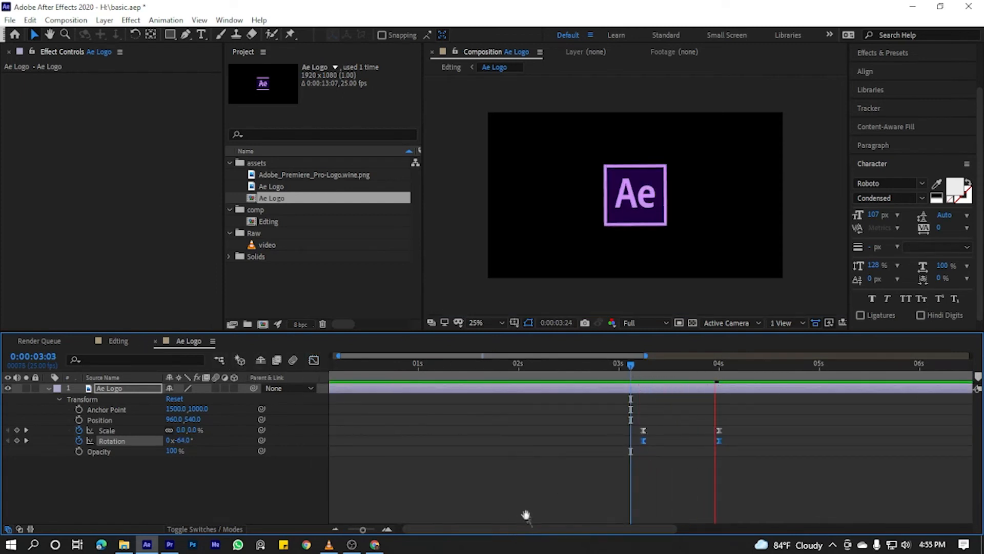
pyautogui.press('space')
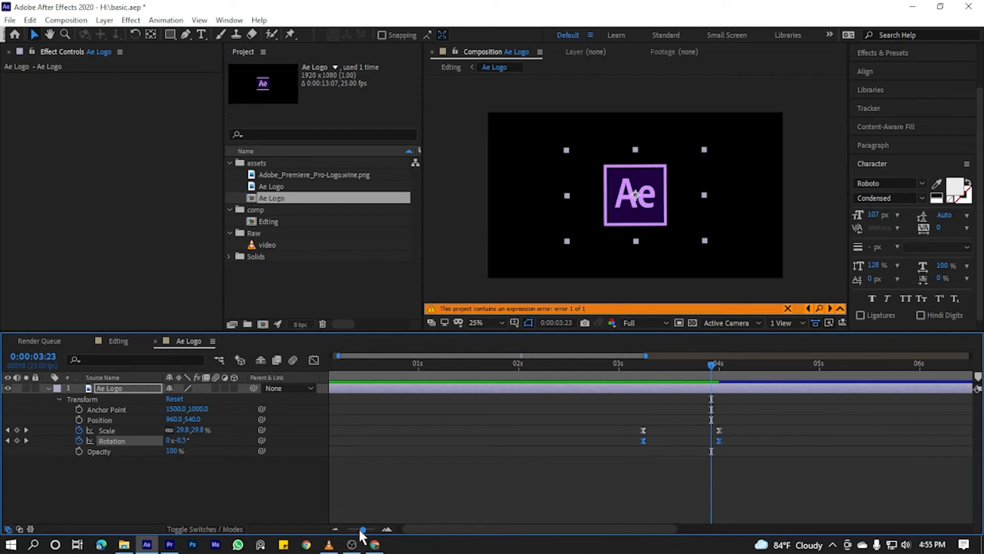
pyautogui.moveTo(363, 529); pyautogui.dragTo(348, 529)
pyautogui.moveTo(521, 364); pyautogui.dragTo(481, 364)
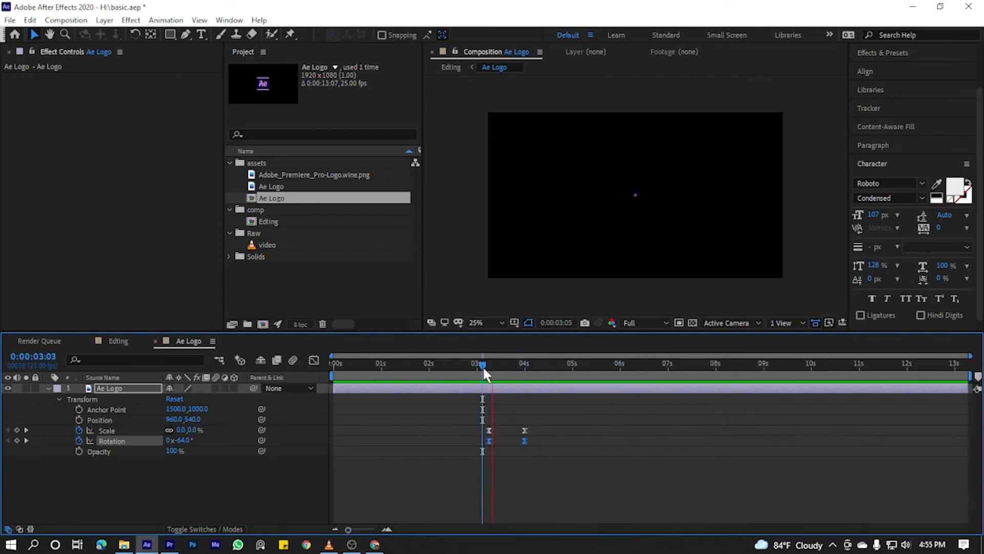
# In the Editing composition, move the Ae Logo layer to position 1055, 540 and set its scale to 65%.
pyautogui.click(557, 366)
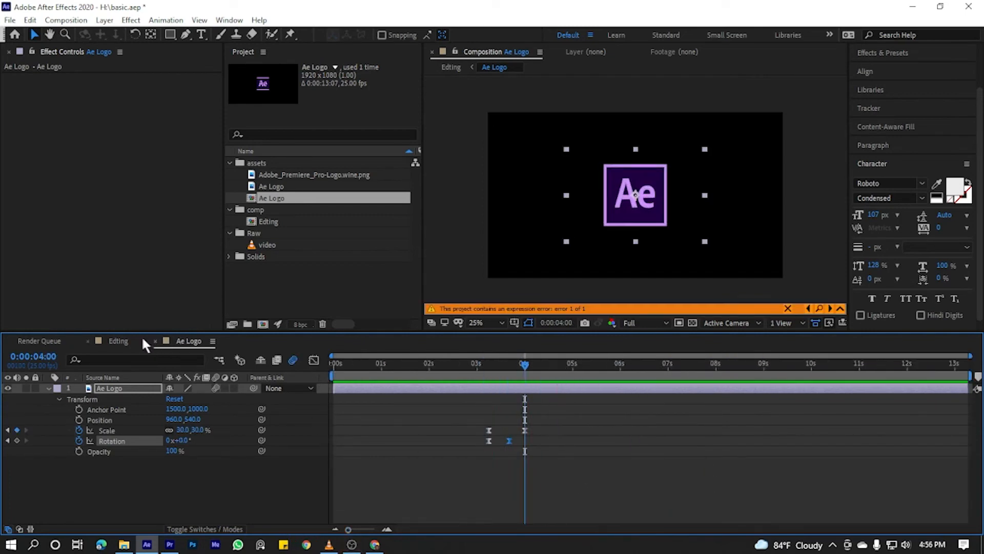
pyautogui.click(137, 340)
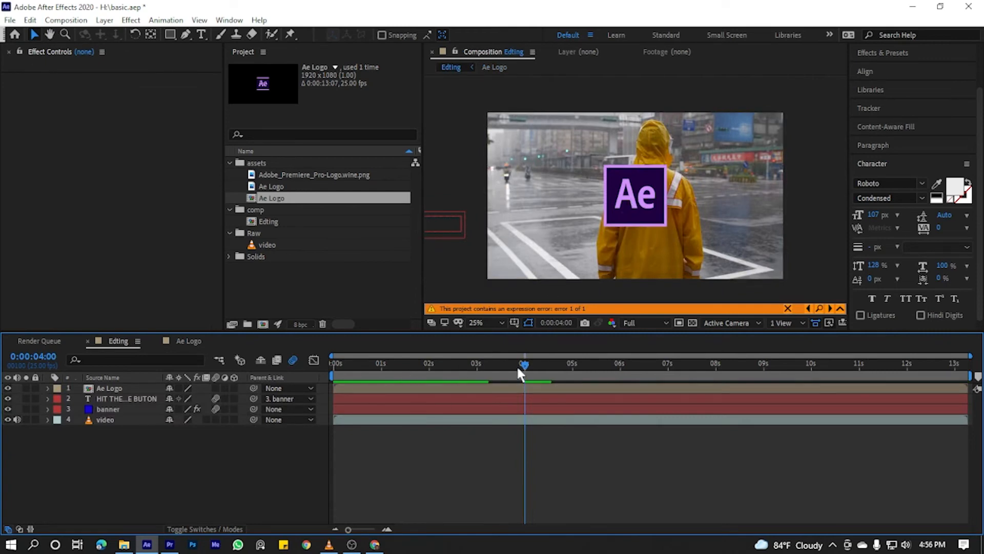
pyautogui.moveTo(517, 368)
pyautogui.mouseDown()
pyautogui.moveTo(460, 365)
pyautogui.moveTo(533, 365)
pyautogui.mouseUp()
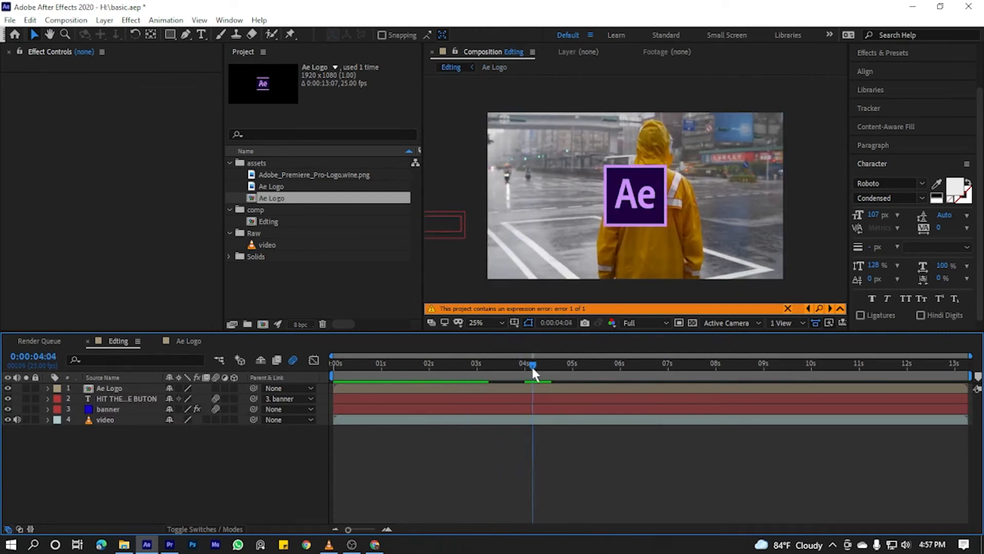
pyautogui.click(127, 390)
pyautogui.press('p')
pyautogui.moveTo(172, 398); pyautogui.dragTo(229, 394)
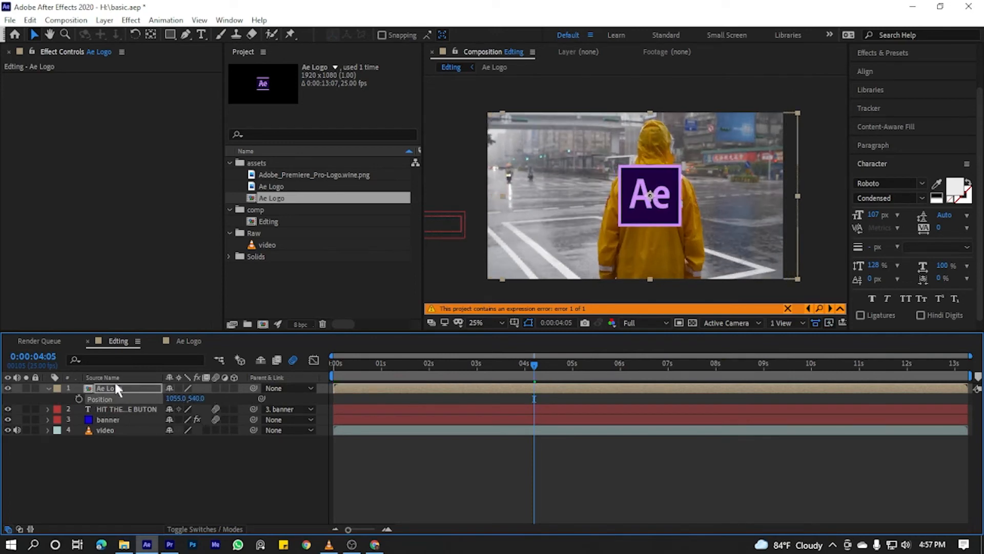
pyautogui.press('s')
pyautogui.moveTo(180, 399); pyautogui.dragTo(163, 399)
# Lower the preview resolution to Third and play the Editing composition from the start.
pyautogui.moveTo(534, 366); pyautogui.dragTo(94, 437)
pyautogui.click(96, 443)
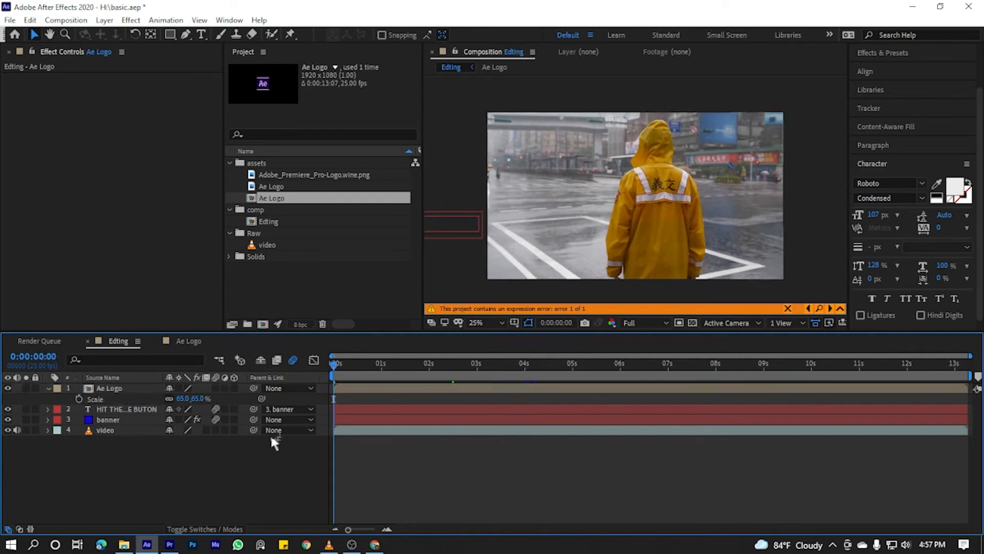
pyautogui.click(649, 324)
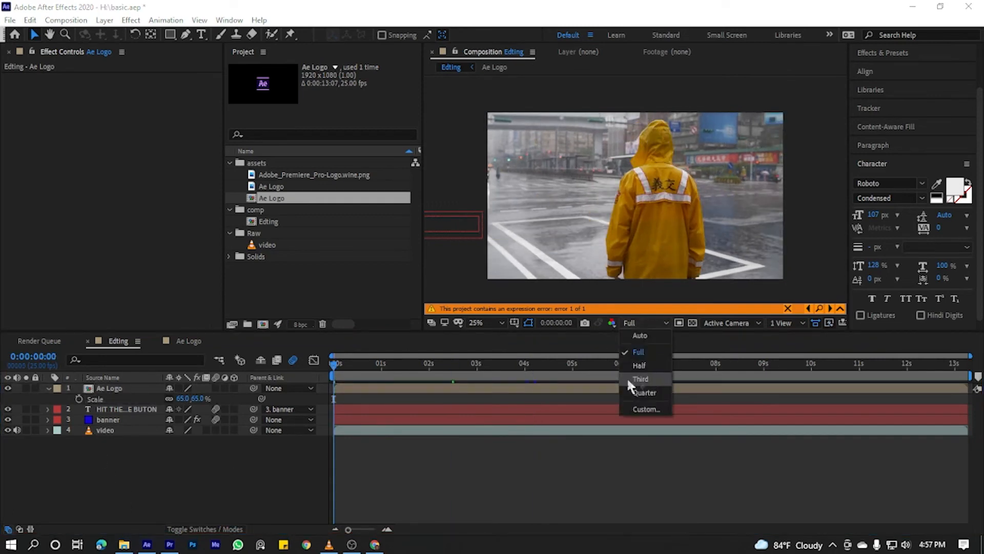
pyautogui.click(627, 377)
pyautogui.press('space')
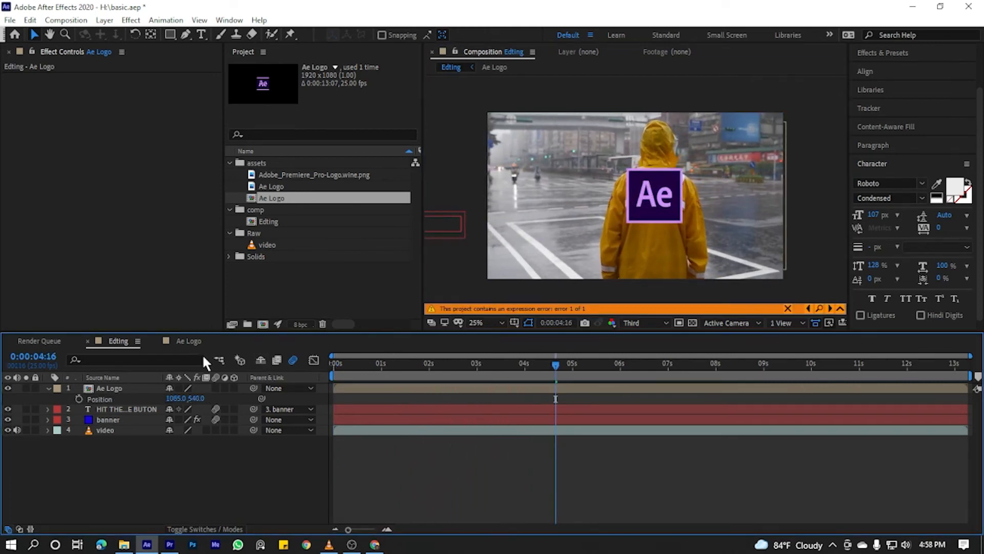
# In the Ae Logo composition, add Scale and Rotation keyframes at about 0:00:04:13 that keep the current values.
pyautogui.click(188, 341)
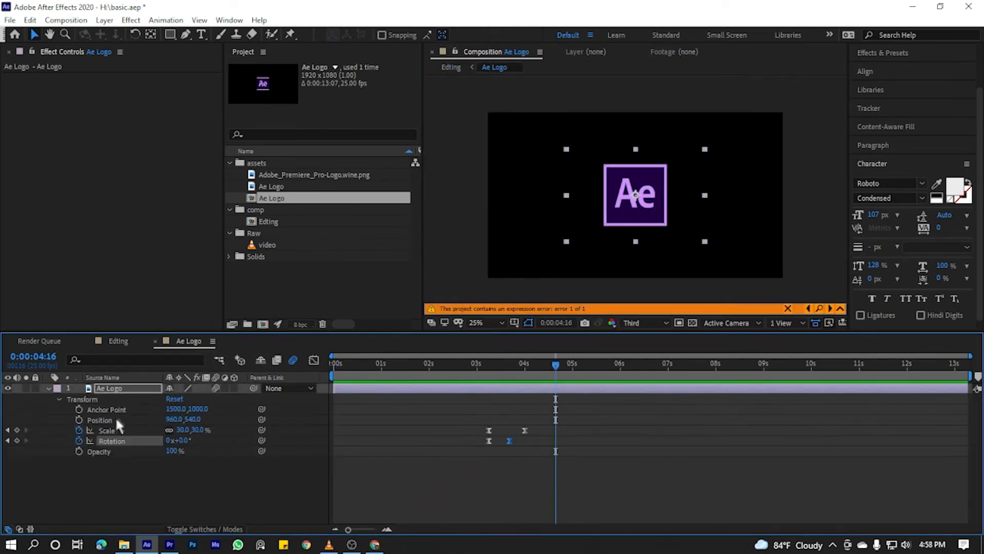
pyautogui.click(17, 430)
pyautogui.click(17, 440)
pyautogui.moveTo(572, 428); pyautogui.dragTo(549, 435)
# At 0:00:05:03, set the logo's Scale to 0% and add a Rotation keyframe.
pyautogui.click(551, 365)
pyautogui.moveTo(552, 366); pyautogui.dragTo(578, 365)
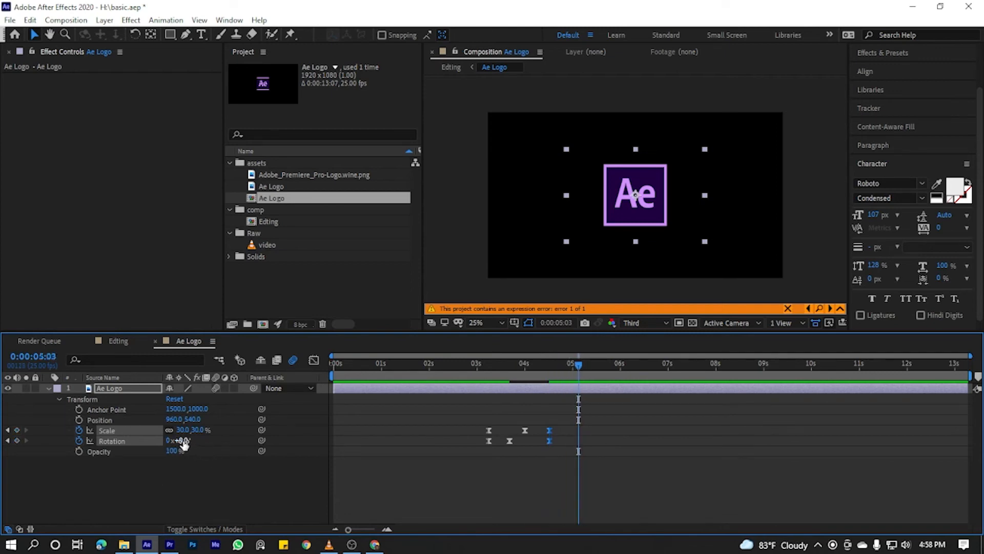
pyautogui.click(197, 430)
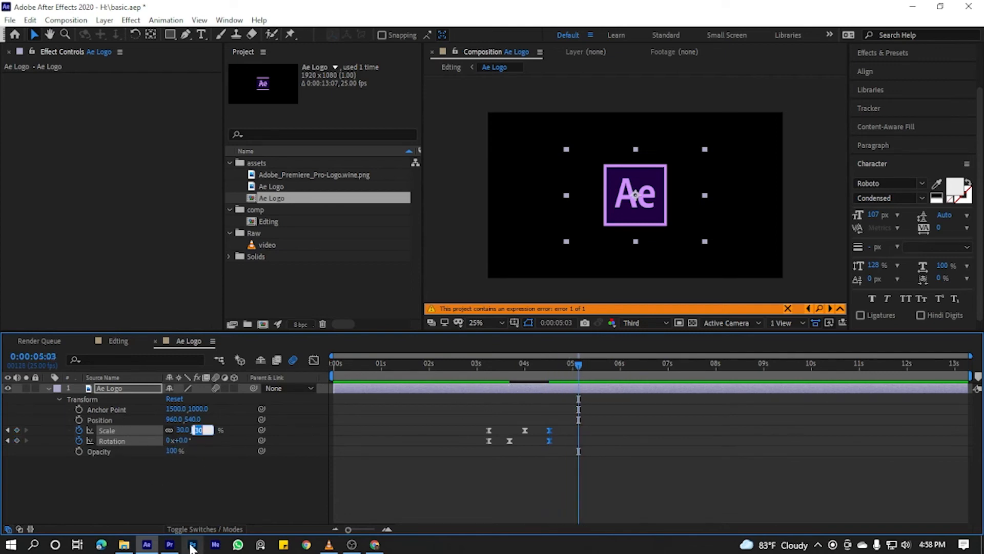
pyautogui.write('0')
pyautogui.press('Return')
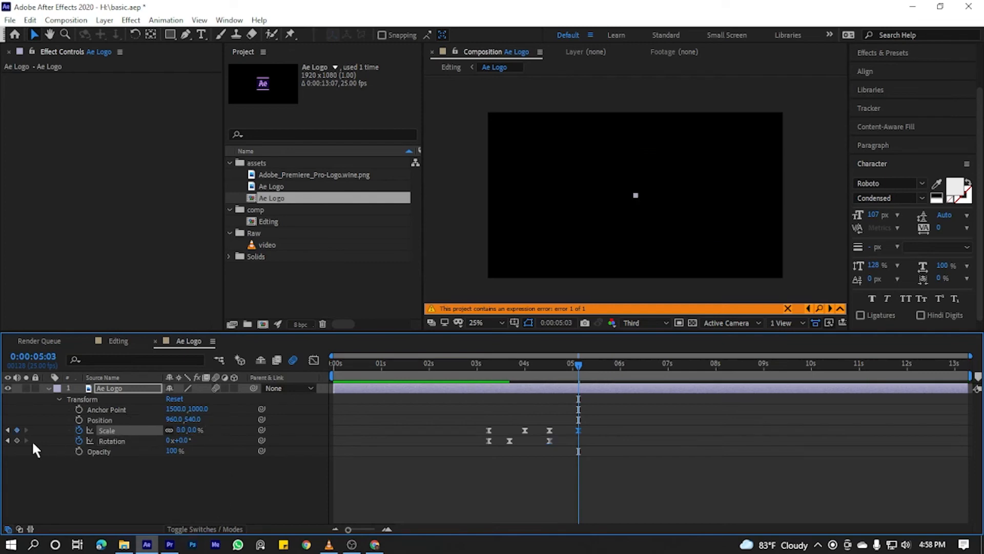
pyautogui.click(17, 440)
# Play the logo animation from about 0:00:03:00 to check how it enters and exits.
pyautogui.moveTo(557, 365); pyautogui.dragTo(478, 380)
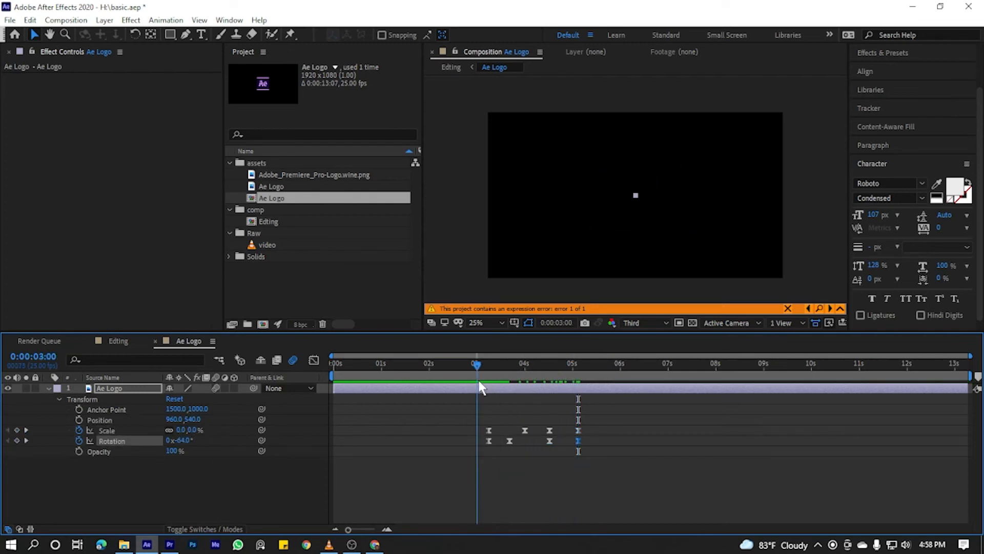
pyautogui.press('space')
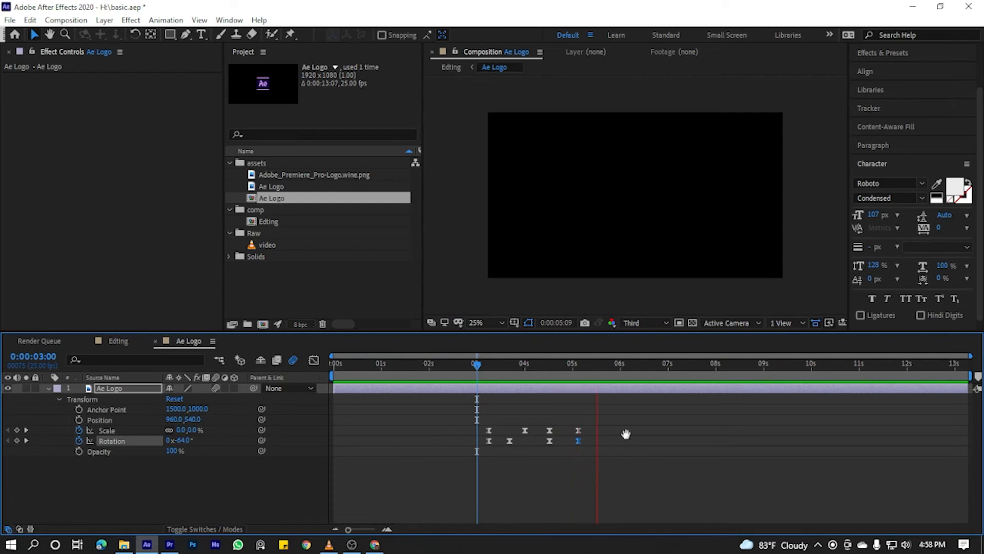
pyautogui.moveTo(598, 365); pyautogui.dragTo(486, 370)
pyautogui.press('space')
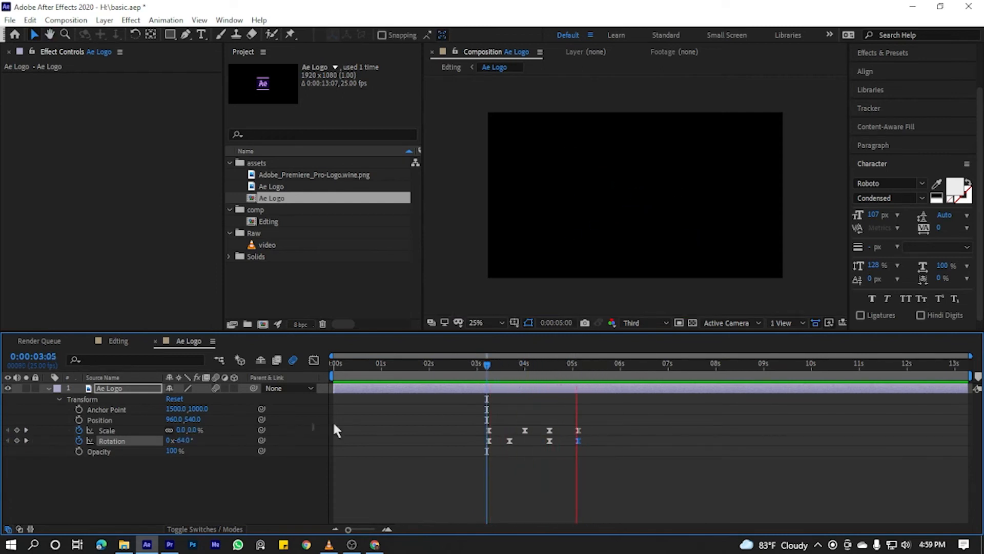
pyautogui.moveTo(595, 365); pyautogui.dragTo(592, 405)
pyautogui.click(593, 361)
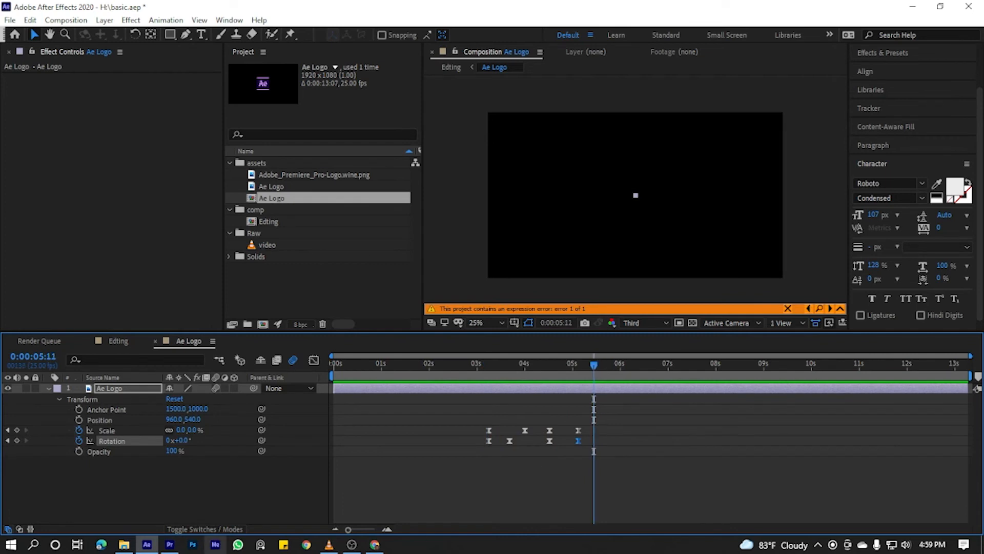
# Replace the last Rotation keyframe at 0:00:05:03 with one of 180° and play the animation.
pyautogui.press('j')
pyautogui.press('Delete')
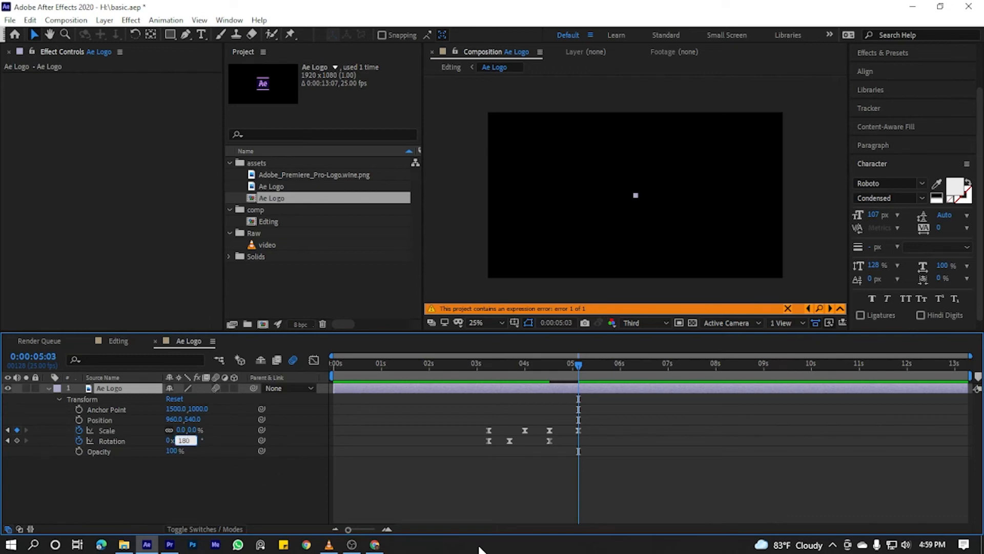
pyautogui.press('Return')
pyautogui.moveTo(565, 361); pyautogui.dragTo(481, 364)
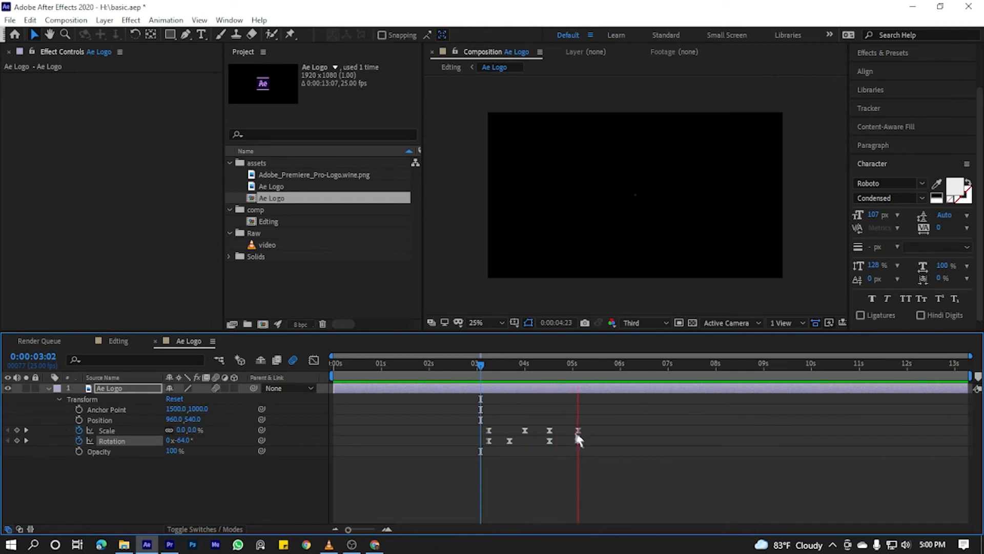
pyautogui.press('space')
# Shift the third Rotation keyframe to about 0:00:04:20 so the exit spin starts later, playing the animation to check.
pyautogui.click(572, 364)
pyautogui.moveTo(573, 365); pyautogui.dragTo(564, 365)
pyautogui.moveTo(549, 440); pyautogui.dragTo(561, 440)
pyautogui.moveTo(564, 365); pyautogui.dragTo(466, 380)
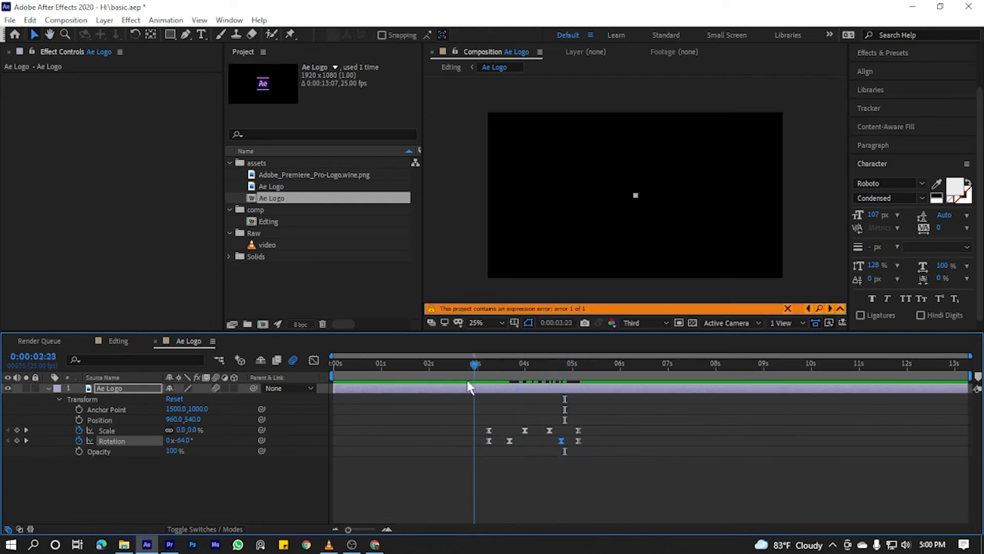
pyautogui.press('space')
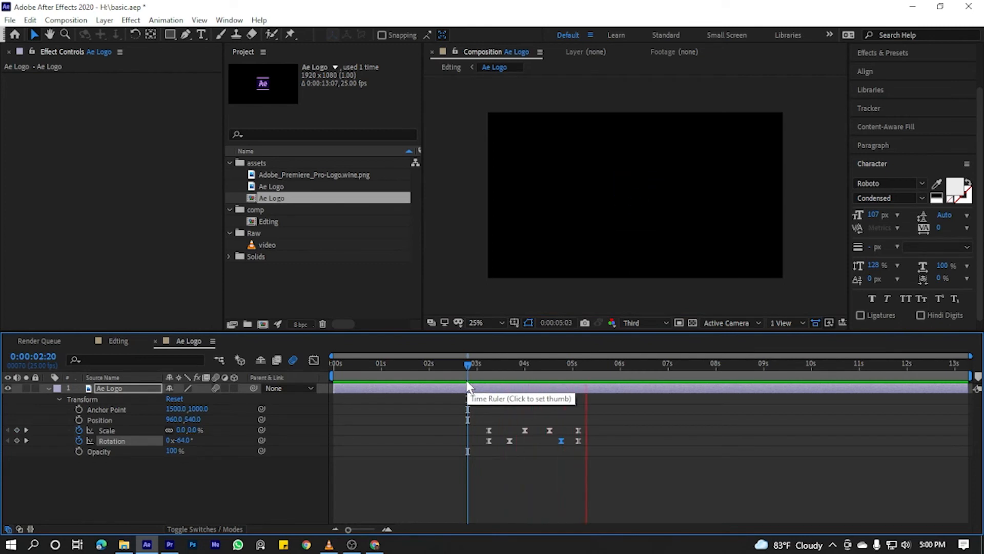
pyautogui.press('space')
pyautogui.moveTo(561, 440); pyautogui.dragTo(563, 440)
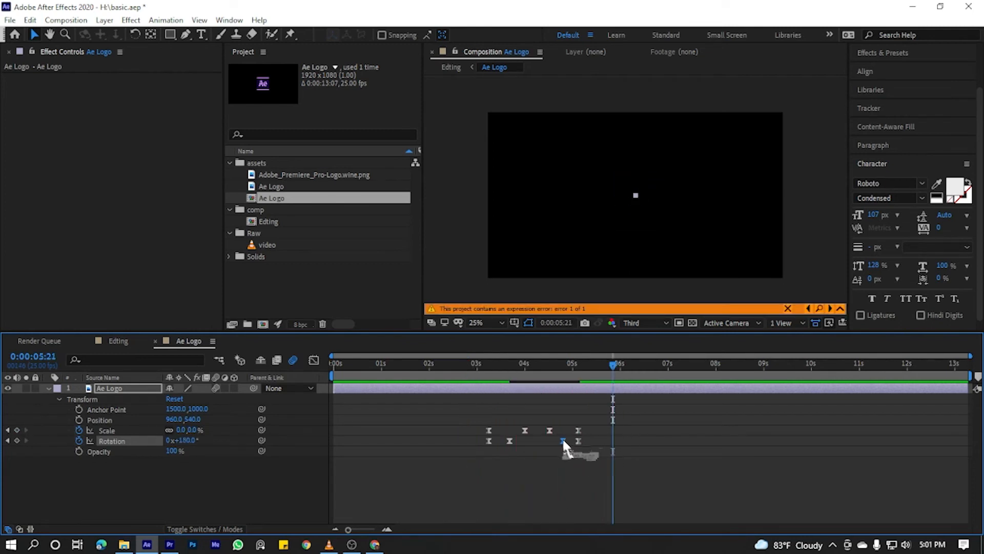
# Lengthen the outgoing ease of all Scale keyframes to about 91% influence in the speed graph and play the animation.
pyautogui.click(578, 430)
pyautogui.click(576, 365)
pyautogui.press('pagedown')
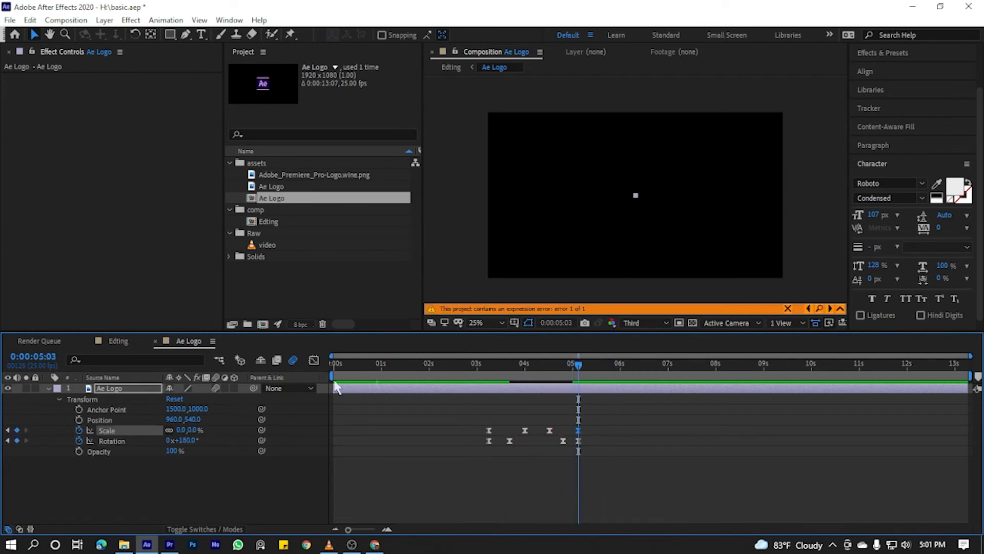
pyautogui.click(314, 360)
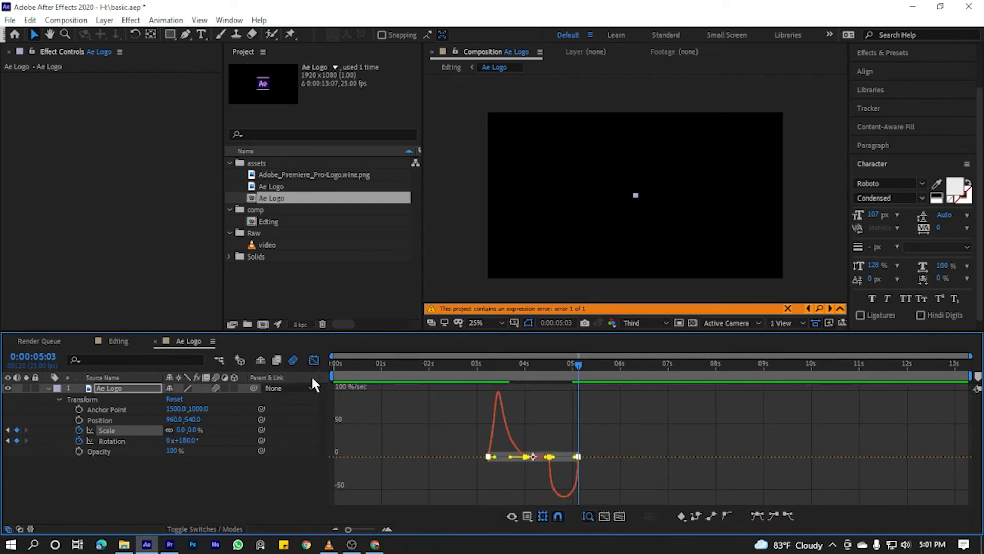
pyautogui.moveTo(348, 529); pyautogui.dragTo(368, 529)
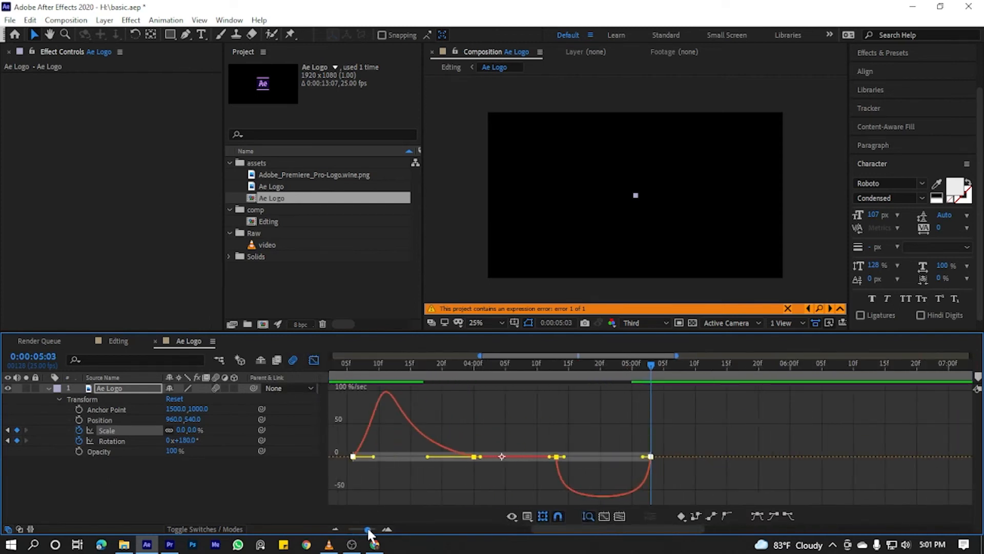
pyautogui.moveTo(564, 458); pyautogui.dragTo(599, 453)
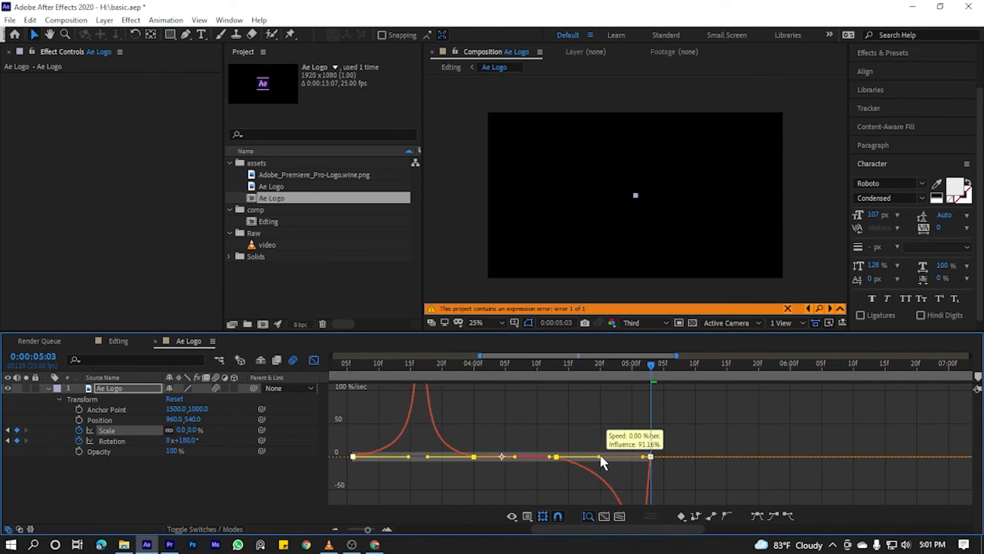
pyautogui.click(314, 360)
pyautogui.moveTo(651, 366); pyautogui.dragTo(246, 443)
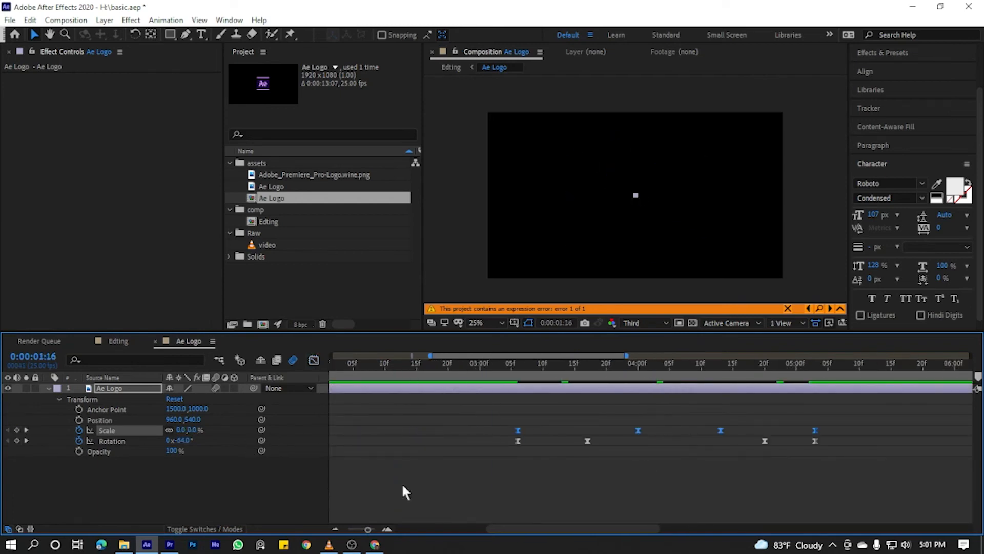
pyautogui.moveTo(369, 531); pyautogui.dragTo(348, 530)
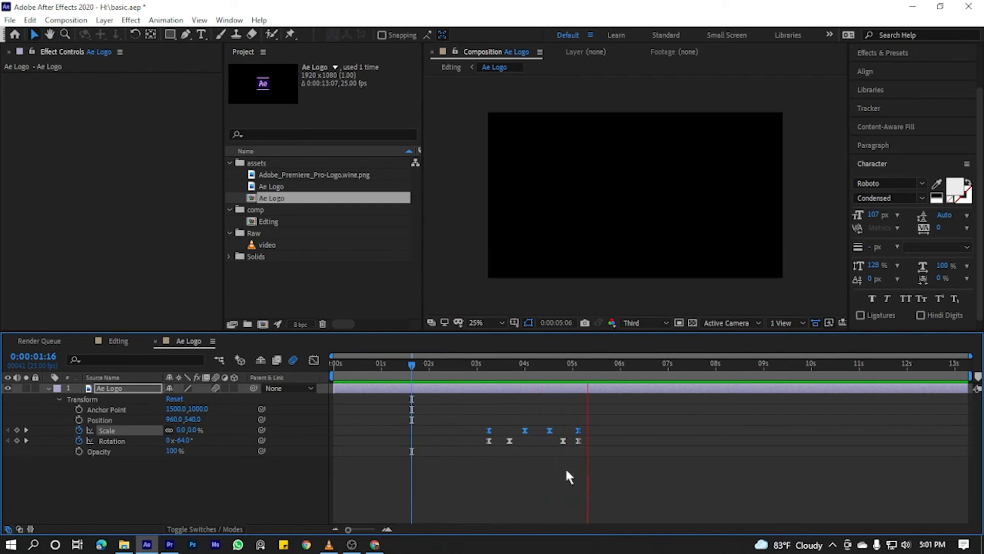
pyautogui.press('space')
# Review the logo's entrance and try setting its Rotation to -72° at 0:00:03:05.
pyautogui.moveTo(473, 379)
pyautogui.mouseDown()
pyautogui.moveTo(516, 380)
pyautogui.moveTo(489, 384)
pyautogui.mouseUp()
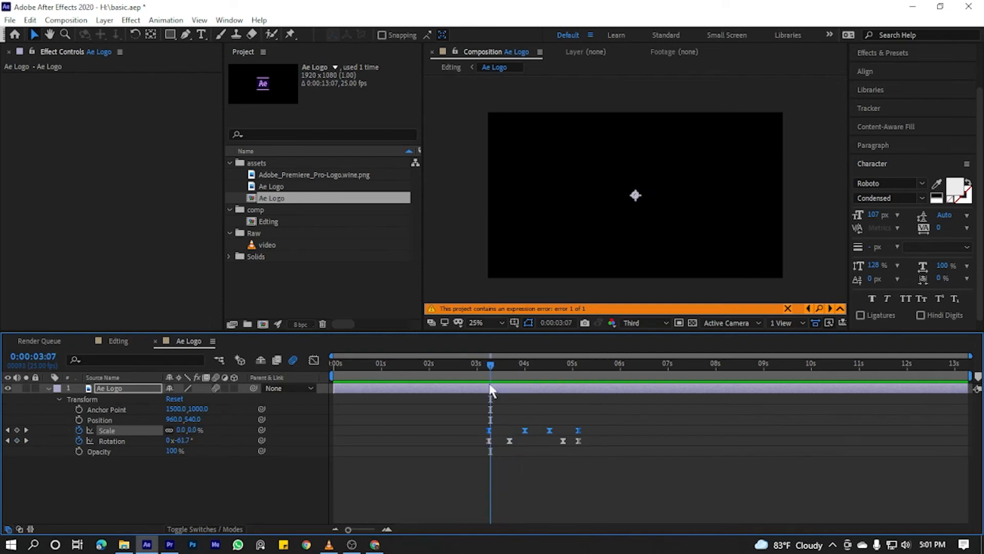
pyautogui.click(454, 467)
pyautogui.click(489, 440)
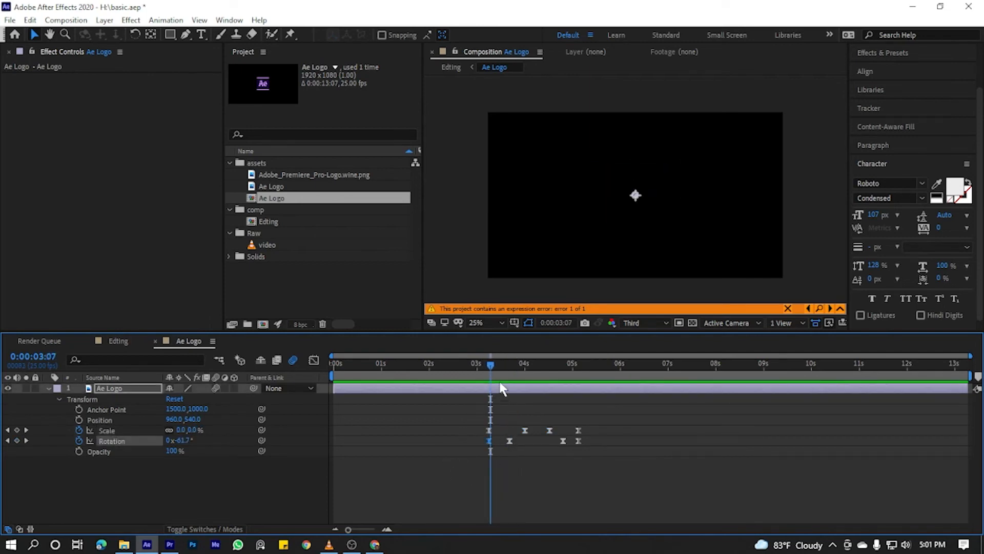
pyautogui.moveTo(491, 374)
pyautogui.mouseDown()
pyautogui.moveTo(481, 368)
pyautogui.moveTo(510, 375)
pyautogui.moveTo(468, 365)
pyautogui.moveTo(510, 374)
pyautogui.moveTo(487, 373)
pyautogui.mouseUp()
pyautogui.press('space')
pyautogui.moveTo(177, 440); pyautogui.dragTo(171, 443)
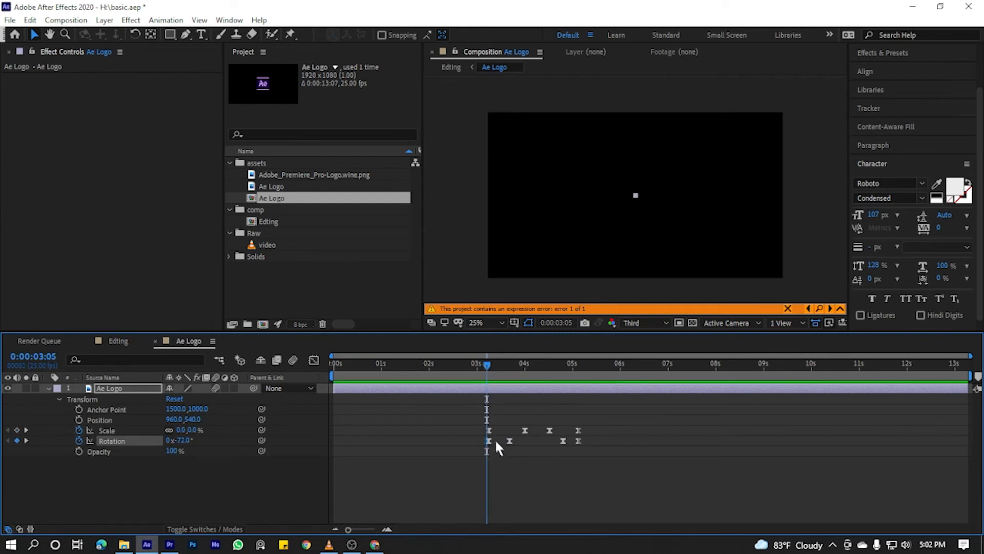
# Try replacing the starting Rotation keyframes with one of -55° at 0:00:03:06 and play the animation.
pyautogui.press('Delete')
pyautogui.moveTo(487, 364); pyautogui.dragTo(489, 365)
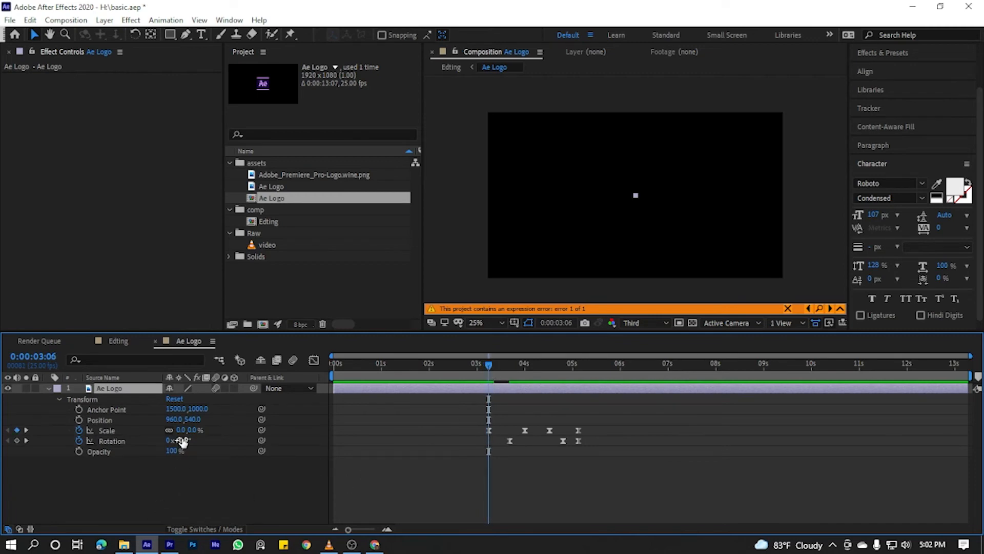
pyautogui.moveTo(182, 441); pyautogui.dragTo(170, 443)
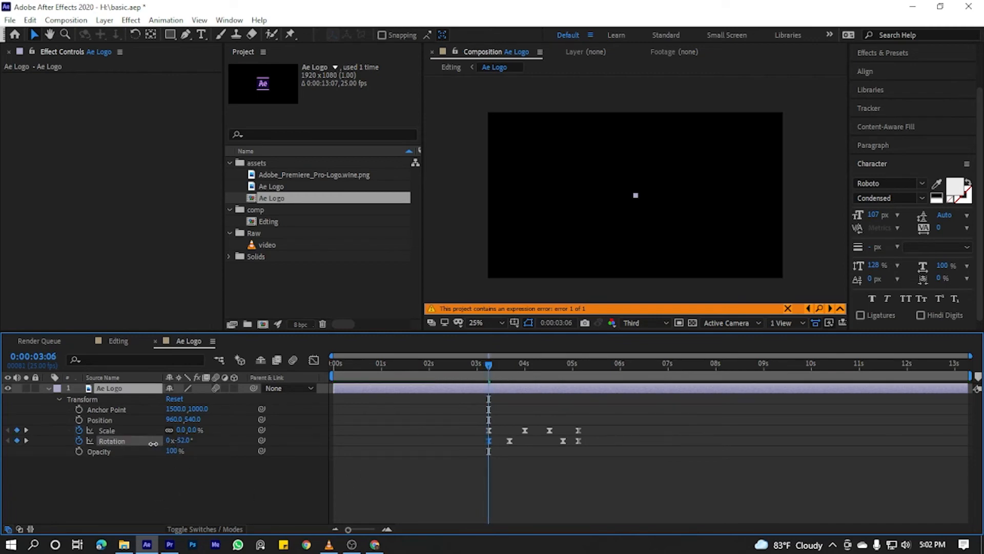
pyautogui.click(475, 364)
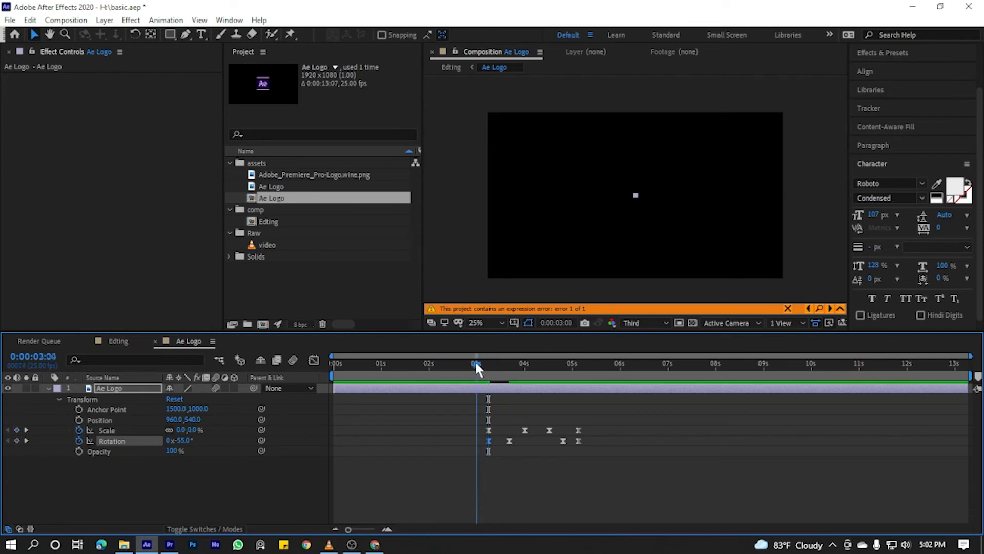
pyautogui.press('space')
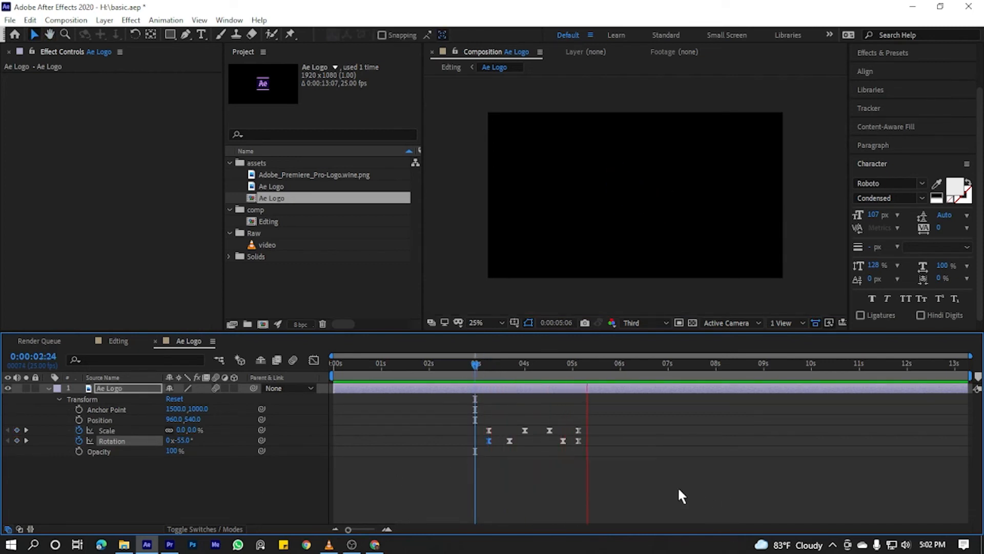
# Replace the Ae Logo's starting Rotation keyframe with one of -180° at 0:00:03:06 and play the animation.
pyautogui.click(488, 370)
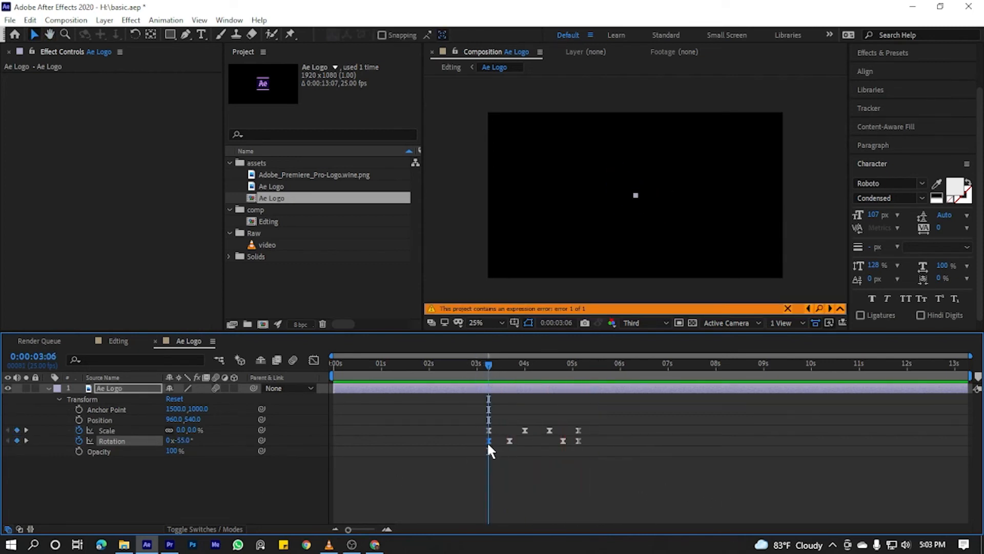
pyautogui.press('Delete')
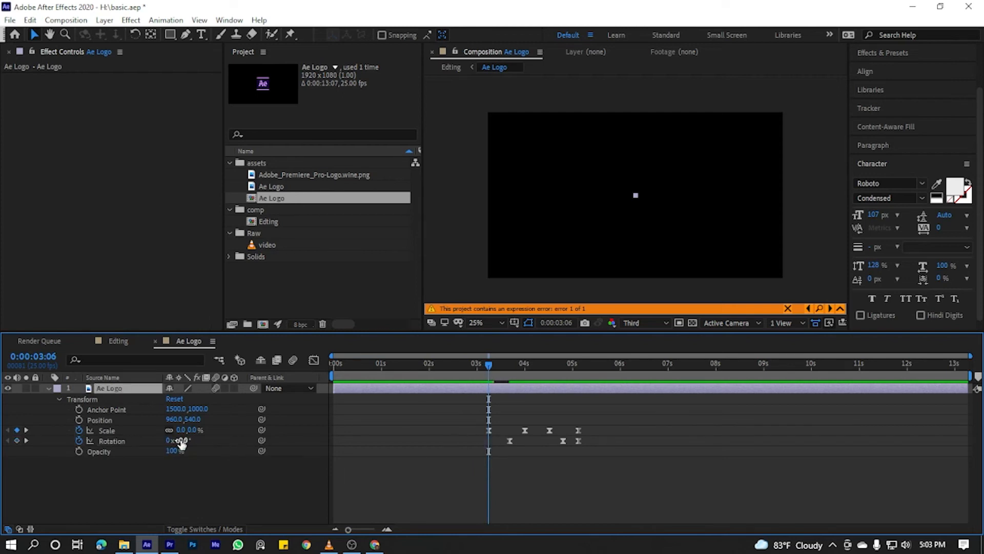
pyautogui.write('-180')
pyautogui.press('Return')
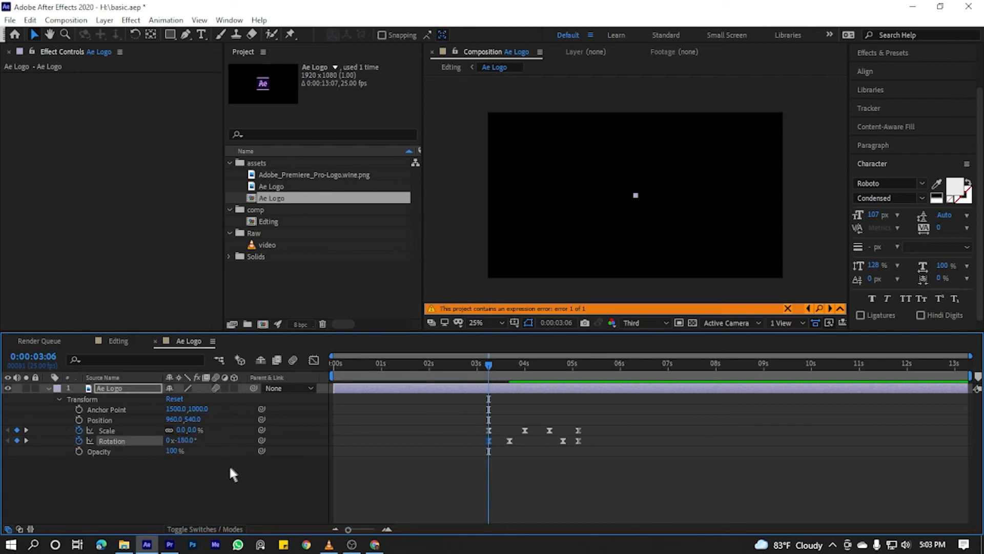
pyautogui.moveTo(487, 370); pyautogui.dragTo(460, 374)
pyautogui.press('space')
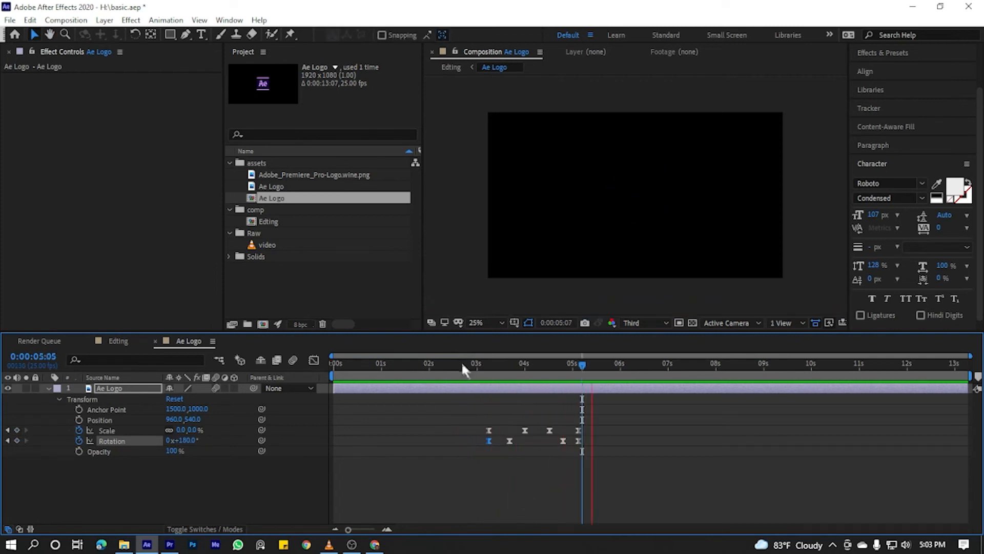
# Lengthen the outgoing ease of the Rotation keyframes in the speed graph and play the animation.
pyautogui.click(530, 372)
pyautogui.moveTo(547, 389); pyautogui.dragTo(579, 392)
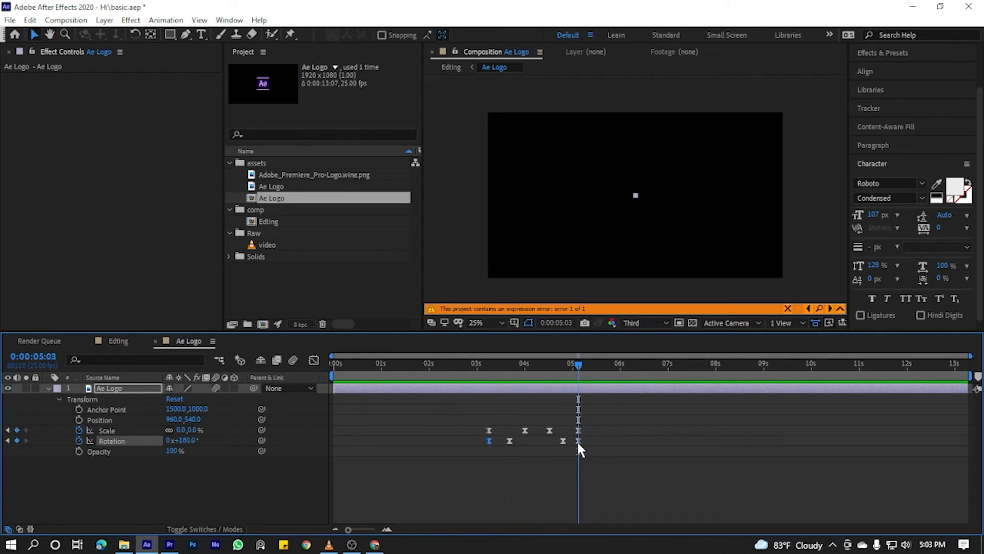
pyautogui.click(314, 359)
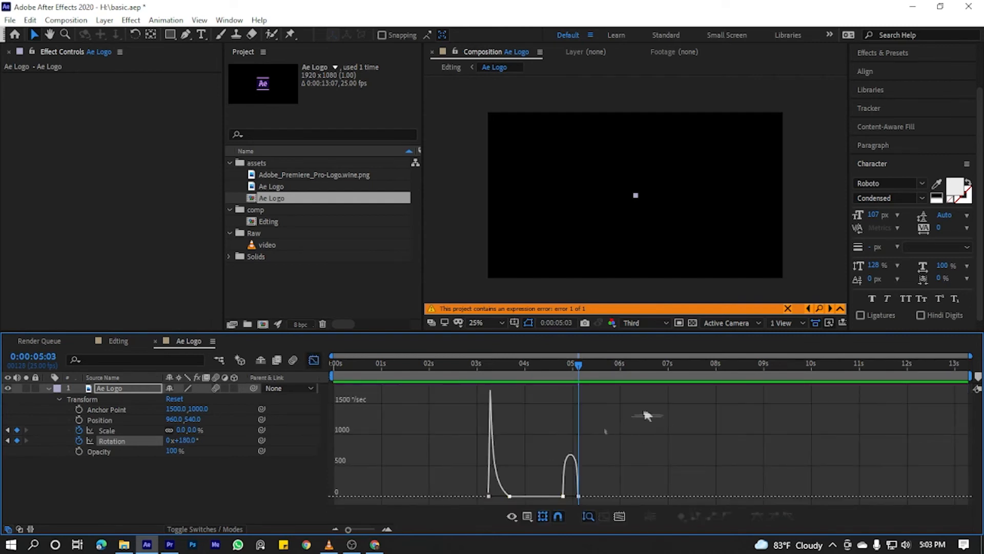
pyautogui.moveTo(349, 530); pyautogui.dragTo(370, 530)
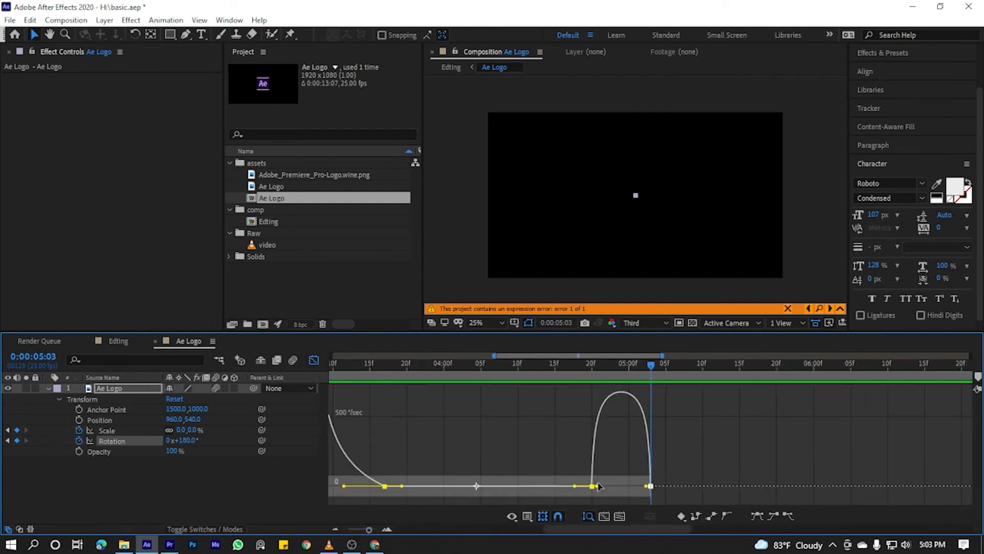
pyautogui.moveTo(601, 490); pyautogui.dragTo(624, 484)
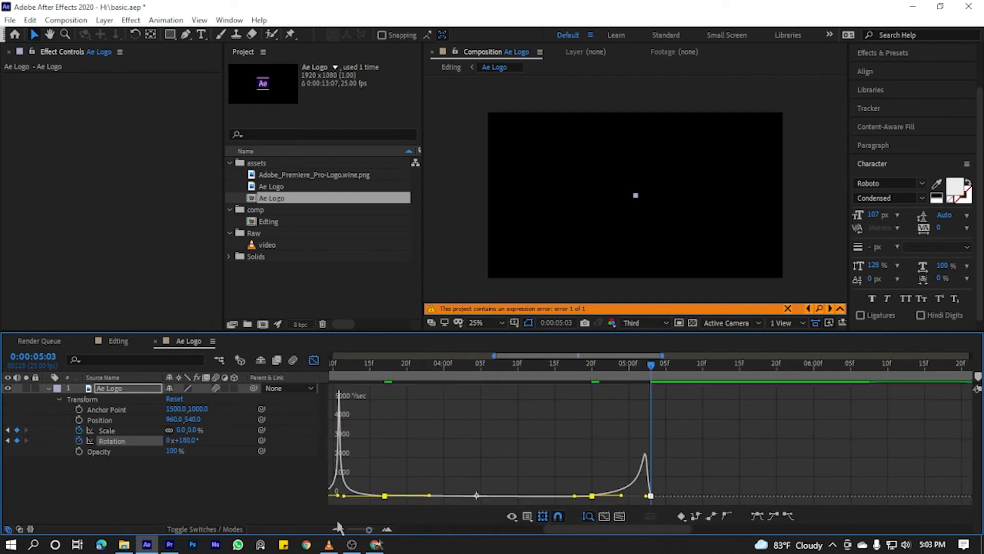
pyautogui.click(314, 360)
pyautogui.press('space')
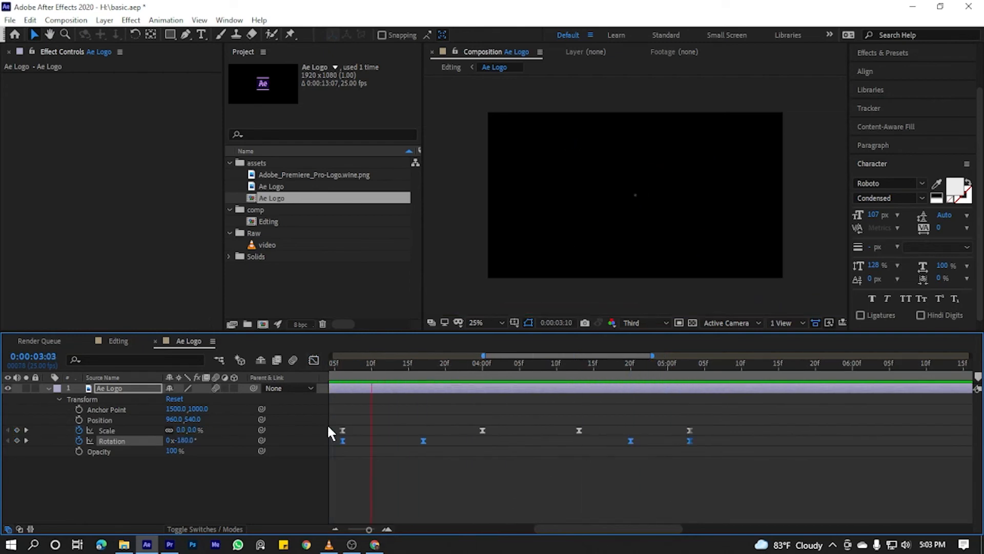
# Review the logo's entrance and exit in its own composition and over the video in the Edting composition.
pyautogui.moveTo(547, 527); pyautogui.dragTo(522, 531)
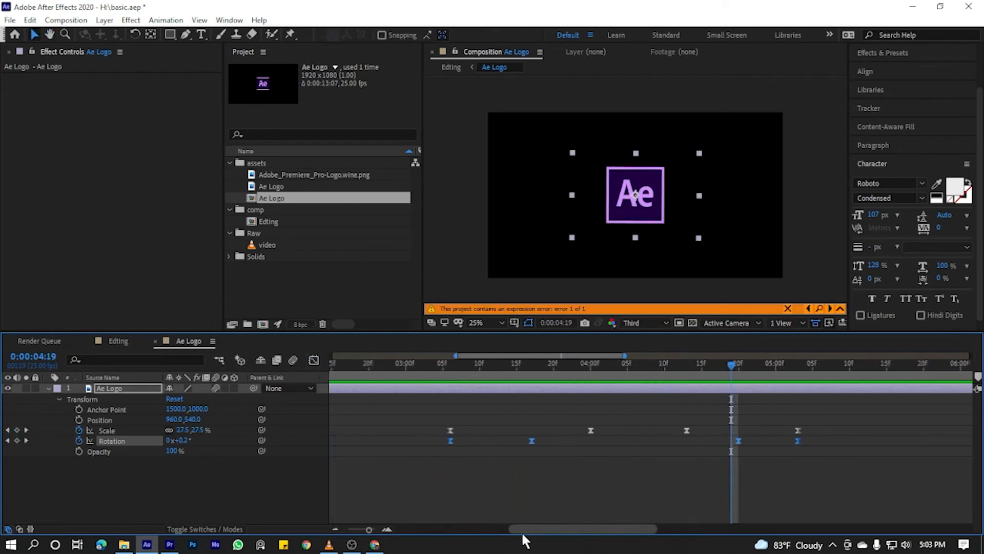
pyautogui.moveTo(369, 529); pyautogui.dragTo(363, 532)
pyautogui.moveTo(500, 368); pyautogui.dragTo(491, 399)
pyautogui.click(420, 477)
pyautogui.press('space')
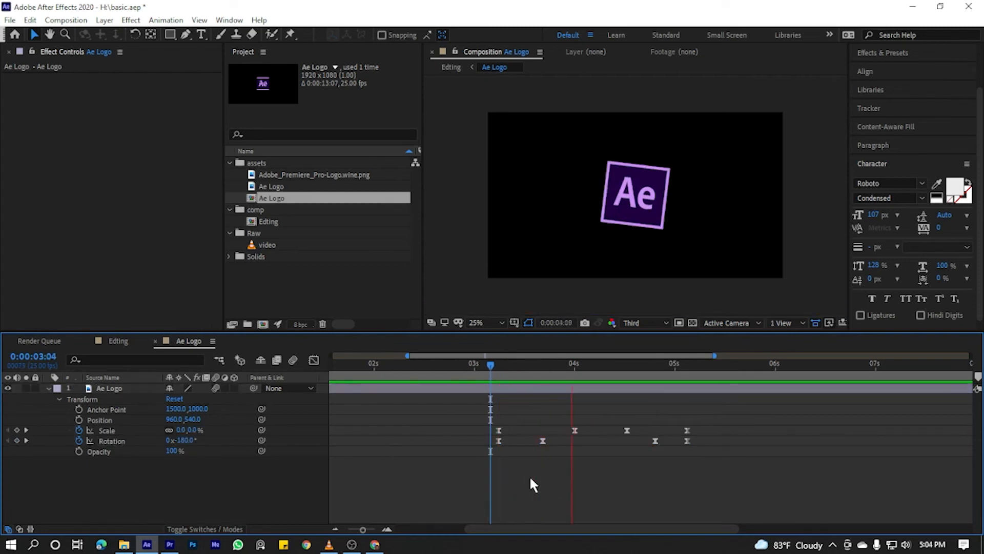
pyautogui.press('space')
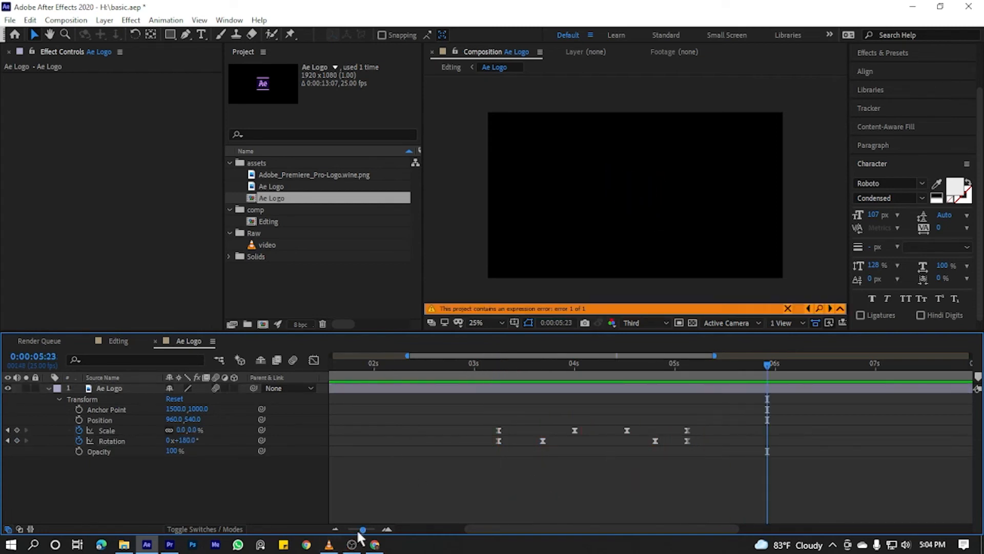
pyautogui.click(118, 340)
pyautogui.moveTo(418, 366); pyautogui.dragTo(333, 385)
pyautogui.press('space')
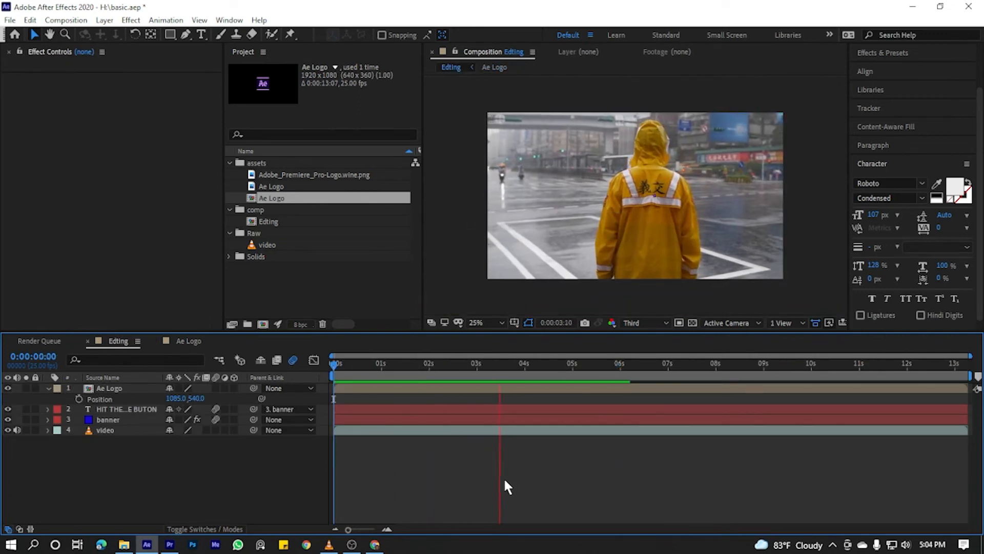
pyautogui.moveTo(332, 362); pyautogui.dragTo(573, 381)
pyautogui.click(189, 341)
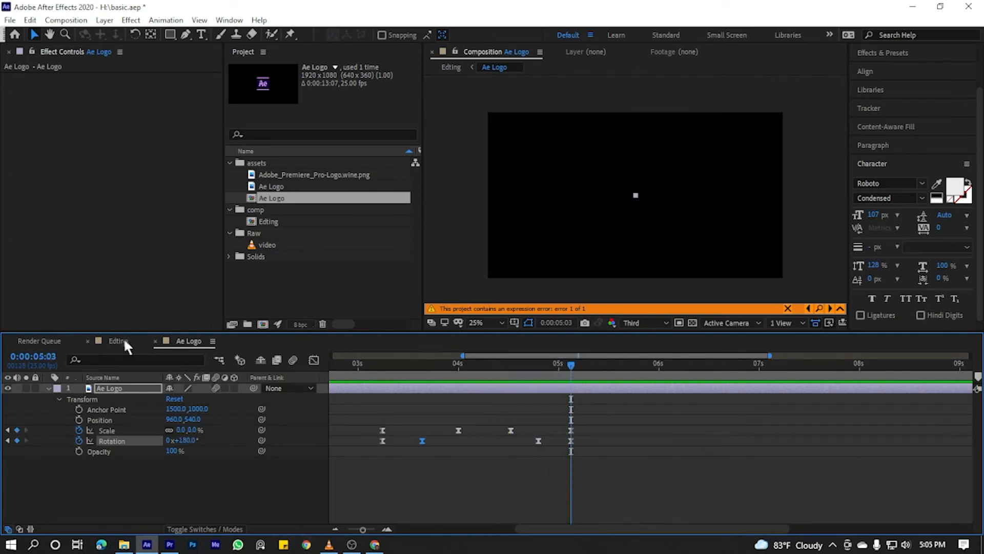
pyautogui.click(125, 341)
# End the Edting composition's work area at 0:00:06:00, trim the composition to it and play it from the start.
pyautogui.click(133, 391)
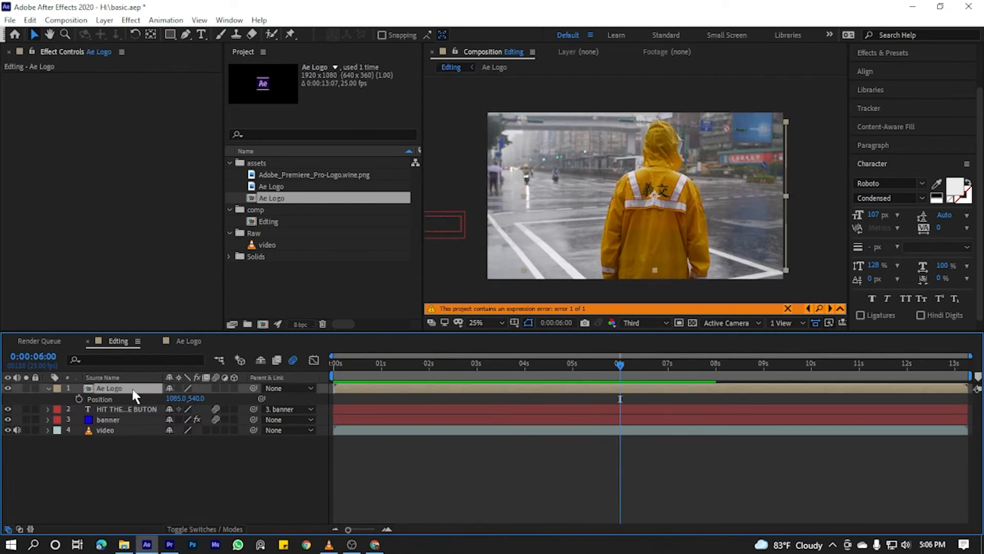
pyautogui.press('s')
pyautogui.click(396, 457)
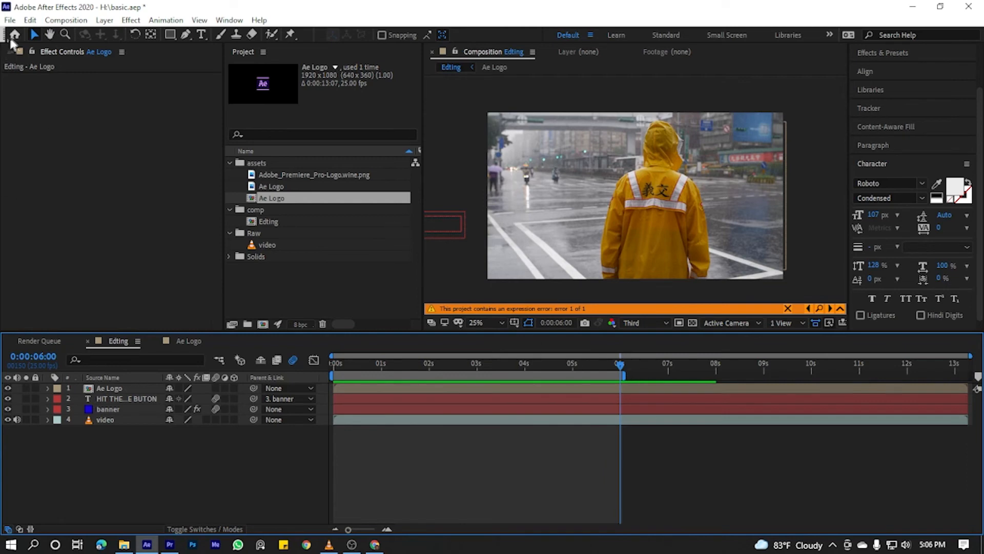
pyautogui.click(66, 20)
pyautogui.click(90, 78)
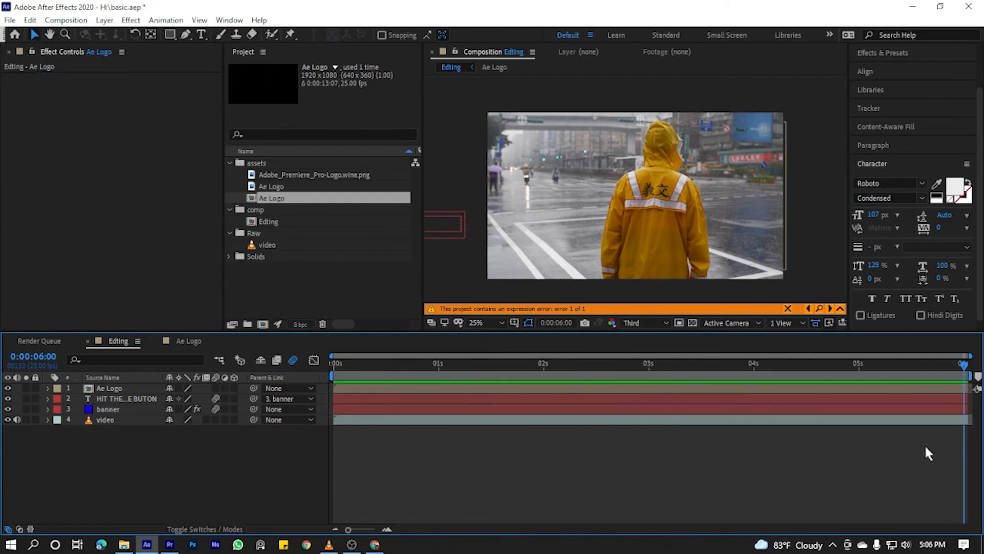
pyautogui.press('Home')
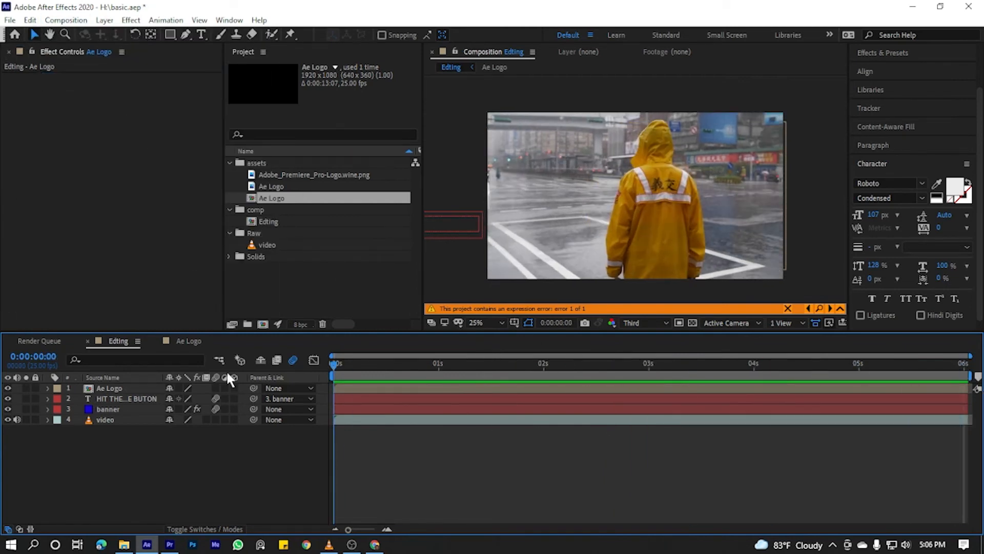
pyautogui.press('space')
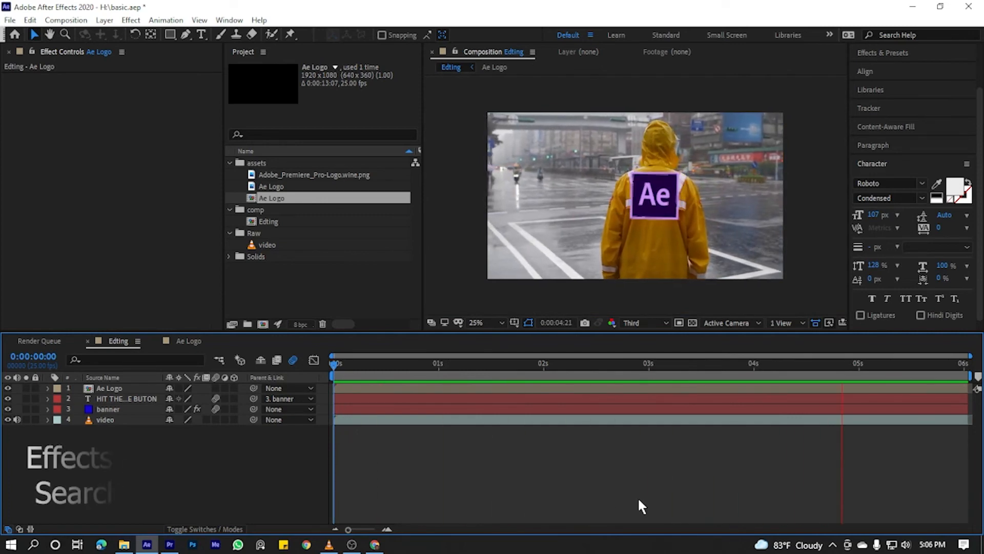
# Apply the Stylize Glow effect to the Ae Logo layer and scrub to about 0:00:04:02 to check it.
pyautogui.click(889, 124)
pyautogui.click(890, 107)
pyautogui.click(898, 122)
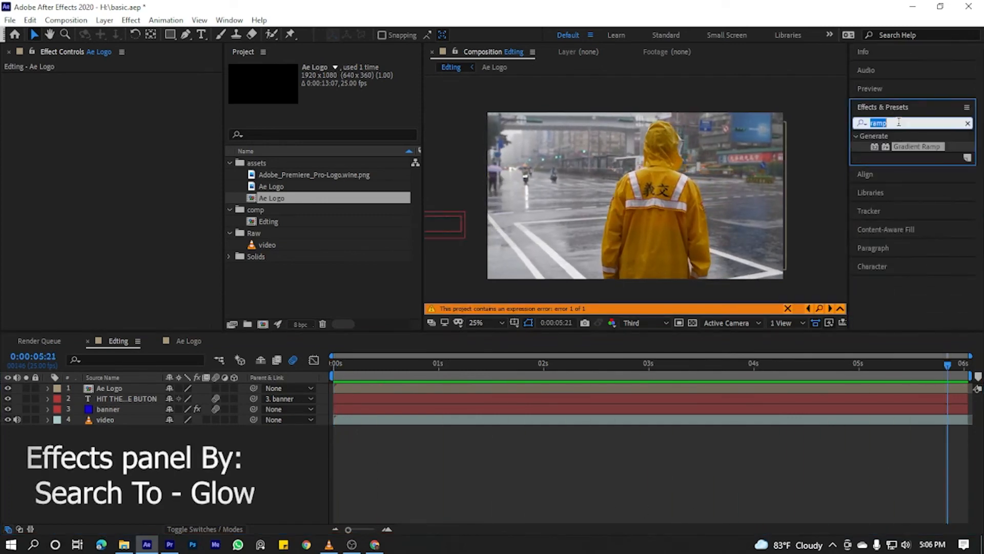
pyautogui.write('glow')
pyautogui.scroll(-3, 918, 219)
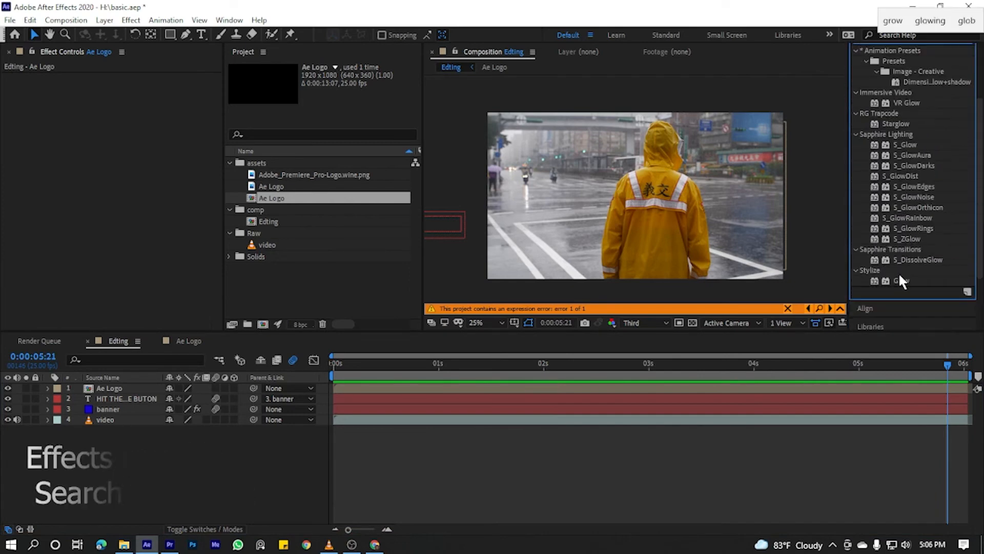
pyautogui.moveTo(897, 280); pyautogui.dragTo(119, 394)
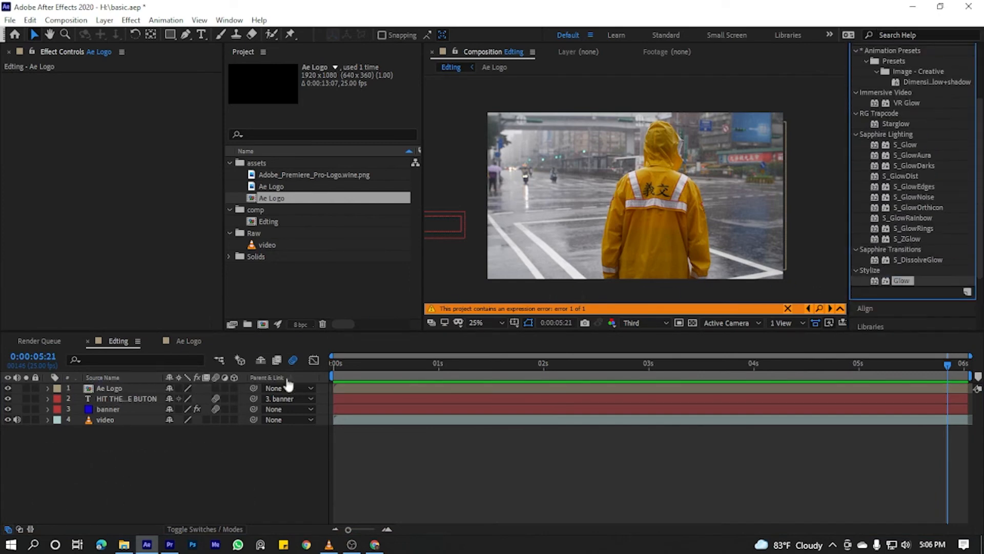
pyautogui.moveTo(288, 385); pyautogui.dragTo(288, 388)
pyautogui.moveTo(435, 364); pyautogui.dragTo(775, 368)
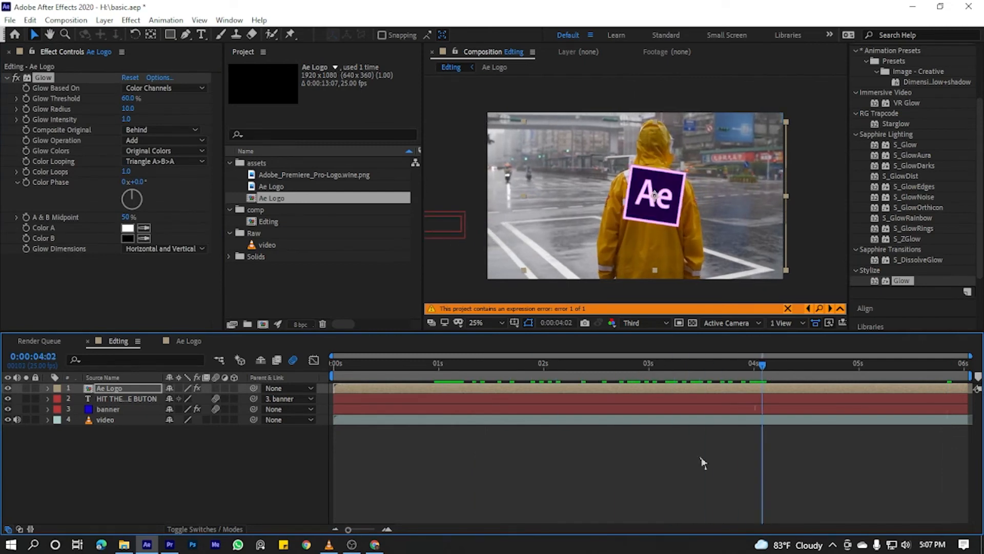
# Set the logo's Glow Radius to 185 and its Glow Intensity to 2.3.
pyautogui.click(128, 109)
pyautogui.write('1')
pyautogui.press('Return')
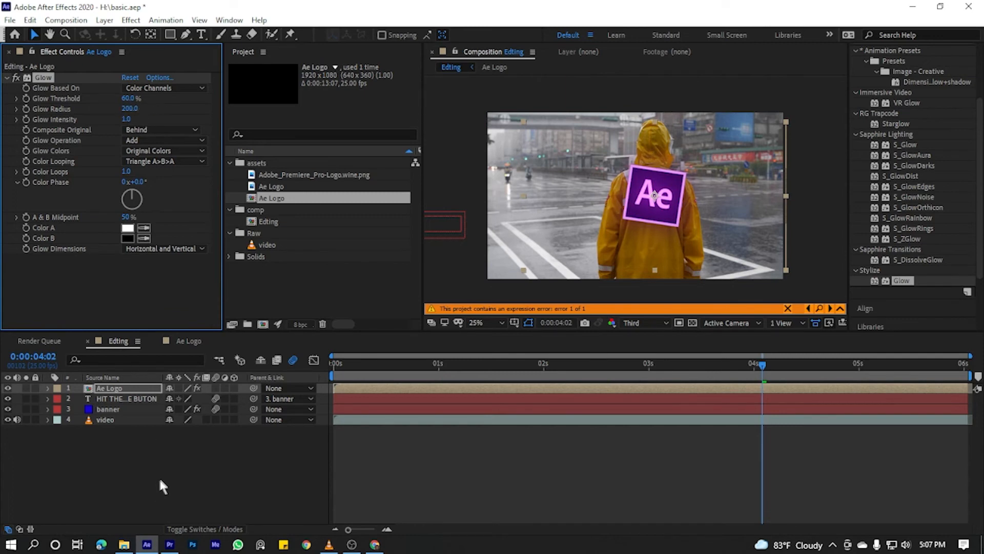
pyautogui.moveTo(126, 119); pyautogui.dragTo(141, 119)
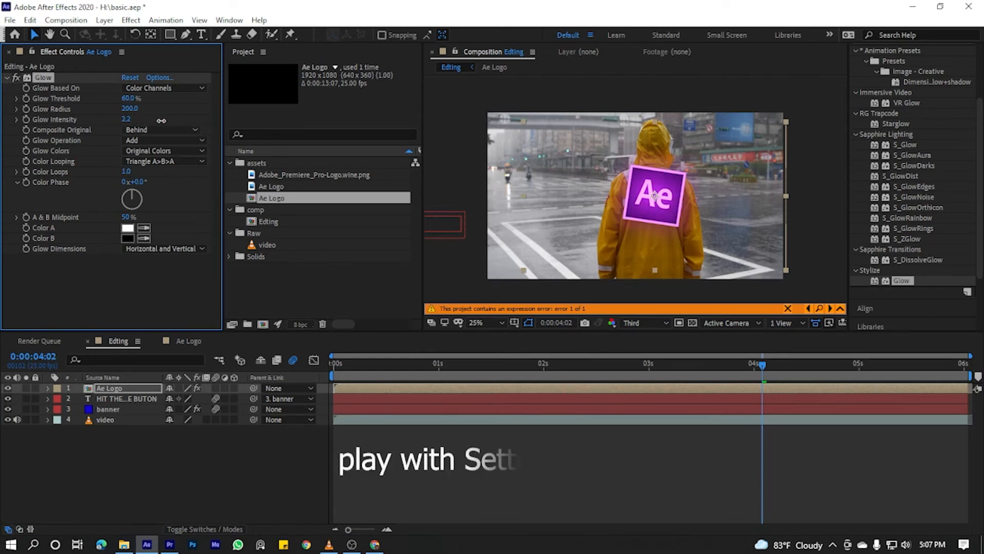
pyautogui.moveTo(126, 119); pyautogui.dragTo(73, 110)
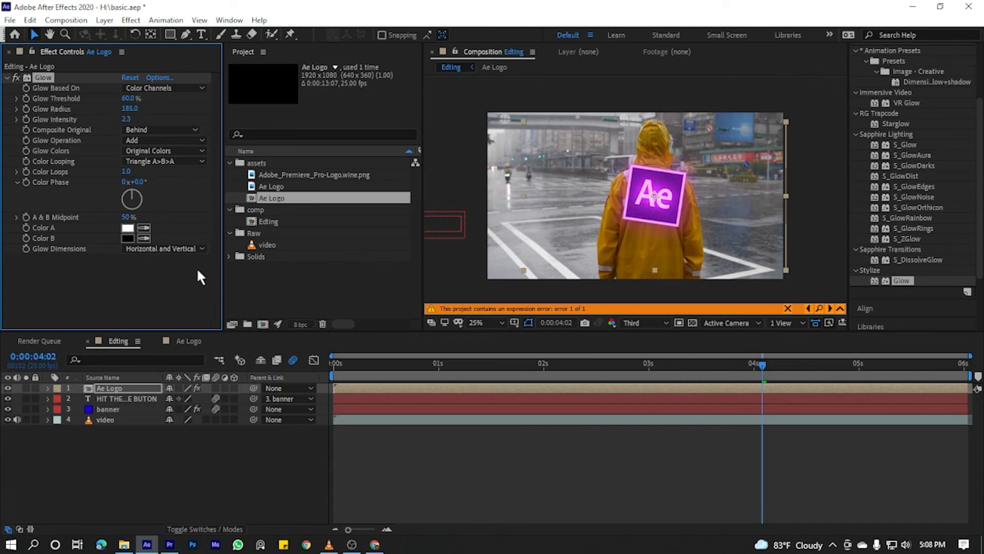
pyautogui.click(202, 300)
pyautogui.click(468, 408)
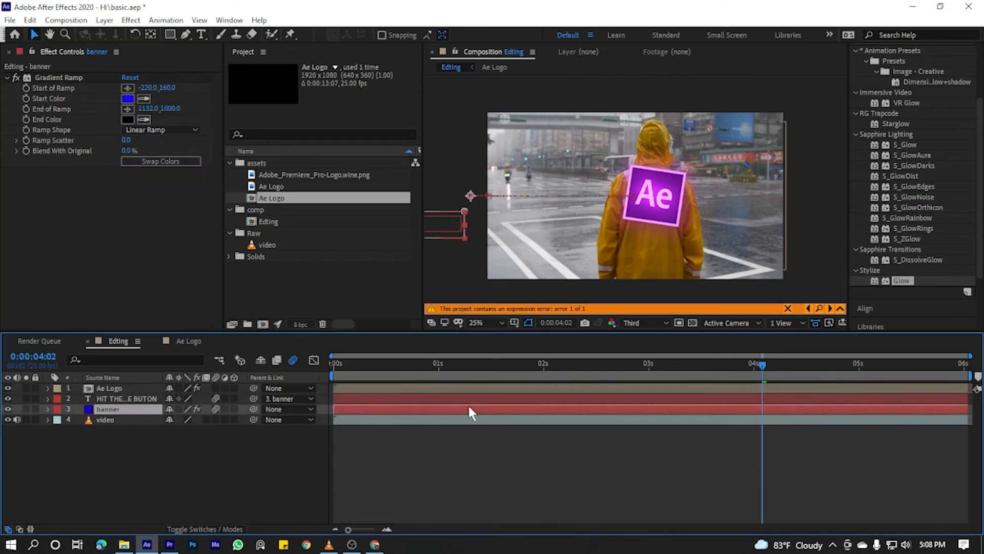
# Set the Ae Logo layer's blending mode to Add and scrub to 0:00:04:14 to check the look.
pyautogui.click(108, 388)
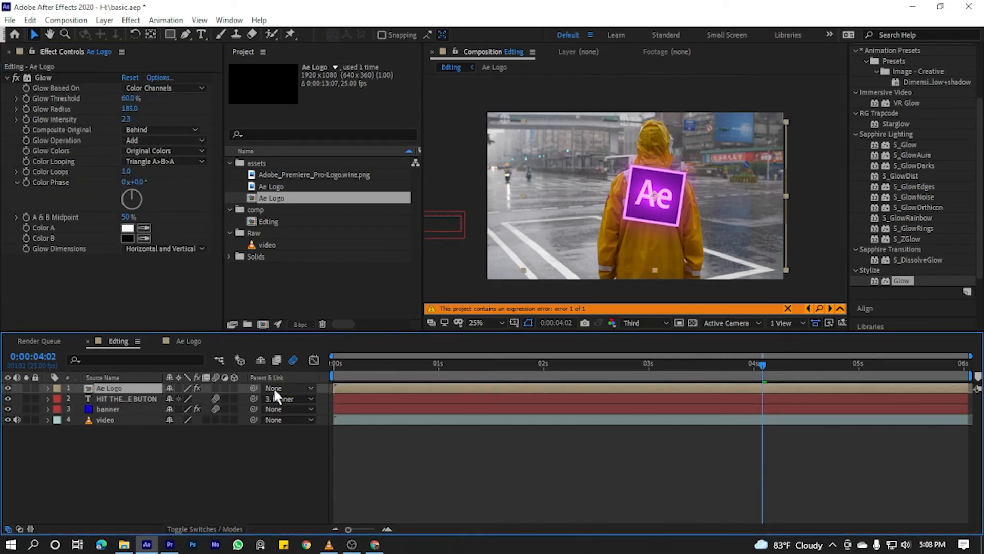
pyautogui.click(205, 529)
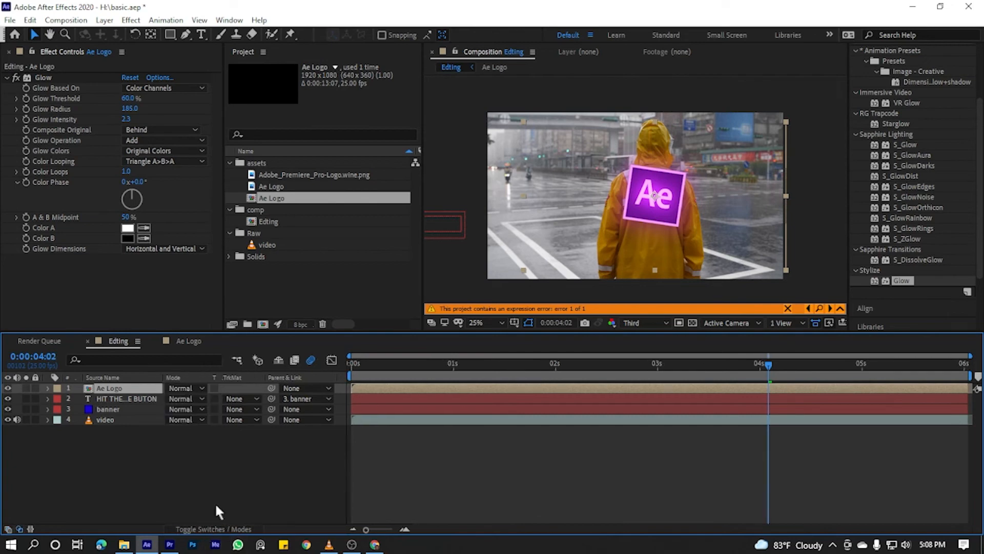
pyautogui.click(184, 388)
pyautogui.click(220, 205)
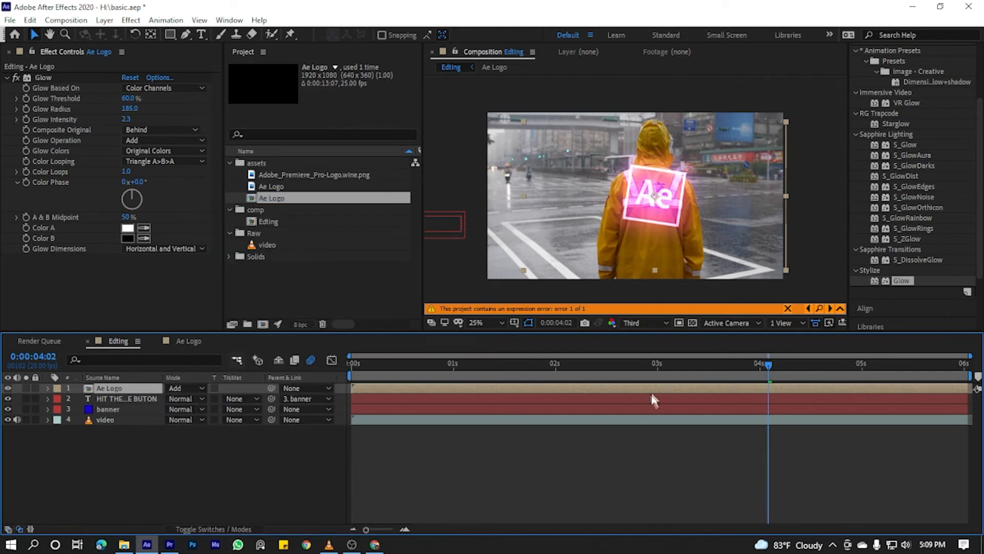
pyautogui.moveTo(769, 364); pyautogui.dragTo(810, 391)
# Create an adjustment layer named color and place it directly above the video layer.
pyautogui.rightClick(212, 464)
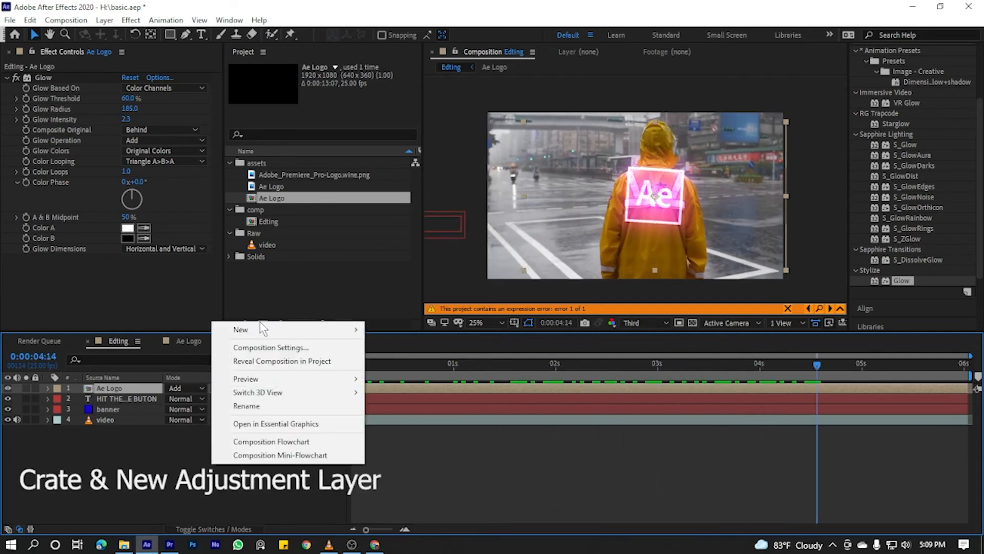
pyautogui.moveTo(302, 333)
pyautogui.click(410, 429)
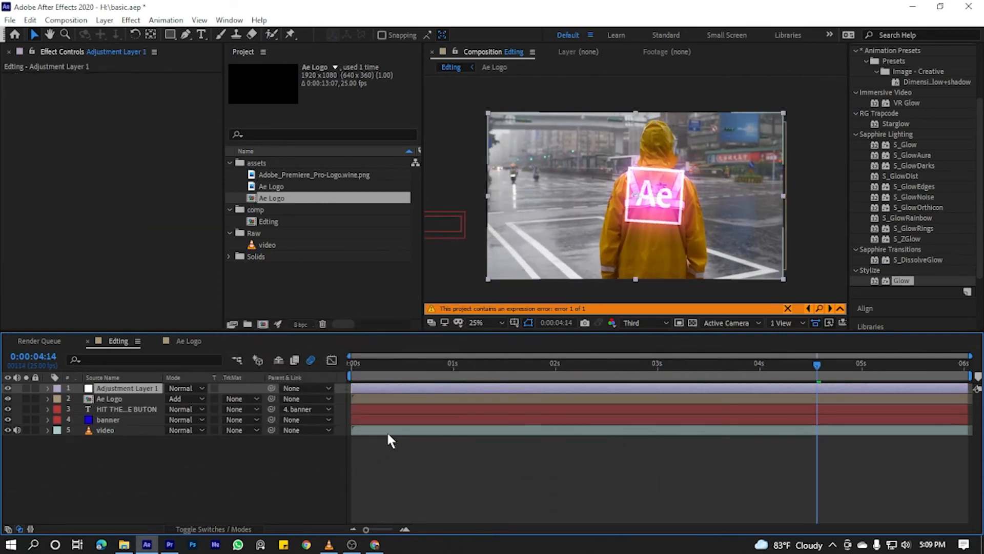
pyautogui.press('Return')
pyautogui.write('color')
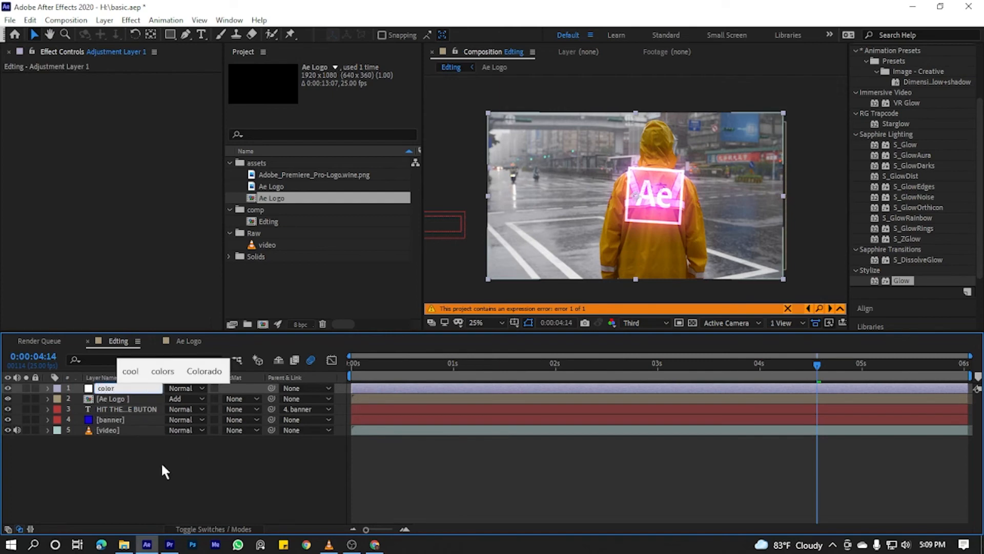
pyautogui.press('Return')
pyautogui.moveTo(109, 388); pyautogui.dragTo(114, 424)
# Search the effects for "cur" and apply the Curves effect to the color adjustment layer.
pyautogui.scroll(3, 904, 107)
pyautogui.click(908, 123)
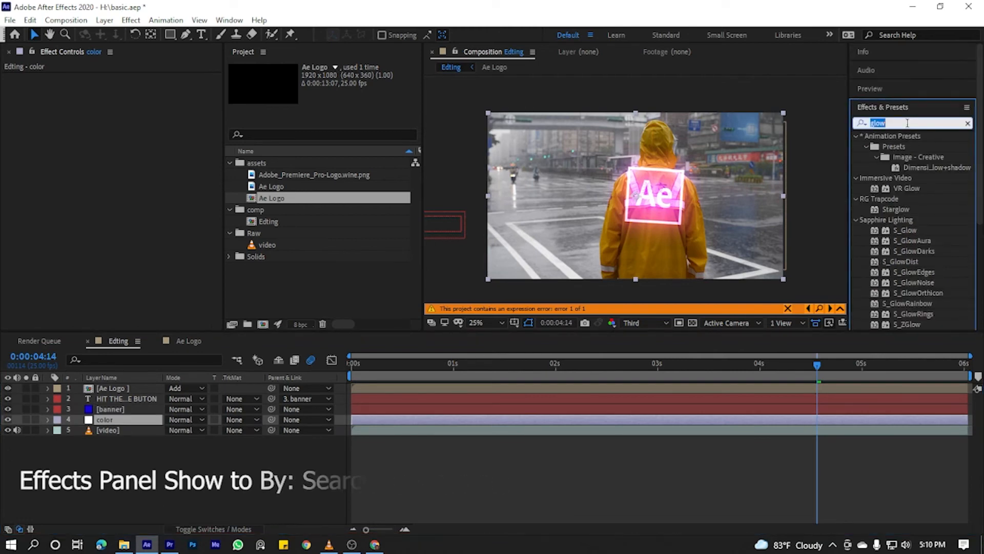
pyautogui.write('cur')
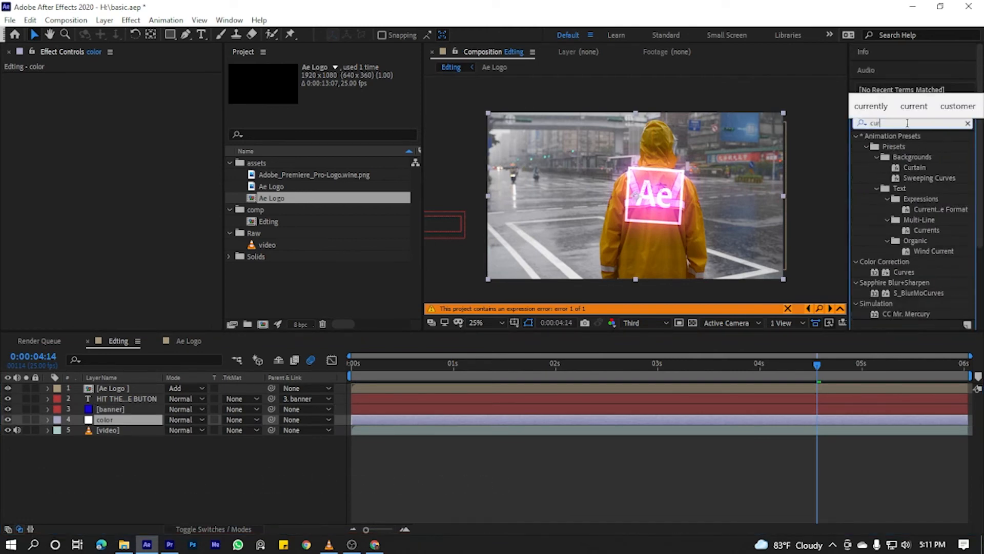
pyautogui.scroll(-3, 938, 290)
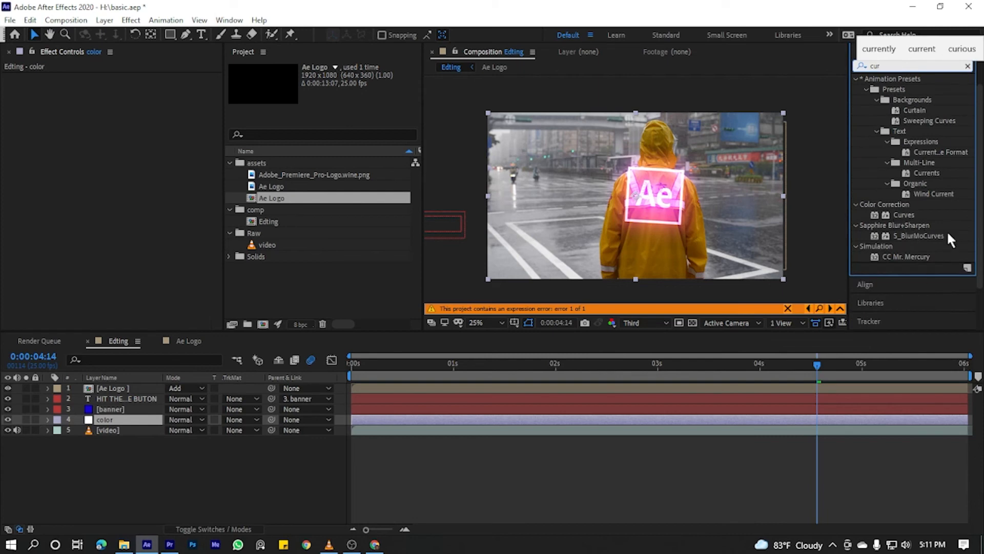
pyautogui.moveTo(900, 214); pyautogui.dragTo(110, 420)
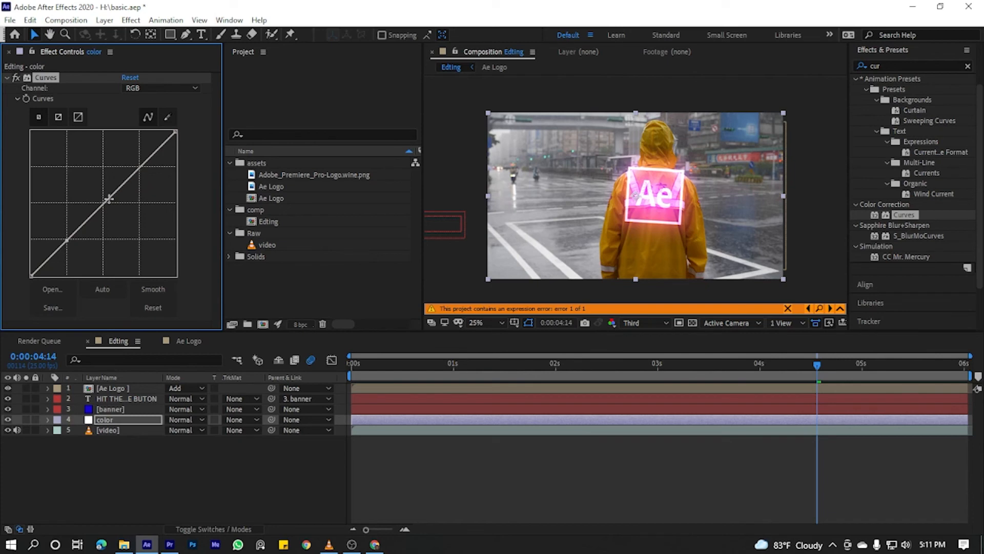
# Shape the color layer's RGB curve into a gentle S, compare the footage with and without Curves, and lower the curve's midpoint slightly.
pyautogui.click(153, 307)
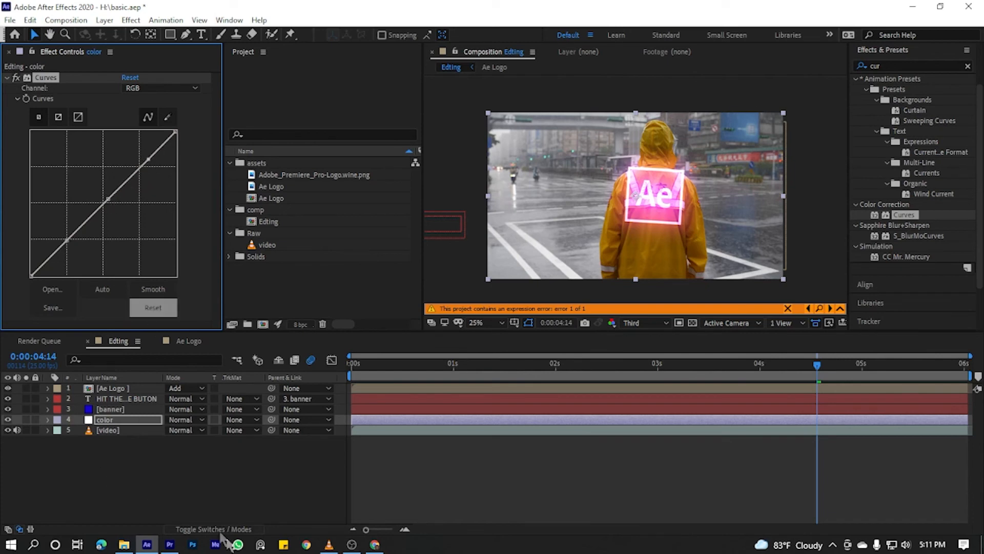
pyautogui.moveTo(67, 240); pyautogui.dragTo(71, 247)
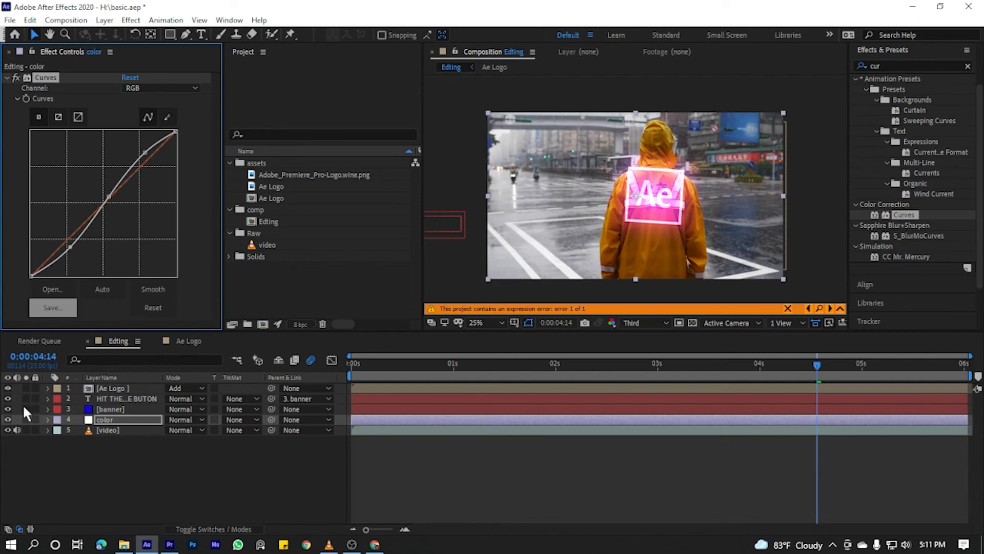
pyautogui.click(16, 77)
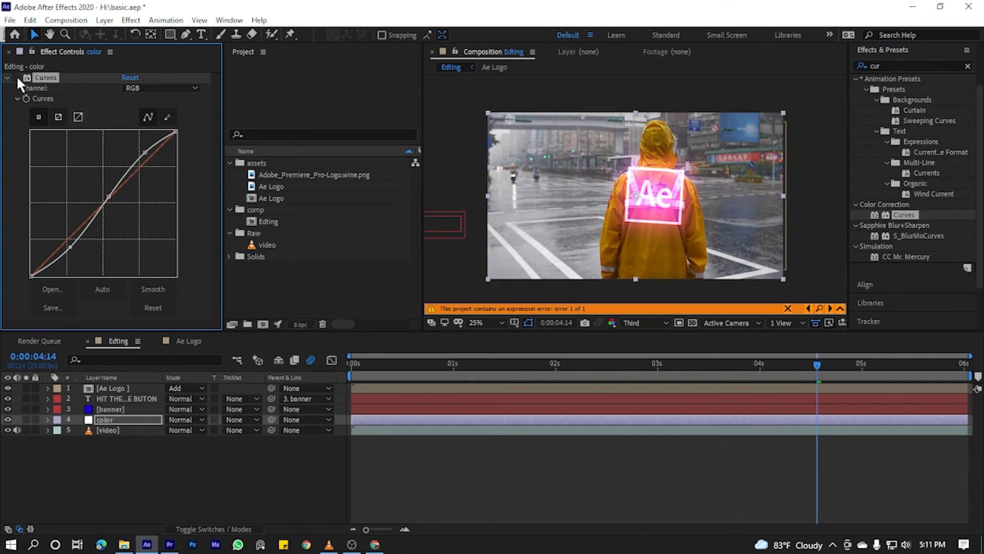
pyautogui.click(17, 77)
pyautogui.click(16, 78)
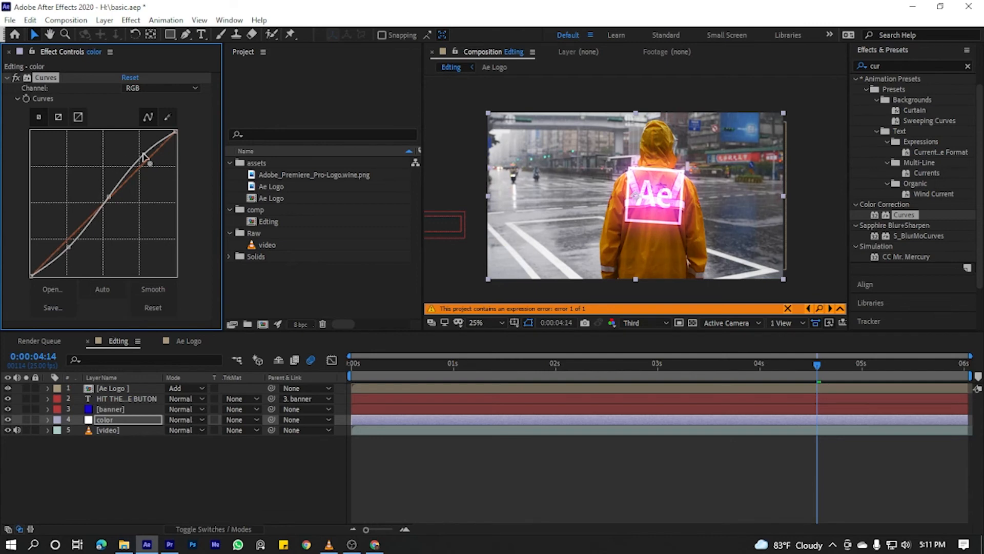
pyautogui.moveTo(110, 200); pyautogui.dragTo(105, 211)
pyautogui.moveTo(71, 250); pyautogui.dragTo(68, 248)
# Search the effects for "drop" and apply Perspective's Drop Shadow to the banner layer.
pyautogui.click(877, 66)
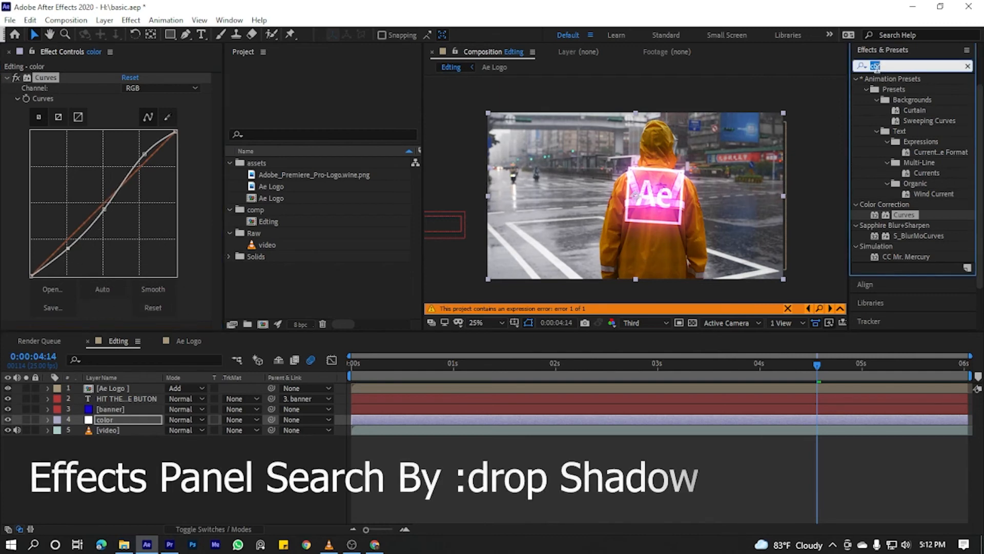
pyautogui.write('drop')
pyautogui.moveTo(914, 225); pyautogui.dragTo(113, 410)
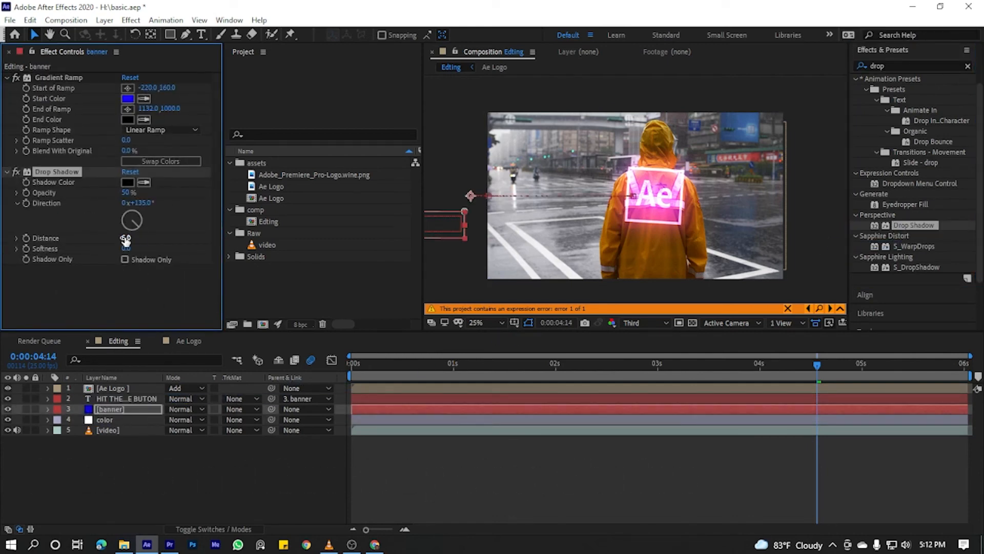
# Set the banner shadow's Distance to 37 and Softness to 70 at 0:00:00:24, and preview the composition from the start.
pyautogui.moveTo(433, 362); pyautogui.dragTo(449, 363)
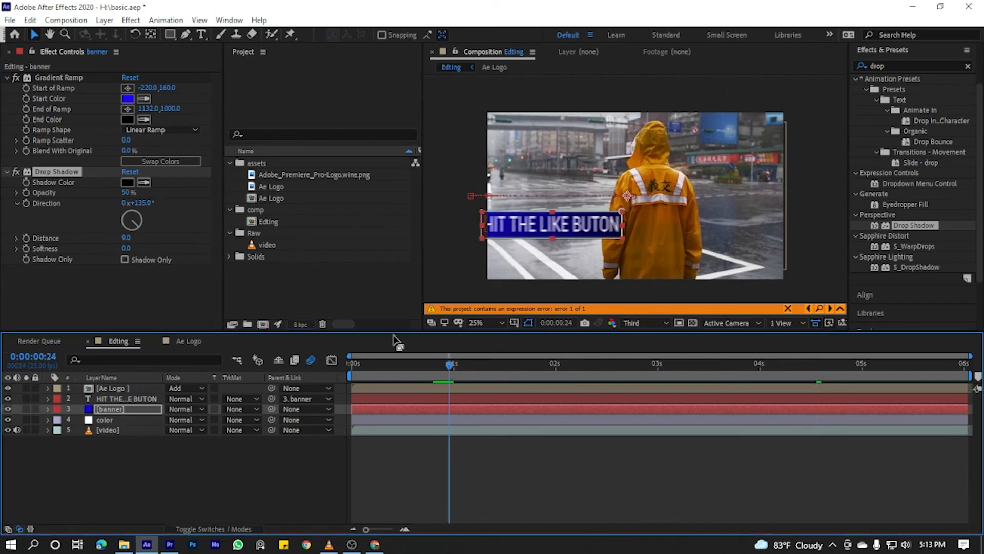
pyautogui.moveTo(125, 239); pyautogui.dragTo(140, 242)
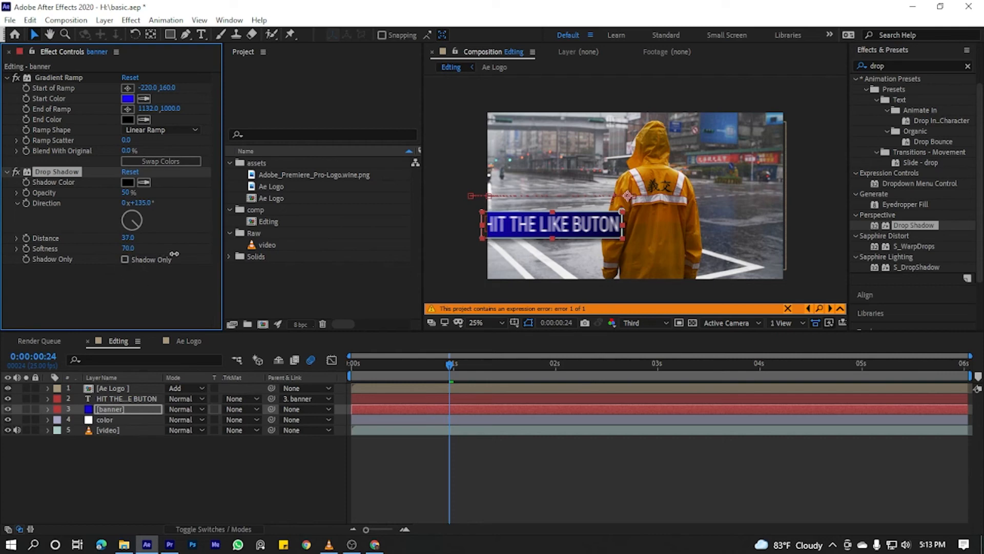
pyautogui.moveTo(450, 364); pyautogui.dragTo(351, 364)
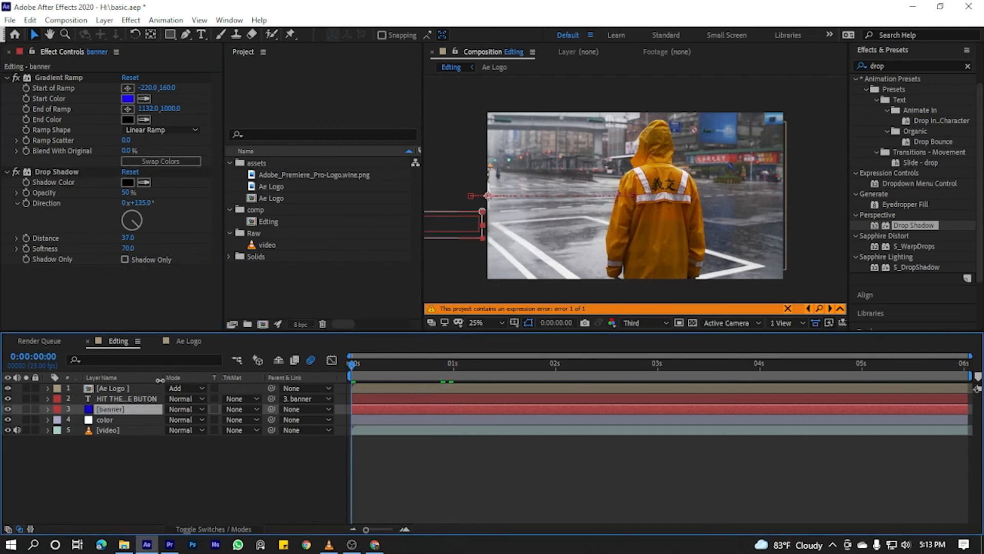
pyautogui.press('space')
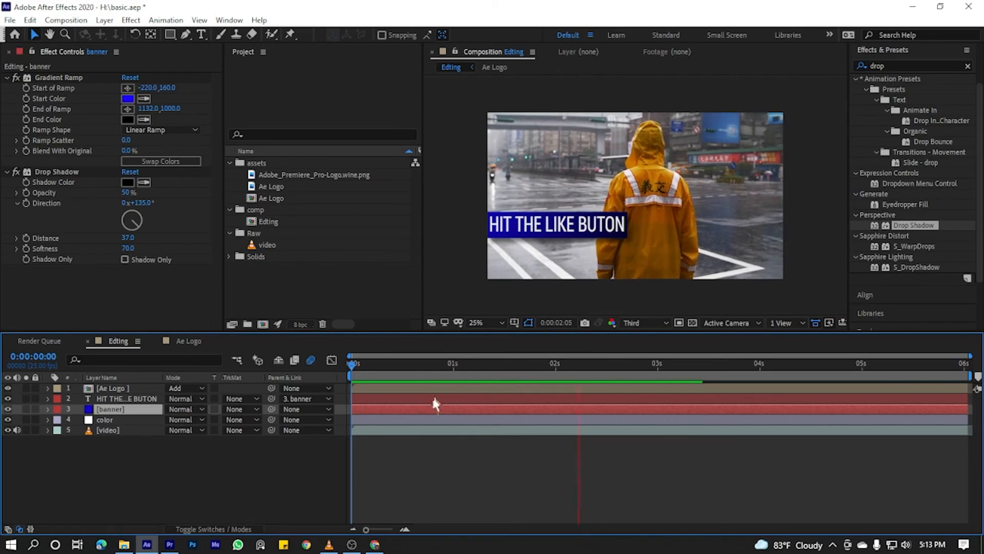
pyautogui.press('space')
# Import the slow-trap-18565 audio from the intro folder in D:\video\background and add it as the lowest layer of the Editing composition.
pyautogui.doubleClick(295, 293)
pyautogui.click(60, 327)
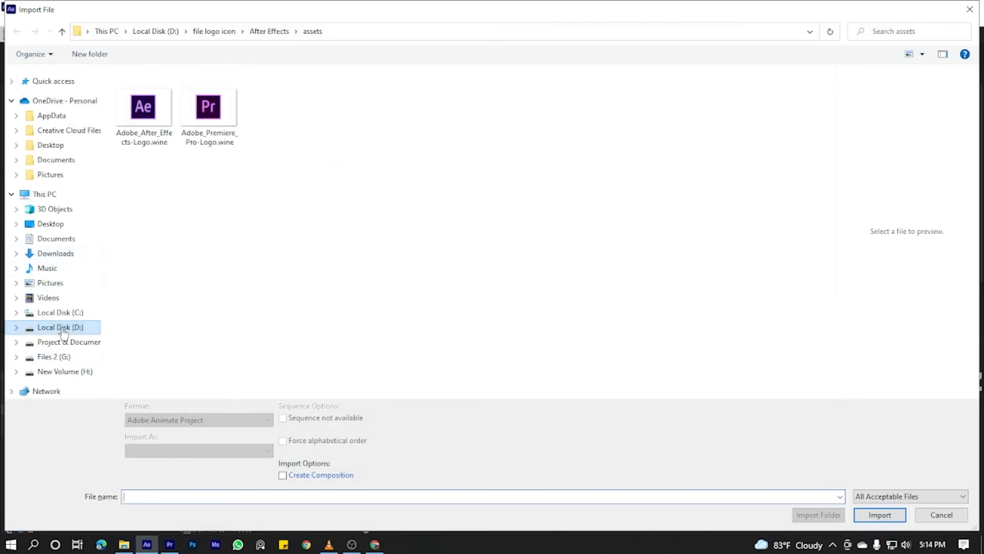
pyautogui.doubleClick(209, 264)
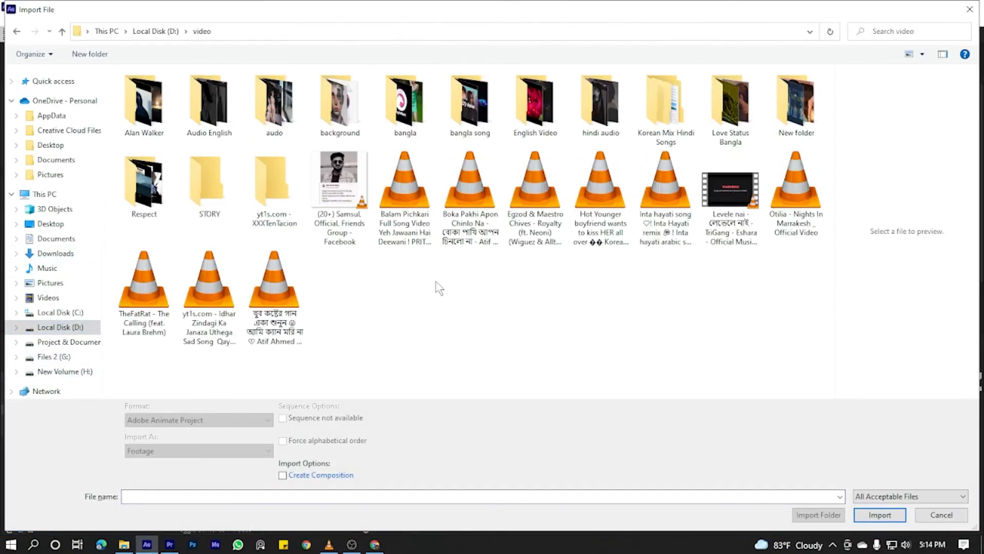
pyautogui.doubleClick(340, 103)
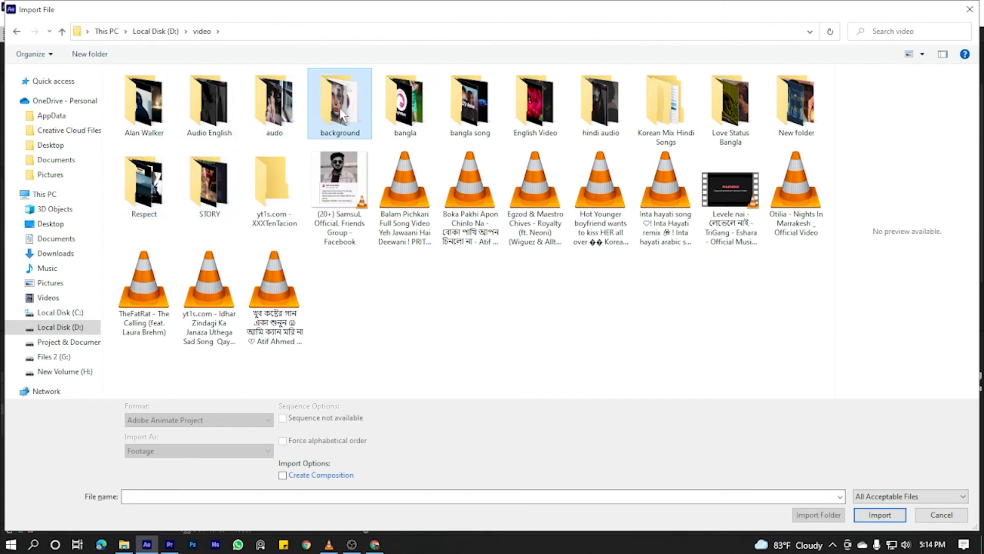
pyautogui.doubleClick(153, 154)
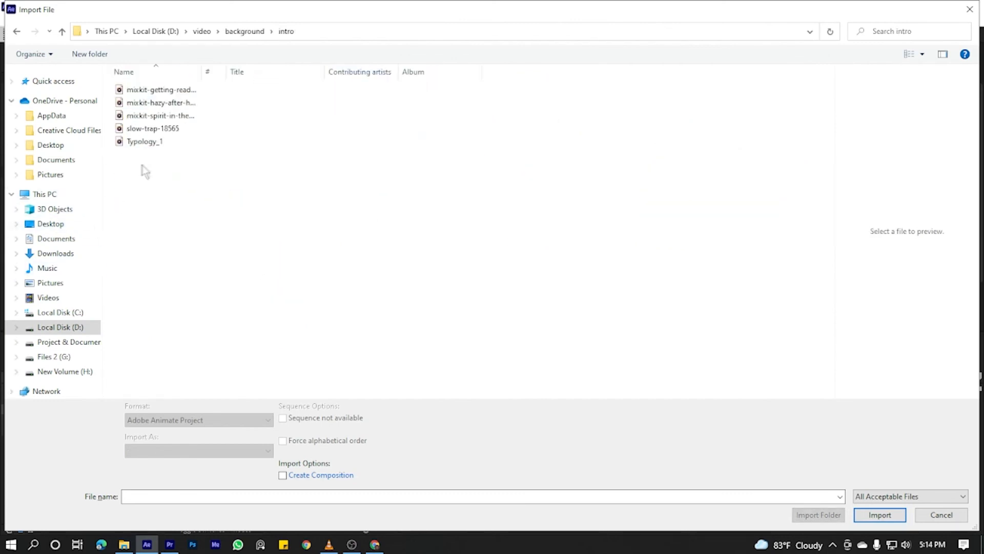
pyautogui.click(157, 132)
pyautogui.click(880, 515)
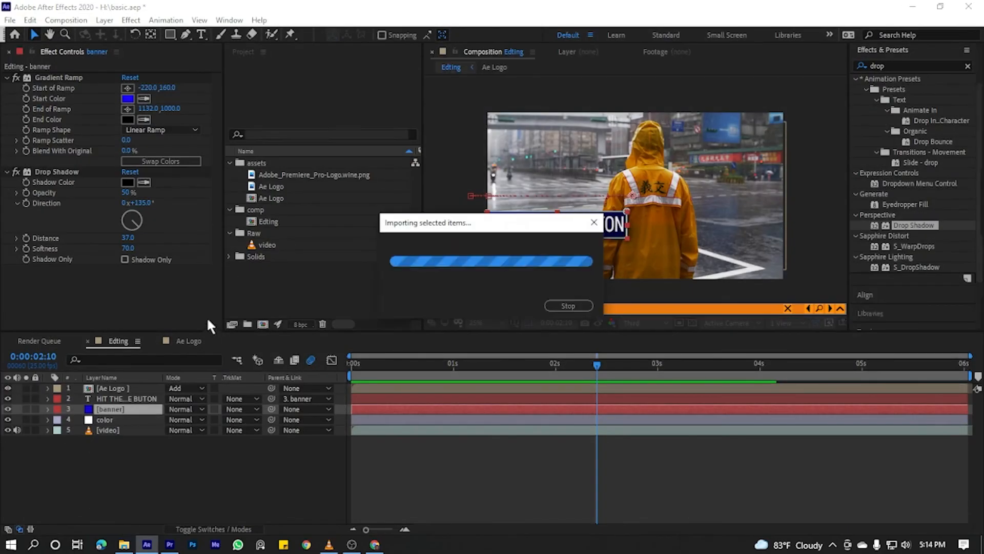
pyautogui.moveTo(277, 256); pyautogui.dragTo(153, 474)
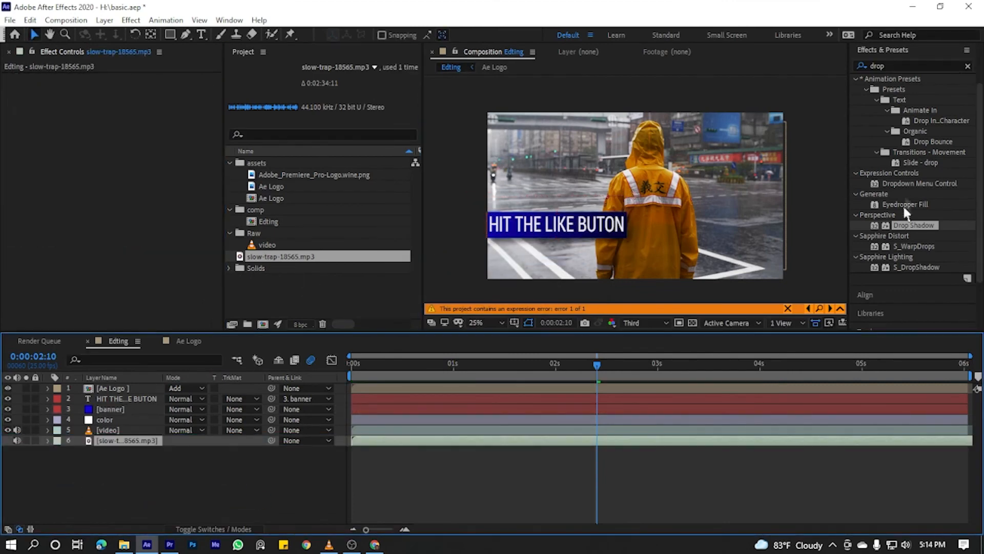
# Clear the effects search and raise the slow-trap-18565.mp3 layer's audio level to 6.5 dB.
pyautogui.click(967, 66)
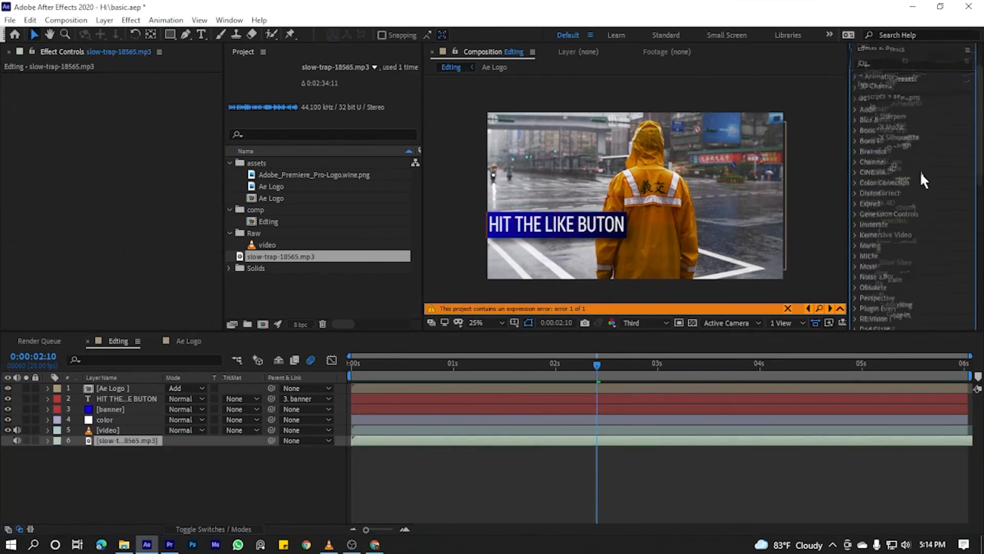
pyautogui.scroll(3, 920, 171)
pyautogui.click(883, 71)
pyautogui.moveTo(920, 170); pyautogui.dragTo(920, 126)
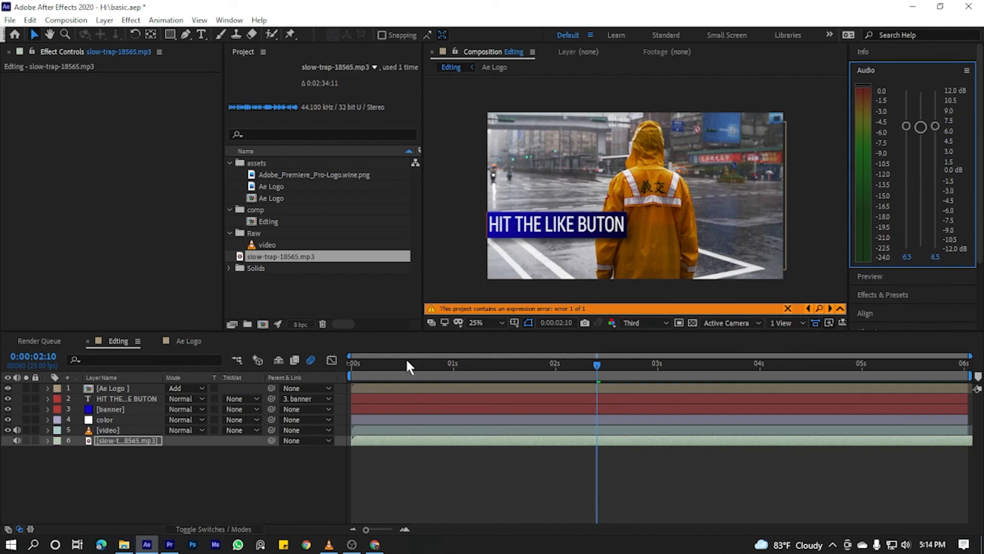
# Play the composition from the start several times to check the animation with the music.
pyautogui.click(337, 444)
pyautogui.press('Home')
pyautogui.press('space')
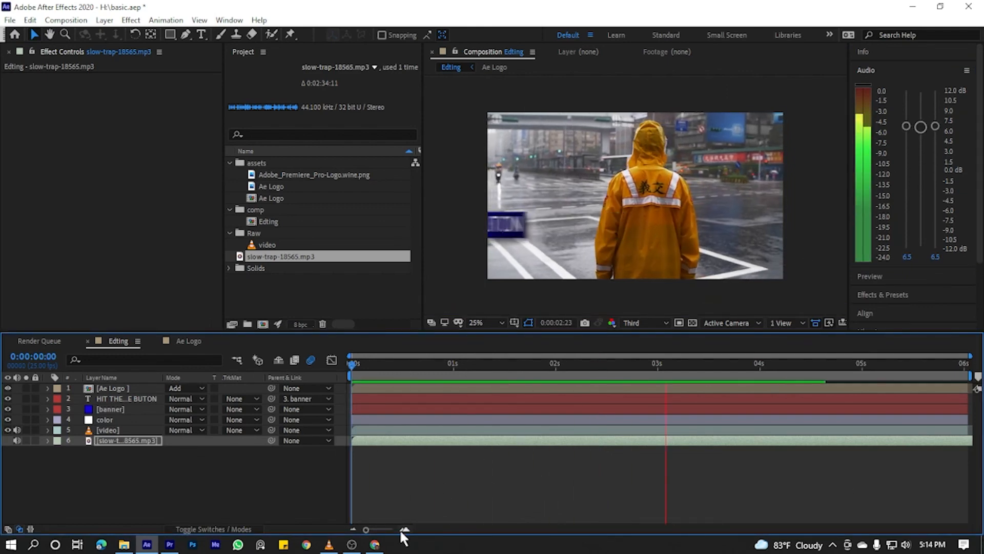
pyautogui.press('space')
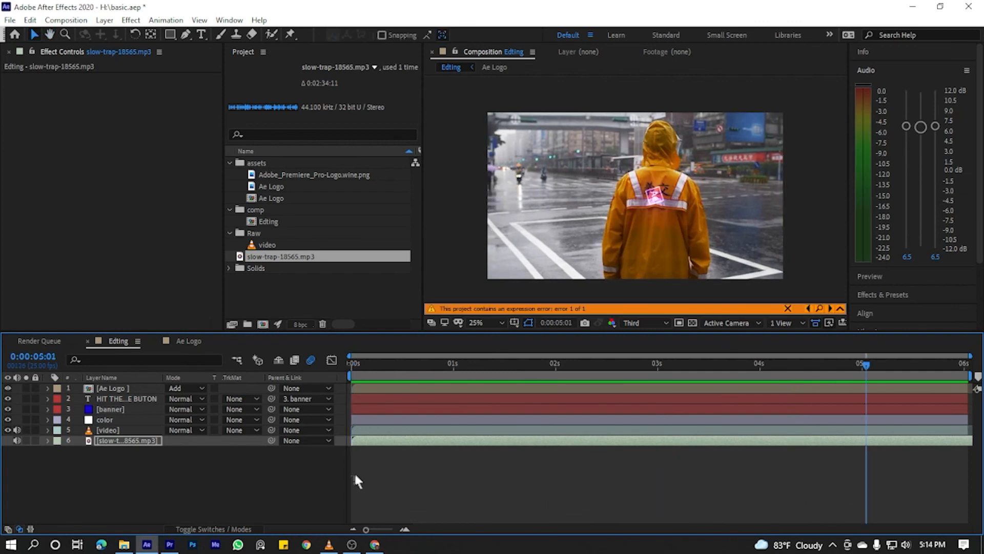
pyautogui.press('space')
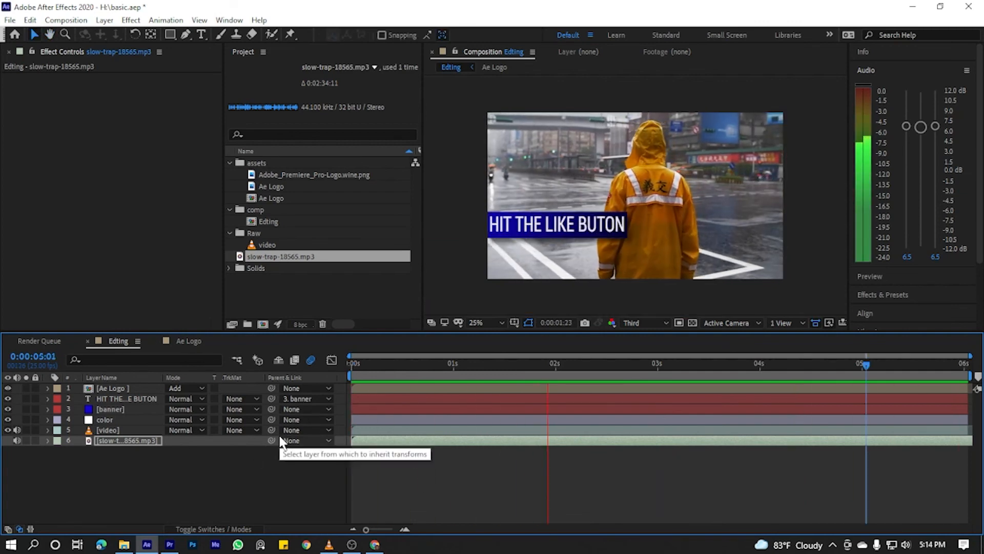
pyautogui.press('space')
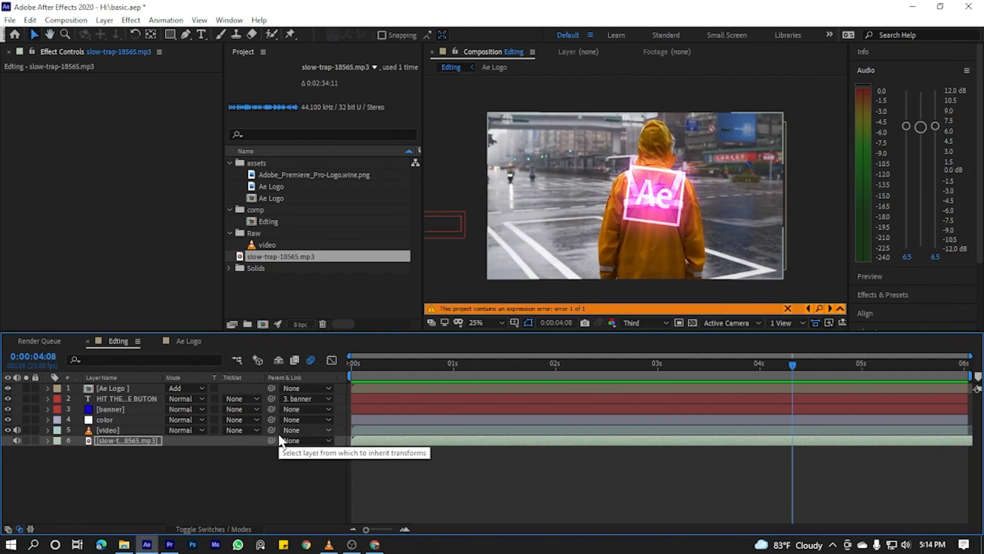
pyautogui.press('space')
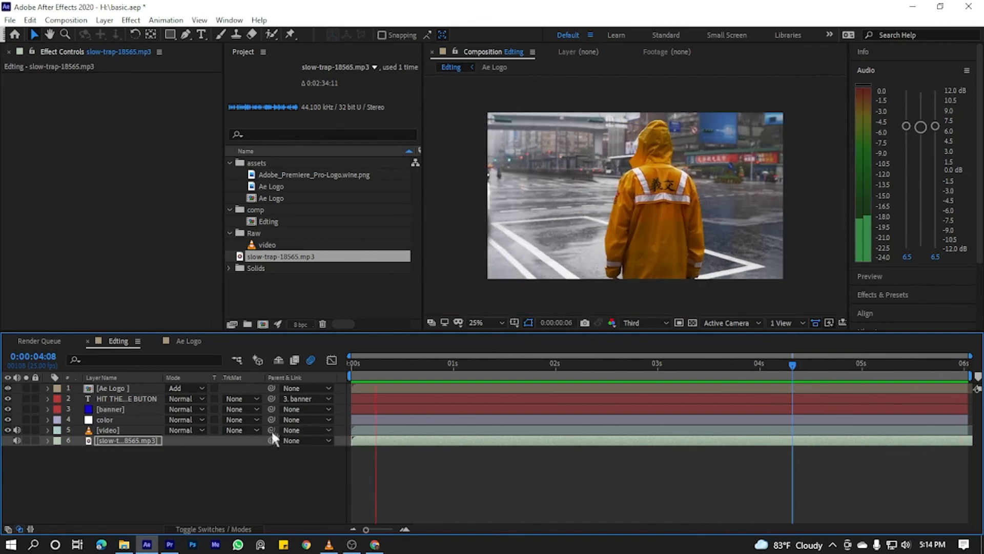
pyautogui.click(381, 365)
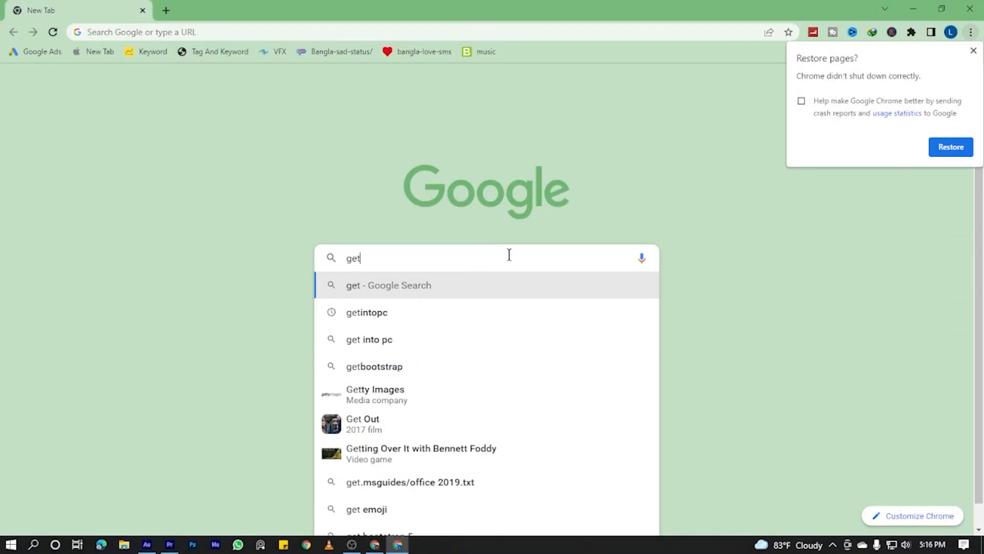
# Switch to Google Chrome, search for getintopc, and open the Get Into PC website.
pyautogui.write('intopc')
pyautogui.press('Return')
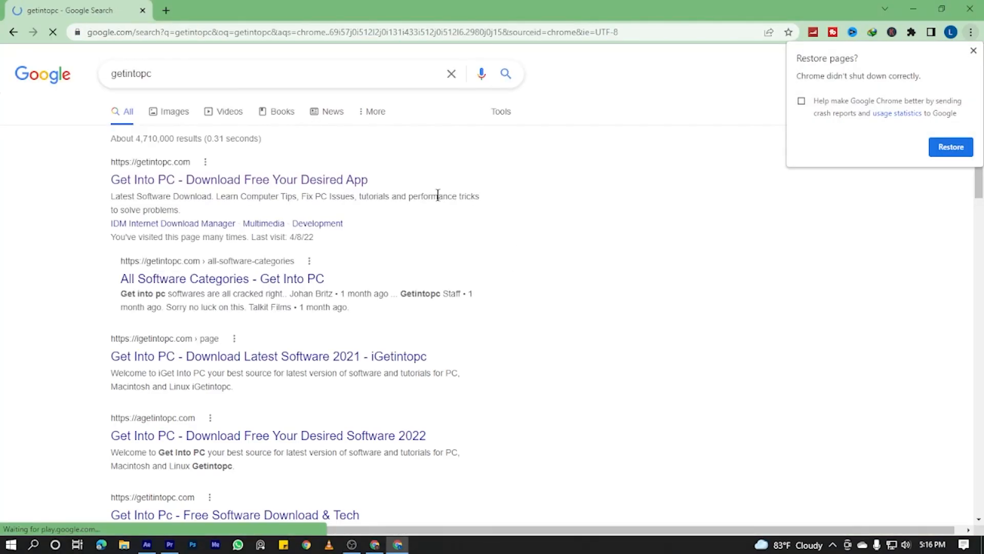
pyautogui.click(245, 288)
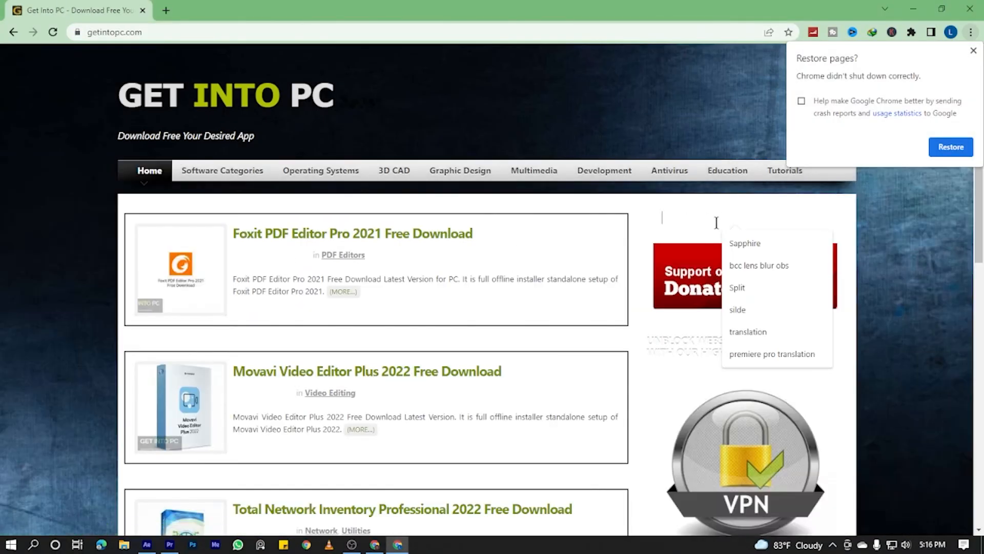
# Search the Get Into PC site for "adobe encoder media".
pyautogui.write('adobe')
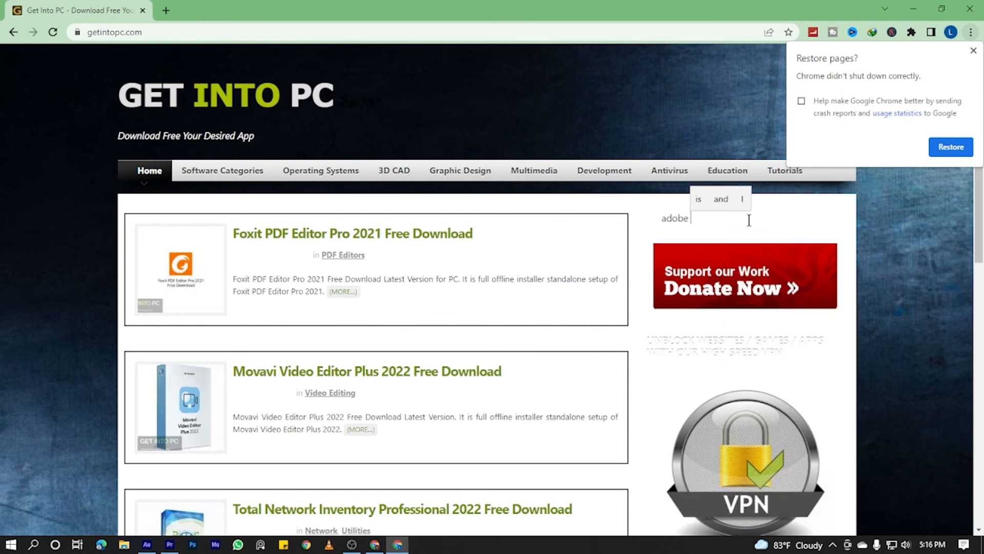
pyautogui.write(' encoder')
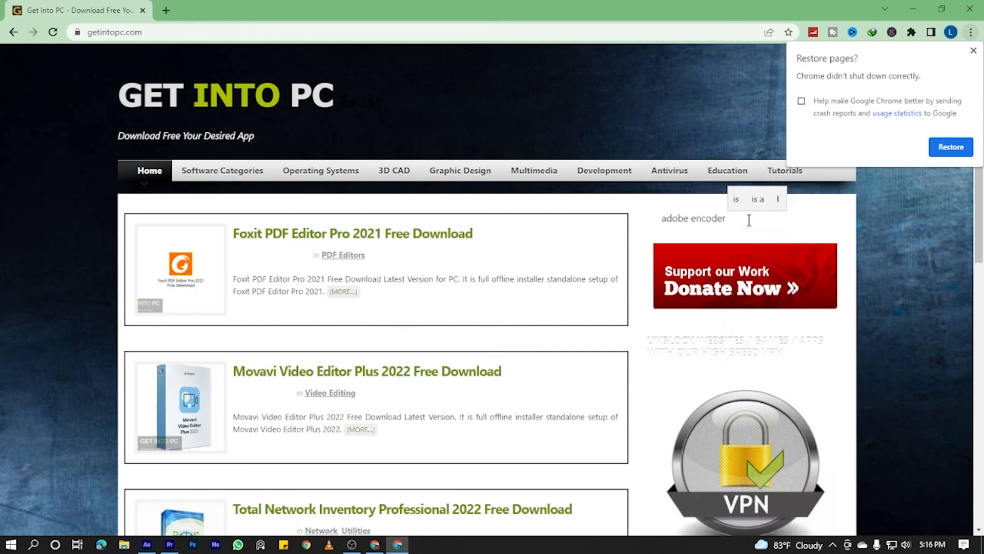
pyautogui.write(' media')
pyautogui.press('Return')
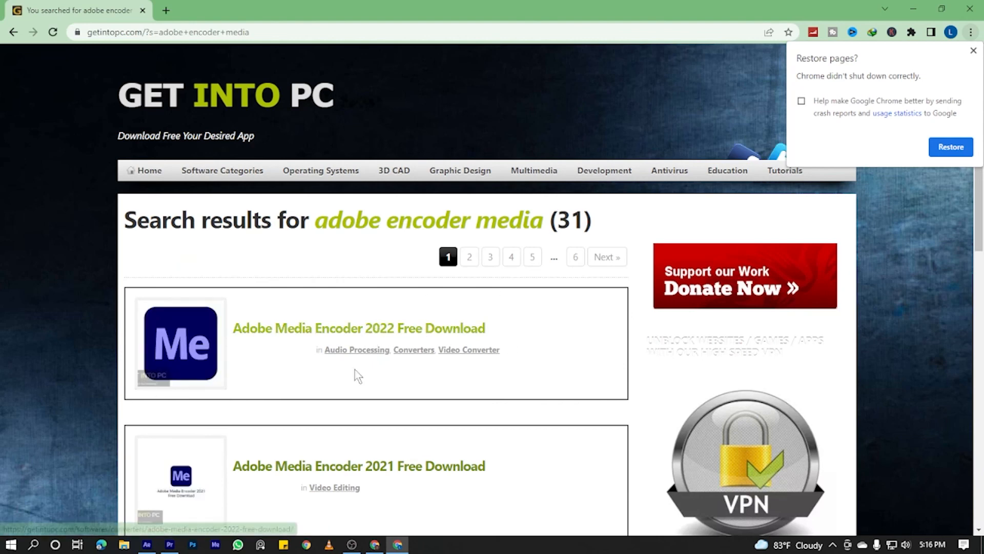
# Look at the Adobe Media Encoder CC 2020 page and return to the search results.
pyautogui.moveTo(976, 209); pyautogui.dragTo(977, 297)
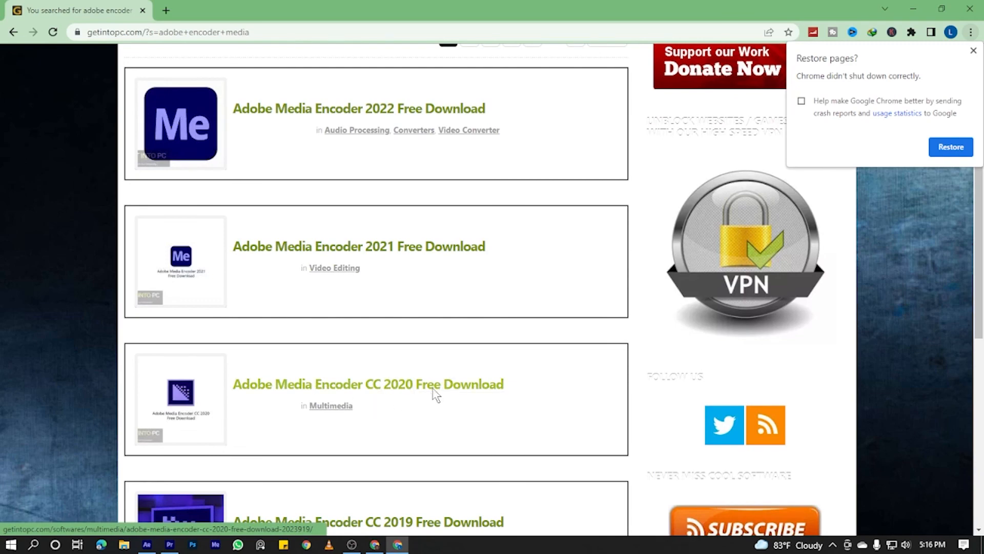
pyautogui.scroll(-9, 519, 226)
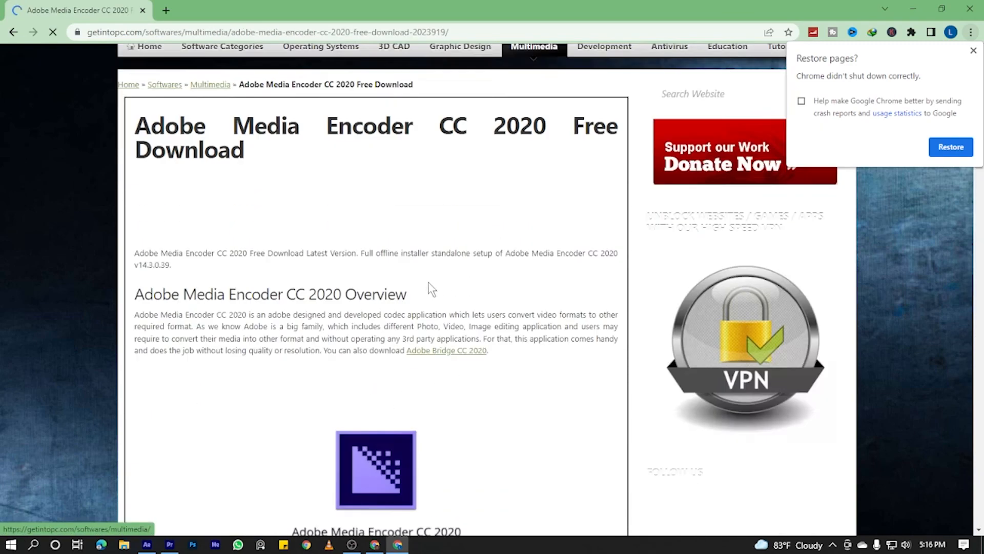
pyautogui.click(14, 32)
pyautogui.moveTo(977, 223); pyautogui.dragTo(980, 132)
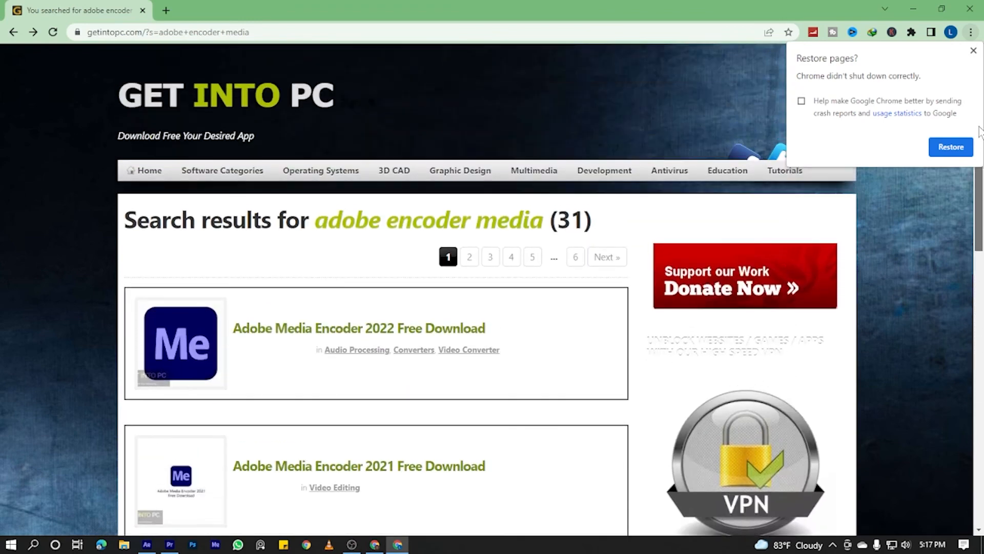
# Dismiss the Restore pages prompt and open the Adobe Media Encoder 2022 page at its download section.
pyautogui.click(973, 51)
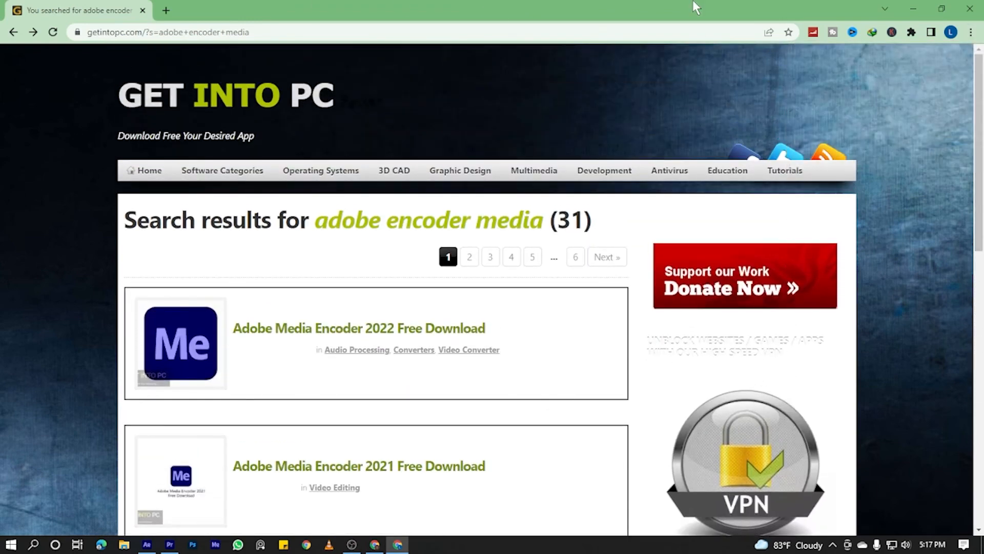
pyautogui.click(301, 332)
pyautogui.moveTo(982, 117); pyautogui.dragTo(976, 471)
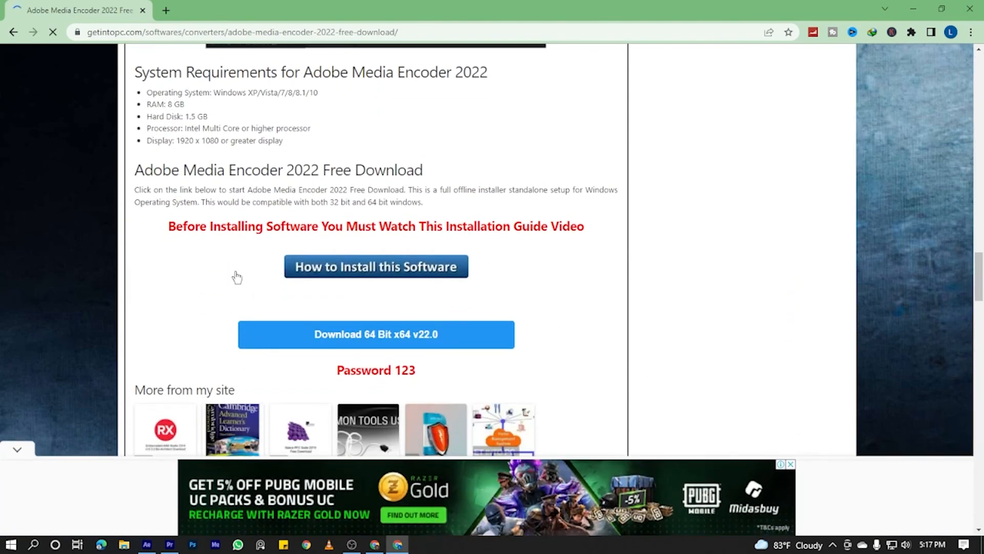